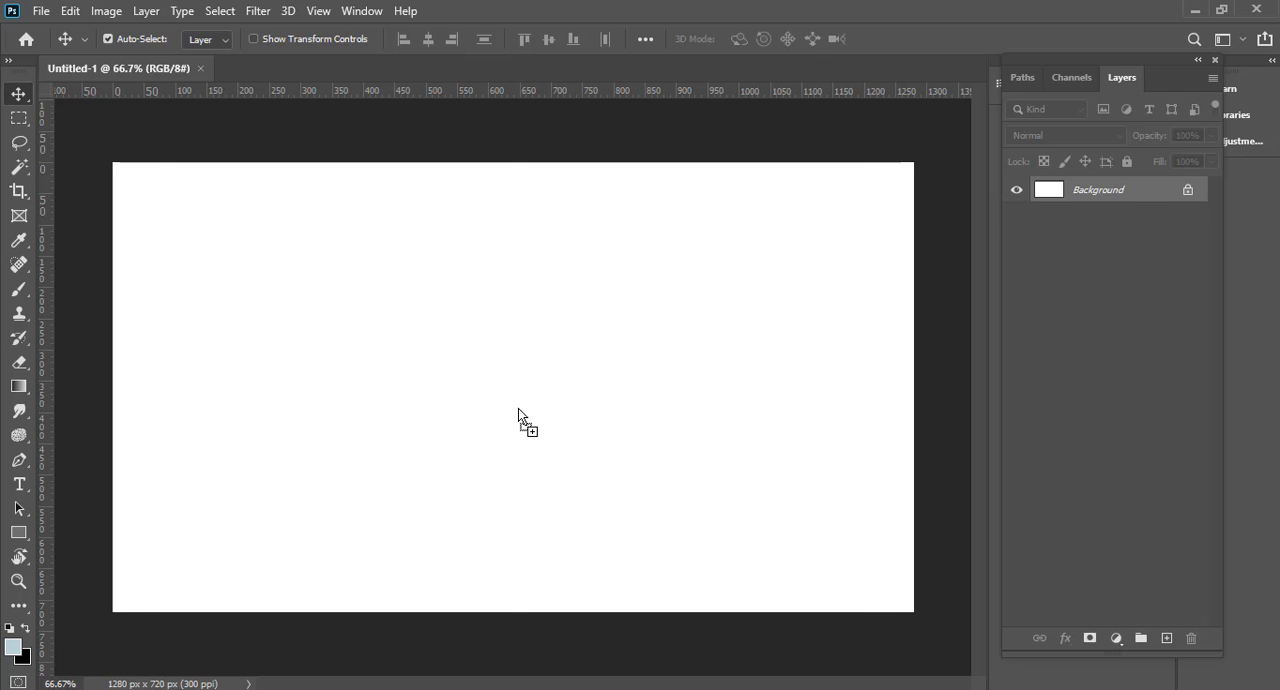
Step: Place the grass field image, enlarge it to 65.10% and align its lower edge with the canvas's lower edge
{"action": "left_click_drag", "start_coordinate": [518, 410], "coordinate": [518, 410]}
{"action": "left_click_drag", "start_coordinate": [873, 389], "coordinate": [947, 385]}
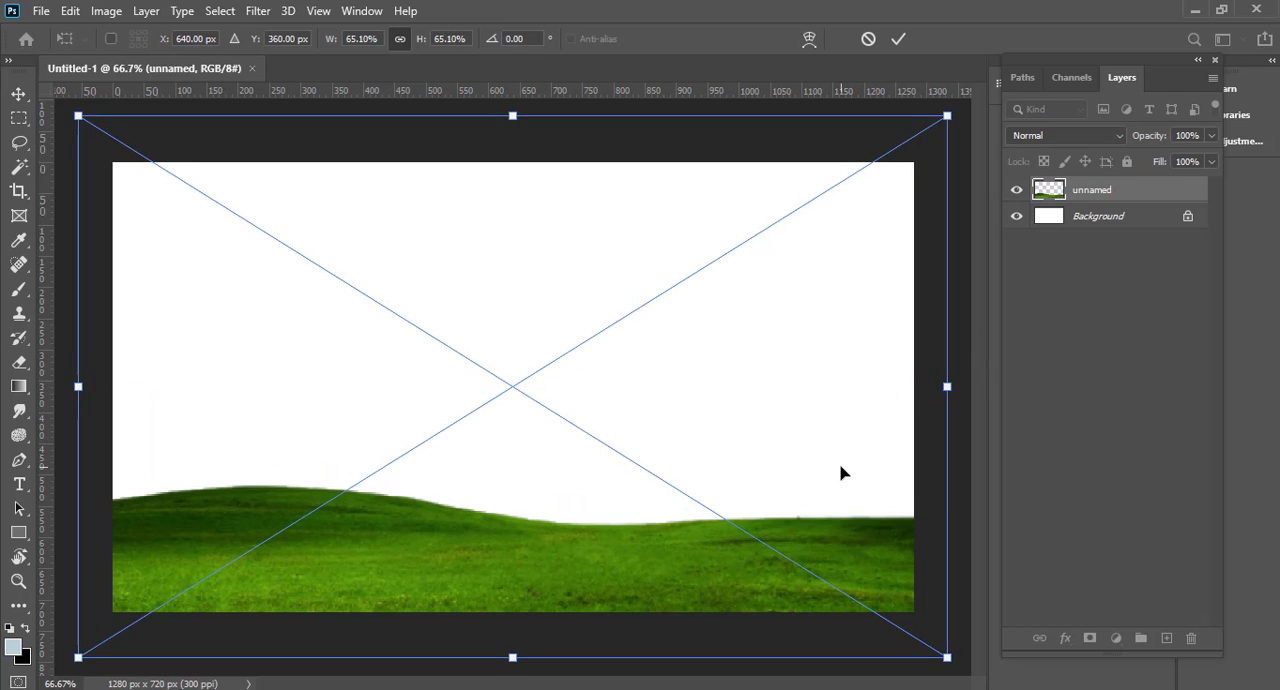
{"action": "left_click_drag", "start_coordinate": [843, 469], "coordinate": [838, 423]}
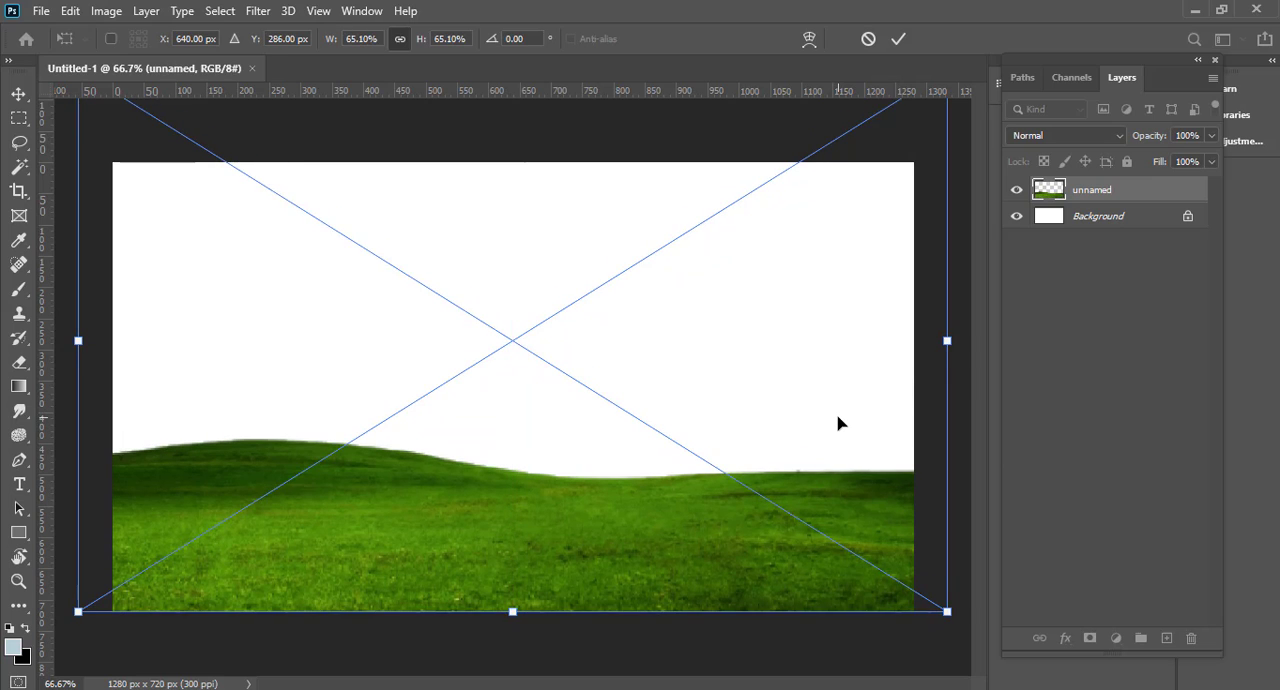
{"action": "key", "text": "Return"}
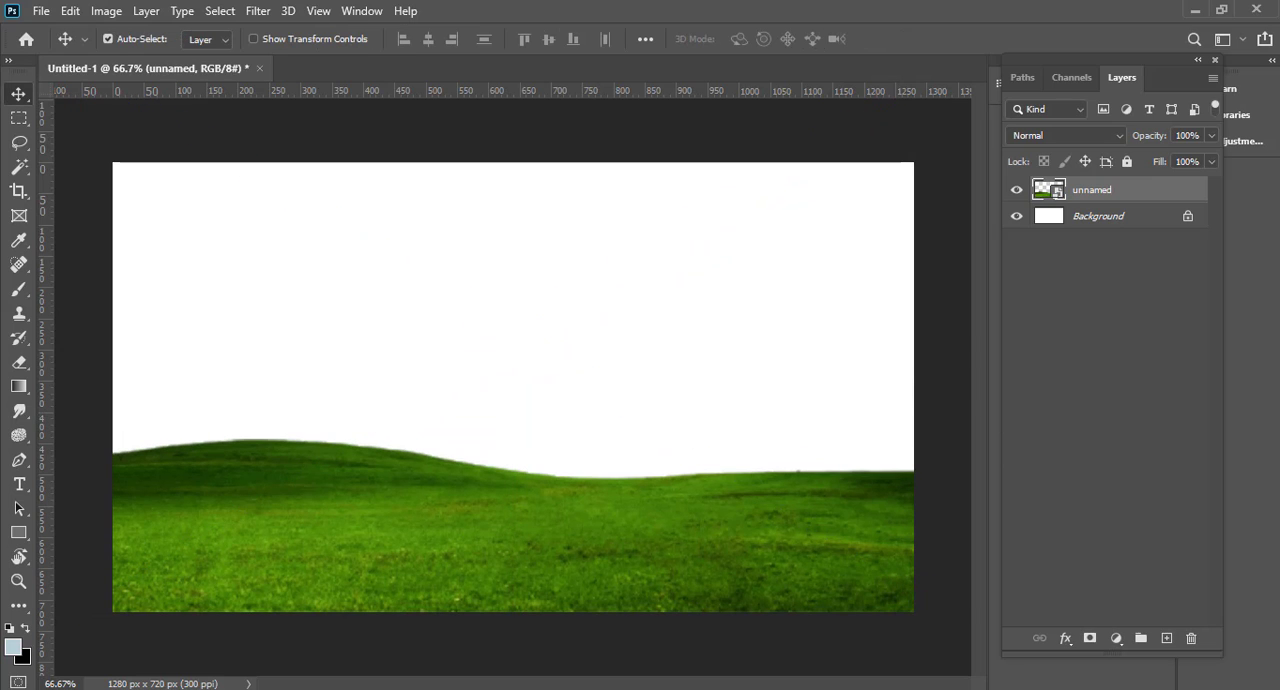
Step: Place the 12-tree-png image, scale it to 37.44% and position it on the left part of the grass hill
{"action": "left_click_drag", "start_coordinate": [626, 514], "coordinate": [606, 512]}
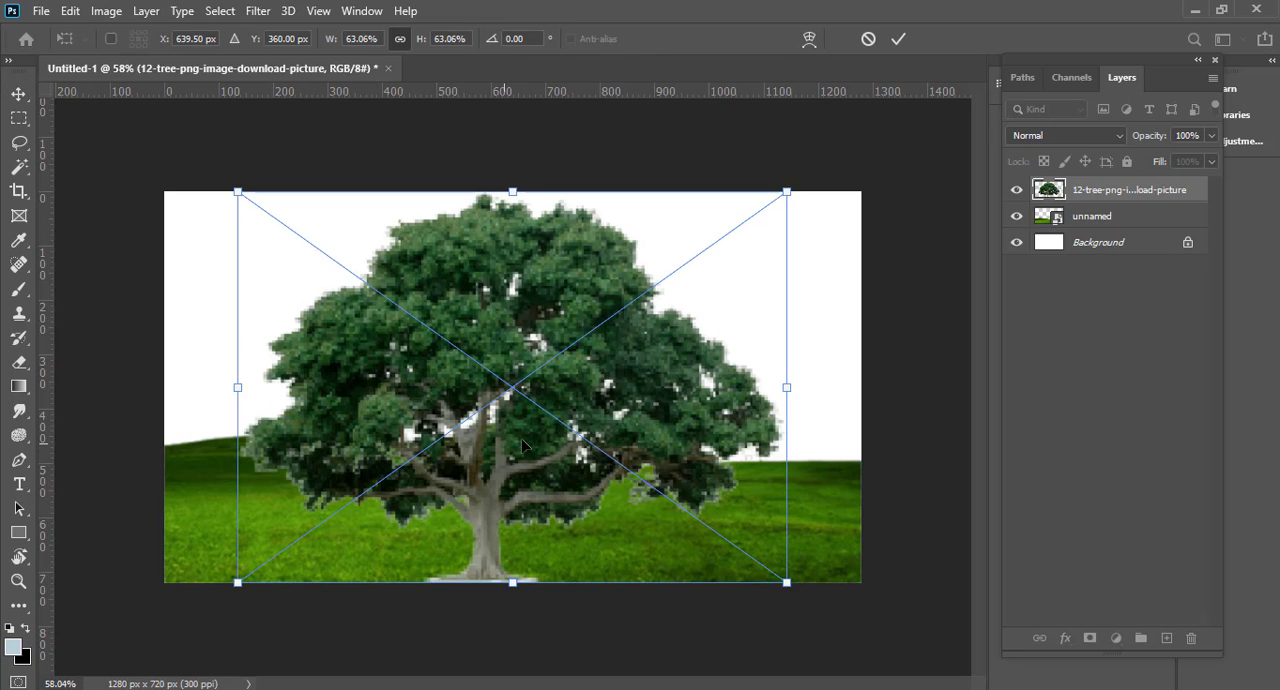
{"action": "left_click_drag", "start_coordinate": [550, 446], "coordinate": [498, 426]}
{"action": "left_click_drag", "start_coordinate": [732, 369], "coordinate": [623, 364]}
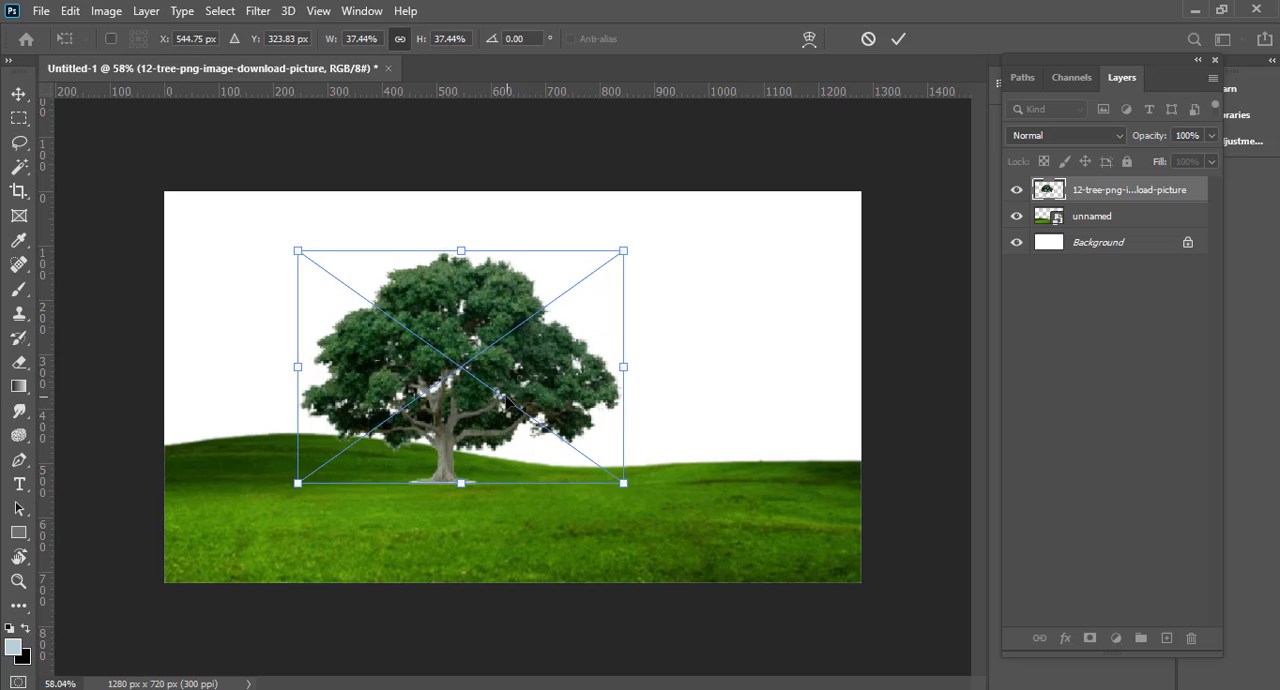
{"action": "left_click_drag", "start_coordinate": [503, 397], "coordinate": [405, 350]}
{"action": "key", "text": "Return"}
Step: Scale the tree down slightly and reposition it so the trunk stands on the crest of the hill
{"action": "key", "text": "ctrl+t"}
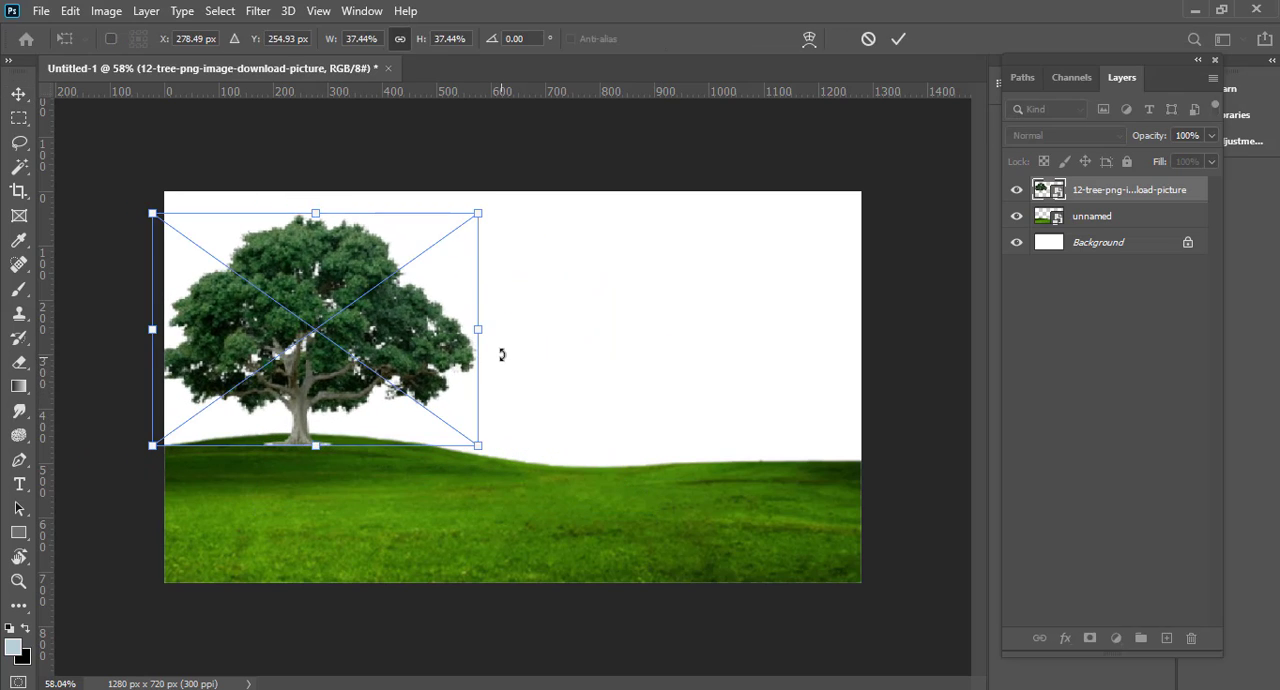
{"action": "left_click_drag", "start_coordinate": [477, 328], "coordinate": [466, 344]}
{"action": "left_click_drag", "start_coordinate": [349, 361], "coordinate": [361, 378]}
{"action": "key", "text": "Return"}
{"action": "left_click_drag", "start_coordinate": [461, 433], "coordinate": [408, 421]}
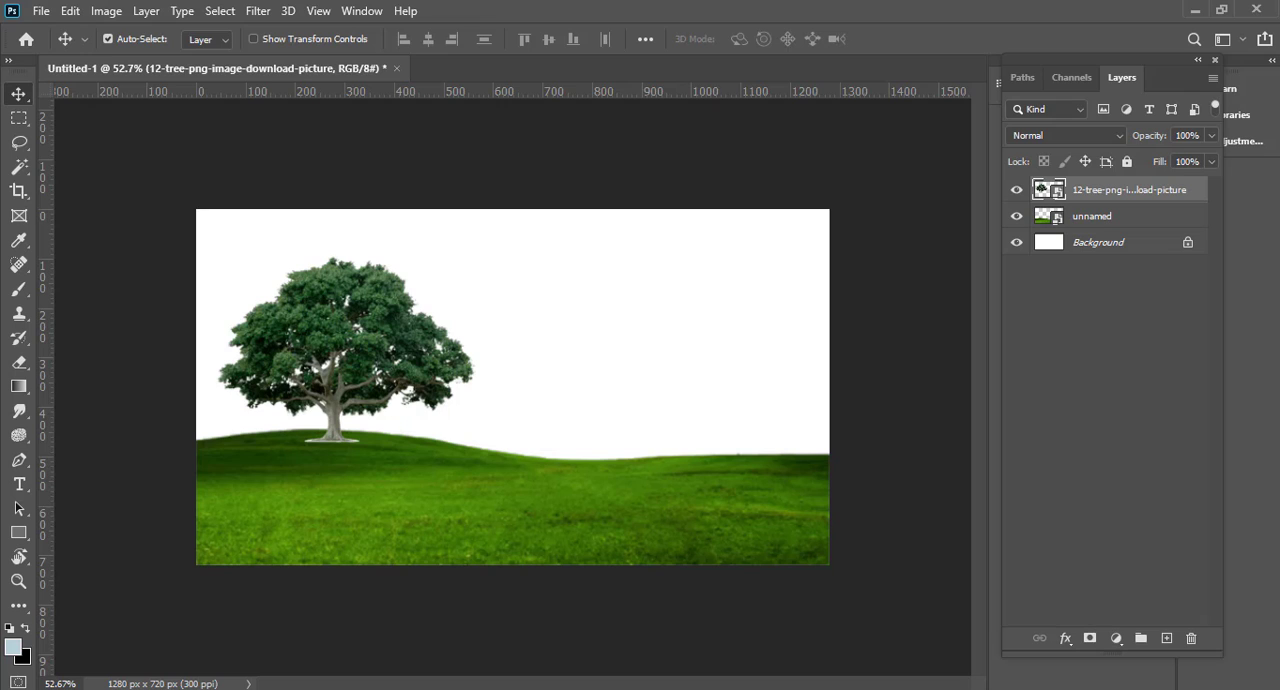
Step: Place the sky photo beneath the grass layer, enlarge it to 54.12% and raise it to cover the area above the hills
{"action": "left_click_drag", "start_coordinate": [592, 367], "coordinate": [592, 367]}
{"action": "left_click_drag", "start_coordinate": [1085, 204], "coordinate": [1094, 258]}
{"action": "key", "text": "ctrl+t"}
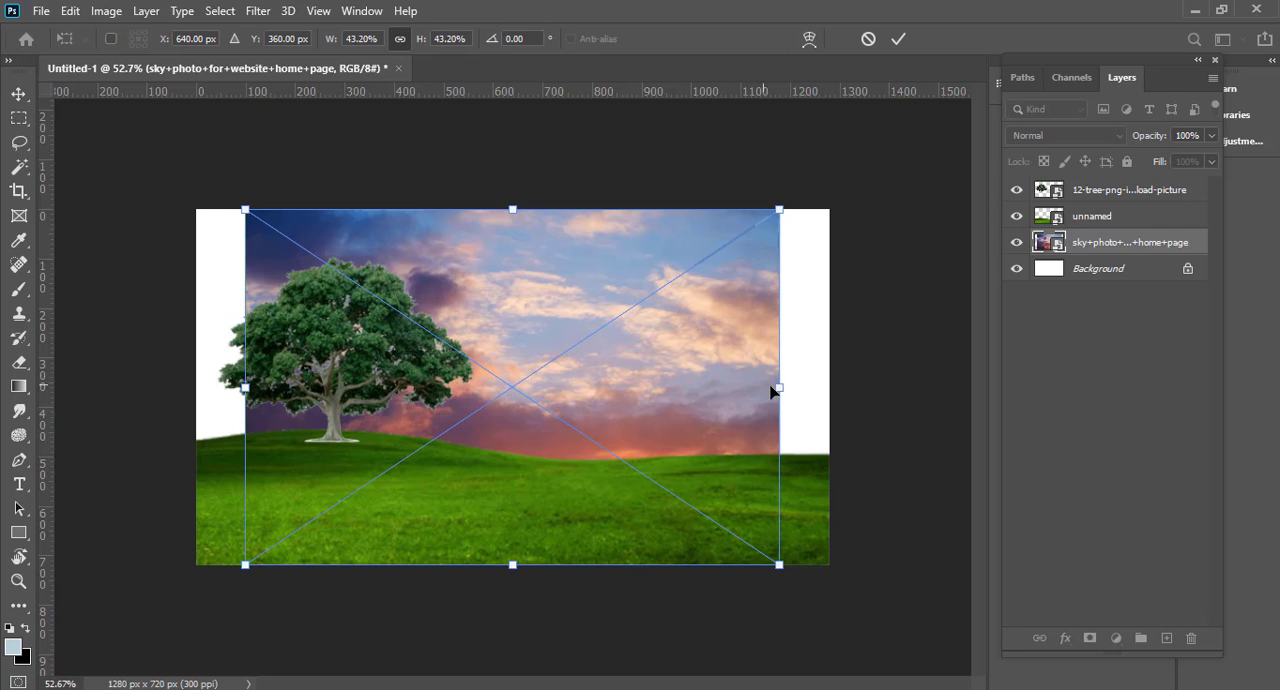
{"action": "left_click_drag", "start_coordinate": [778, 386], "coordinate": [808, 264]}
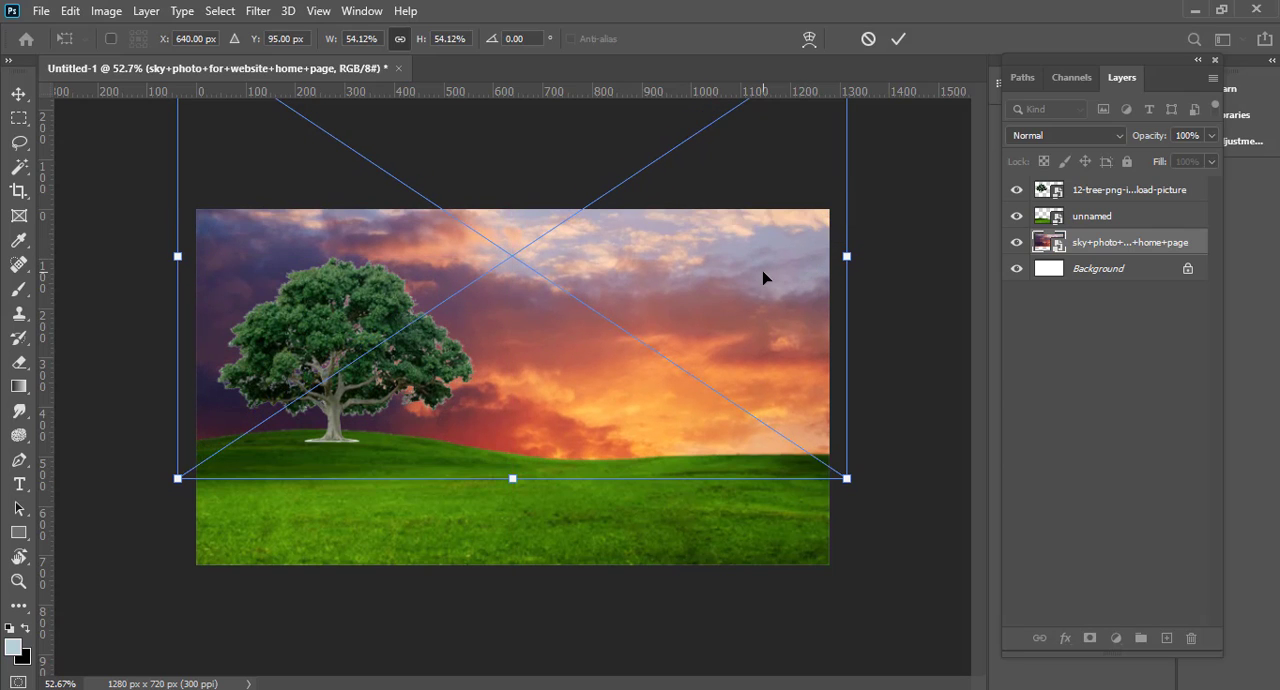
{"action": "key", "text": "Return"}
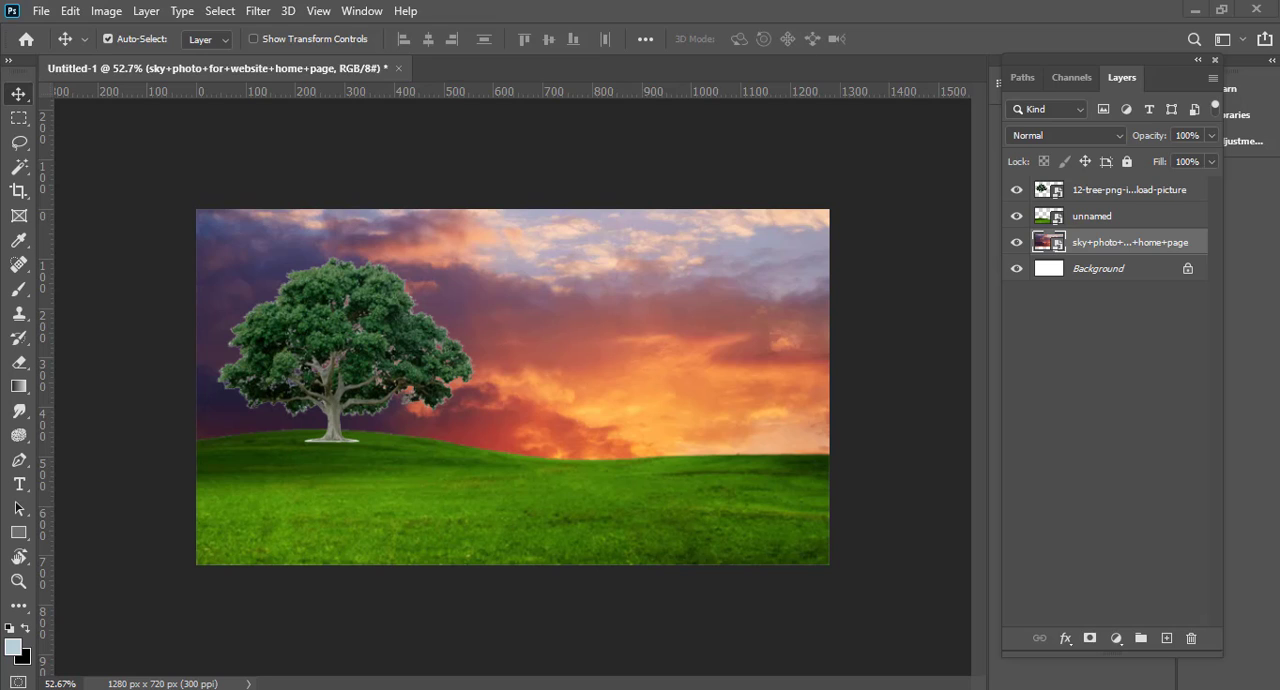
Step: Rasterize the tree layer and fill the tree's outline with the black background colour, leaving nothing selected
{"action": "left_click", "coordinate": [330, 325]}
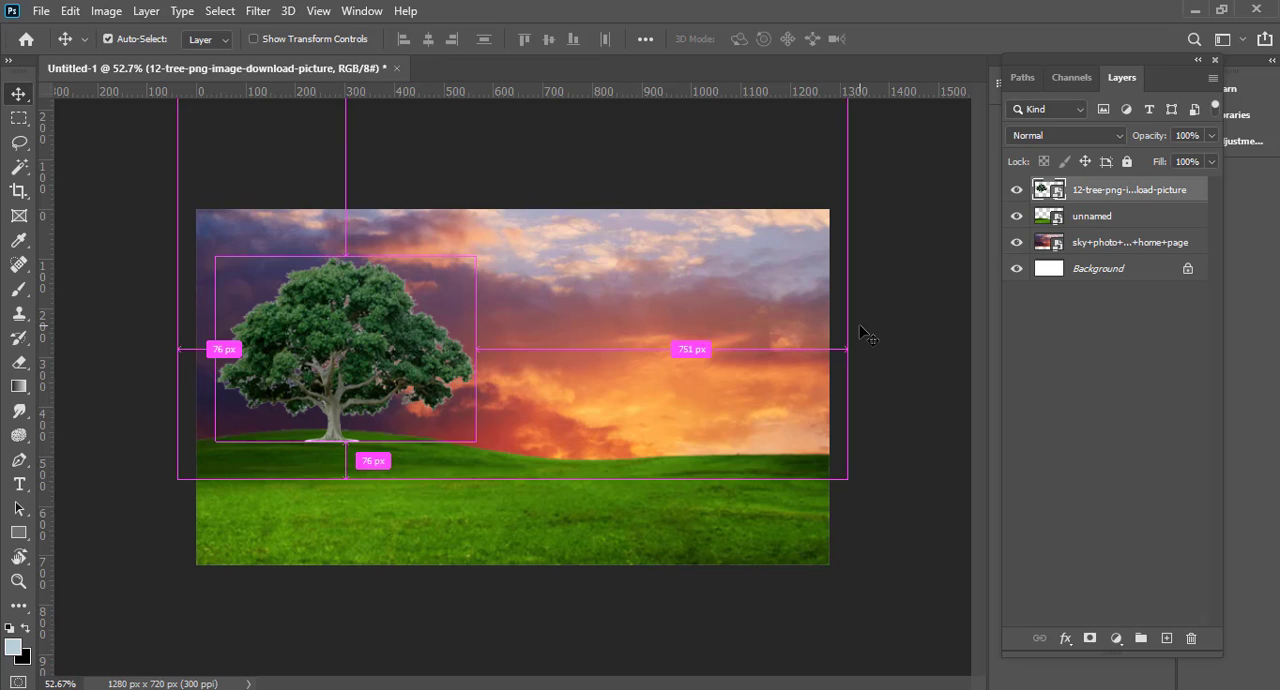
{"action": "left_click", "coordinate": [1046, 192], "text": "ctrl"}
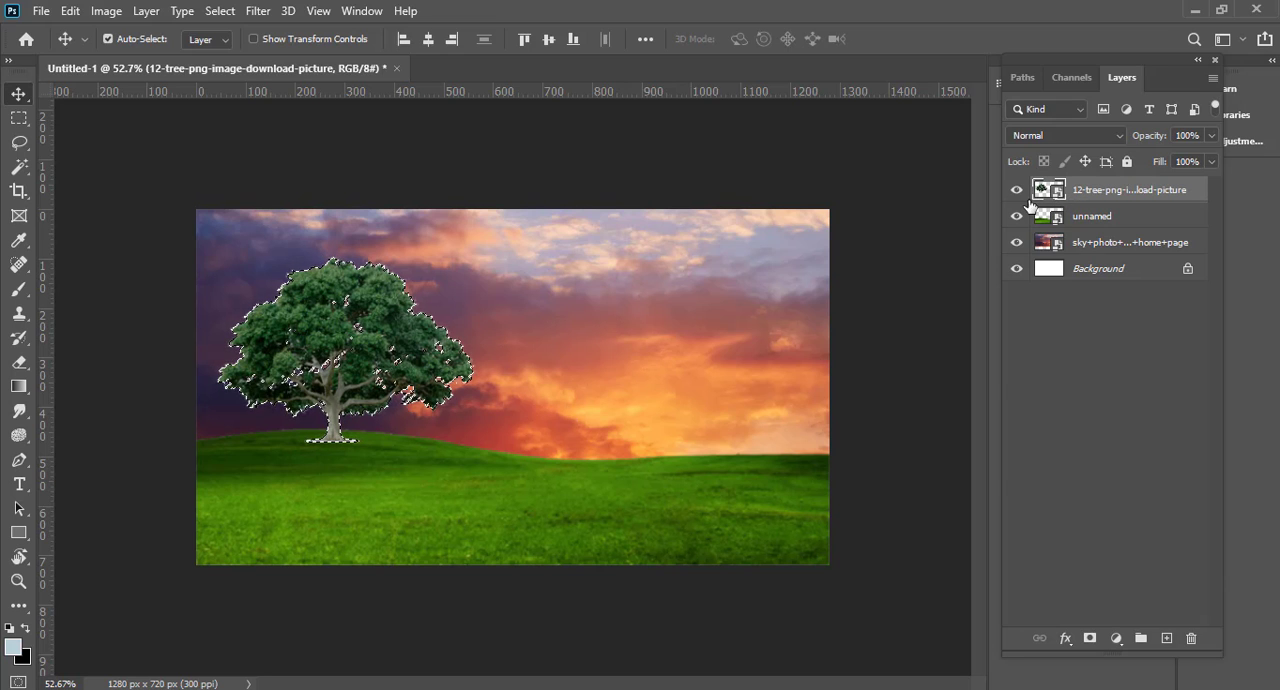
{"action": "right_click", "coordinate": [1040, 196]}
{"action": "left_click", "coordinate": [1083, 378]}
{"action": "right_click", "coordinate": [1099, 189]}
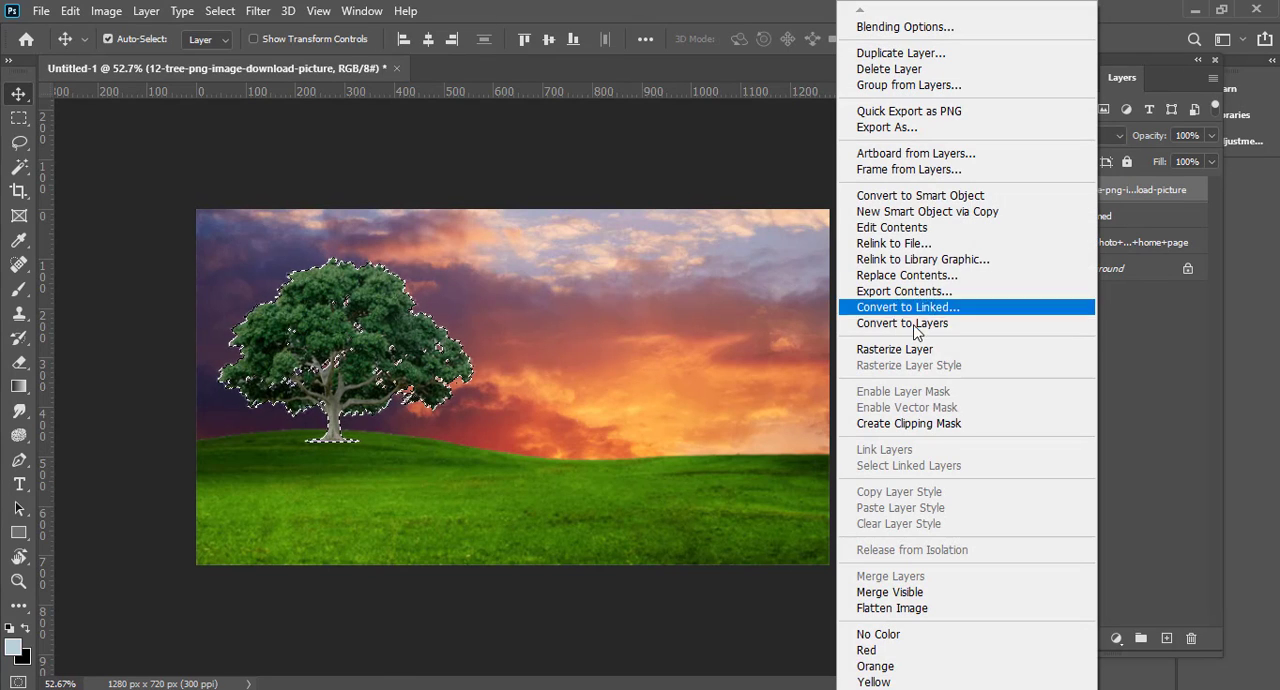
{"action": "left_click", "coordinate": [918, 347]}
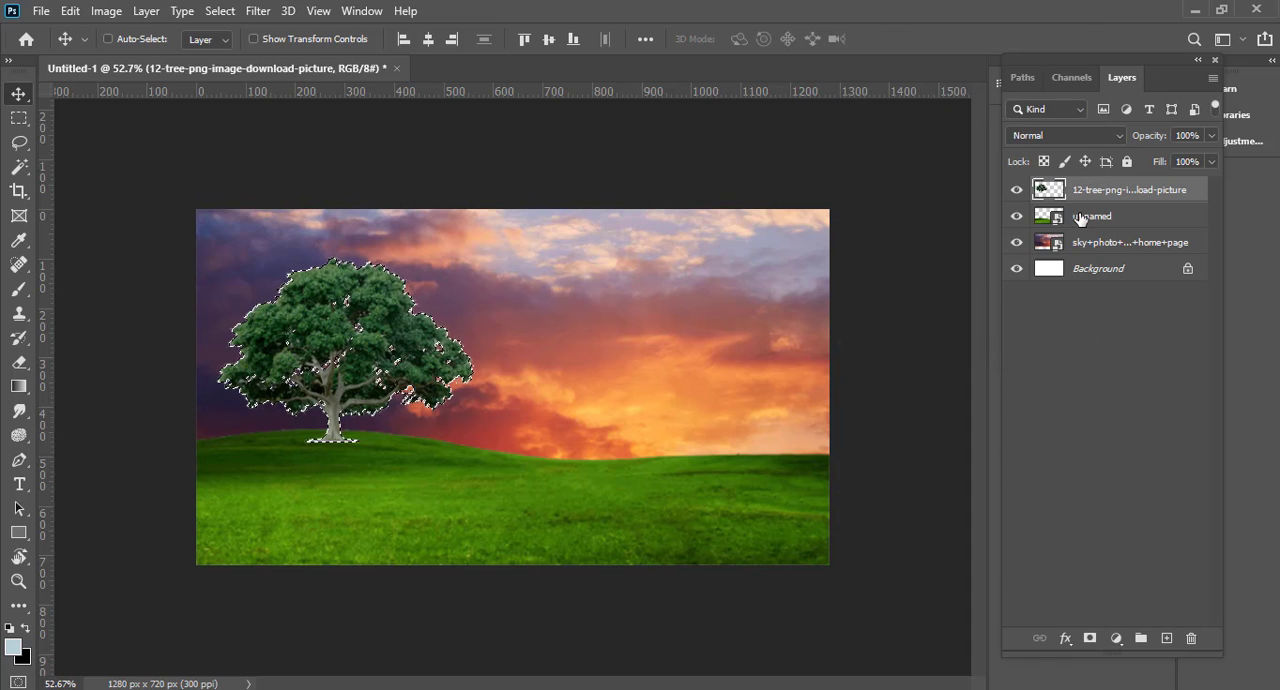
{"action": "key", "text": "ctrl+BackSpace"}
{"action": "key", "text": "ctrl+d"}
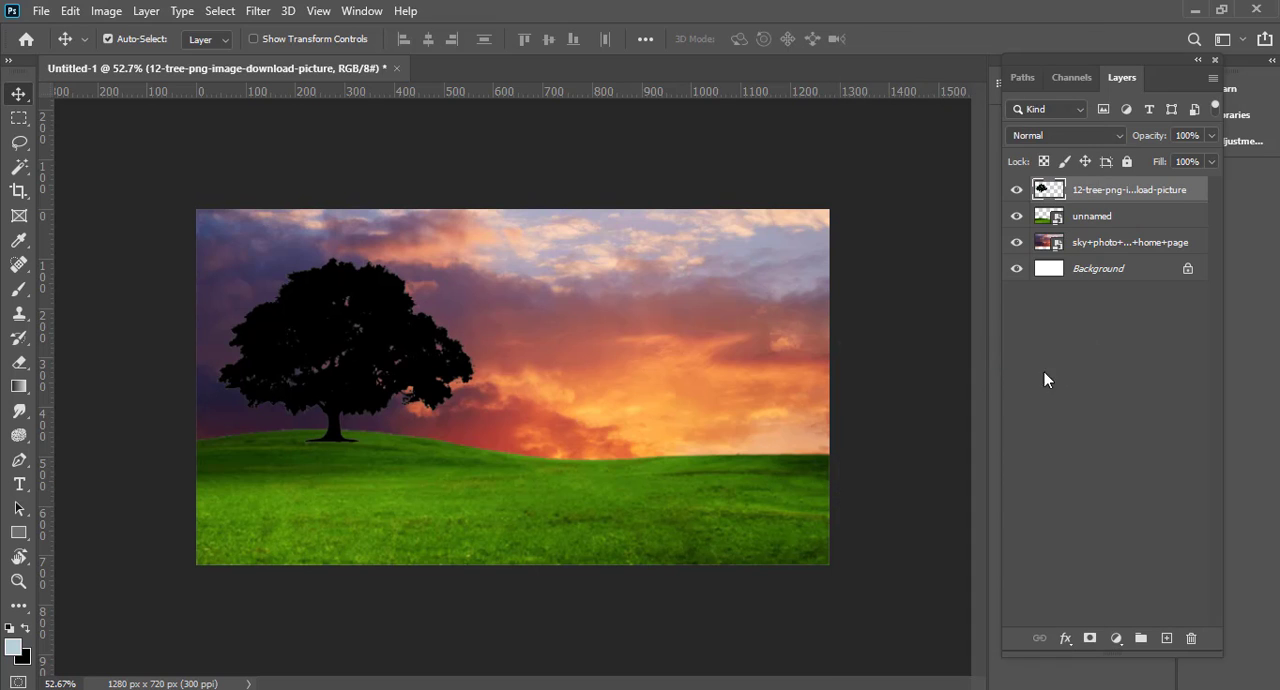
Step: Reselect the tree's outline and fill it with black again to darken its semi-transparent edges, then deselect
{"action": "scroll", "coordinate": [250, 390], "scroll_direction": "up", "scroll_amount": 6}
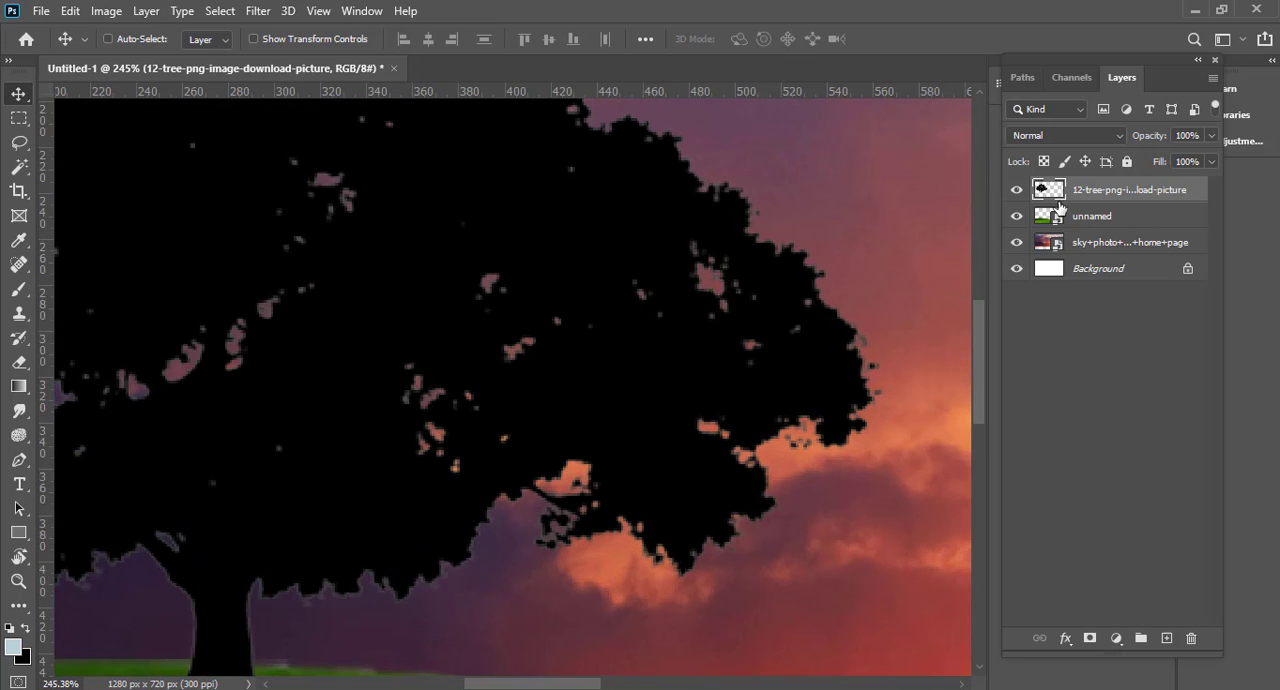
{"action": "left_click", "coordinate": [1050, 190], "text": "ctrl"}
{"action": "key", "text": "ctrl+BackSpace"}
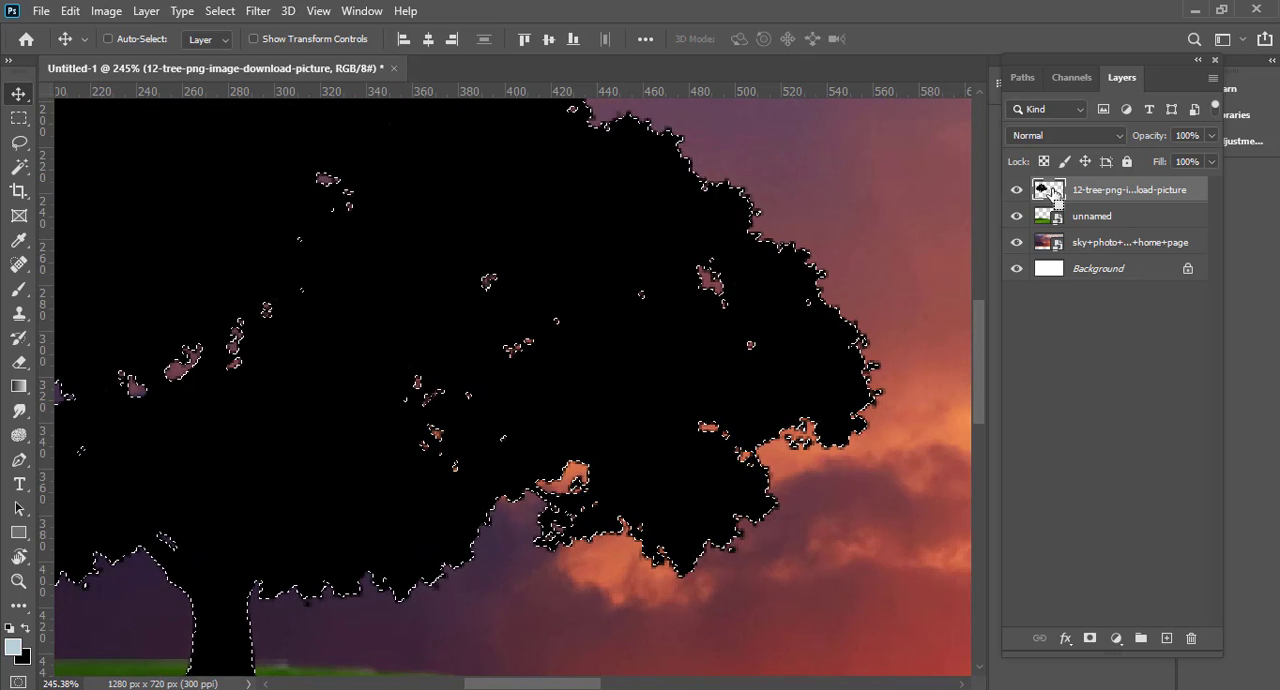
{"action": "key", "text": "ctrl+d"}
{"action": "scroll", "coordinate": [749, 380], "scroll_direction": "down", "scroll_amount": 5}
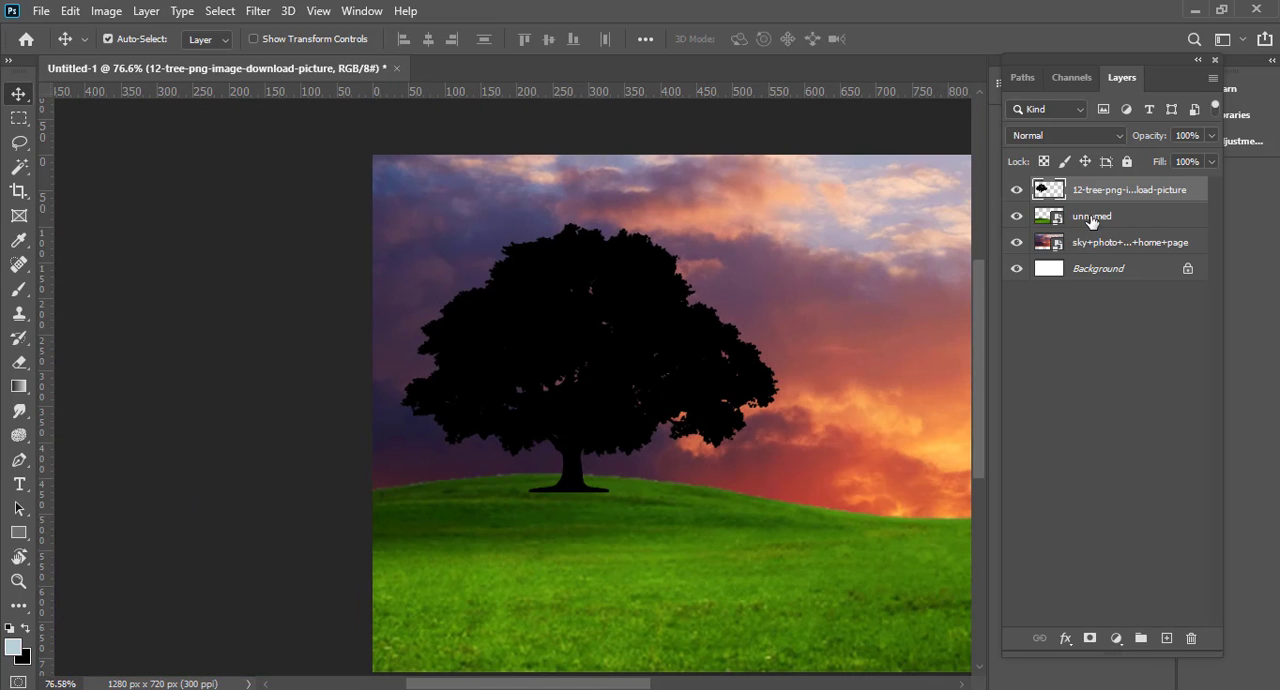
Step: Rasterize the grass layer and fill its outline with black to make the ground a silhouette, then deselect
{"action": "left_click", "coordinate": [1089, 240]}
{"action": "left_click", "coordinate": [1074, 220]}
{"action": "left_click", "coordinate": [1035, 221], "text": "ctrl"}
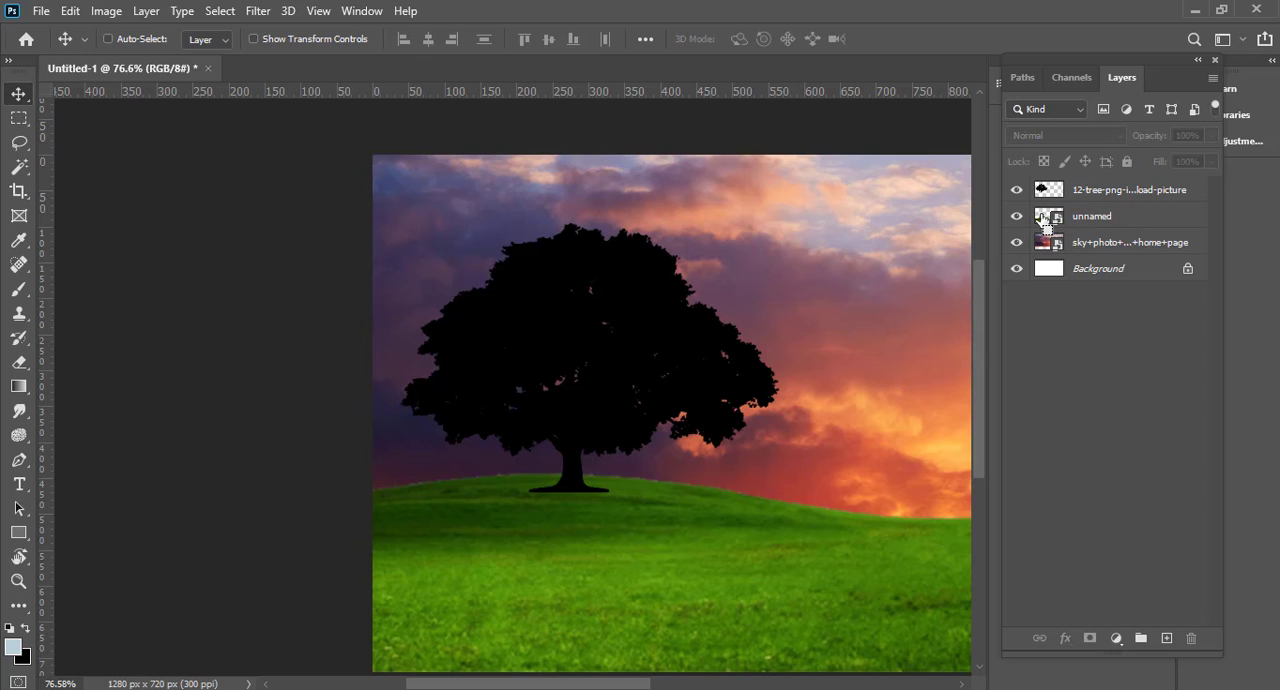
{"action": "left_click", "coordinate": [1043, 220], "text": "ctrl"}
{"action": "right_click", "coordinate": [1084, 222]}
{"action": "left_click", "coordinate": [890, 350]}
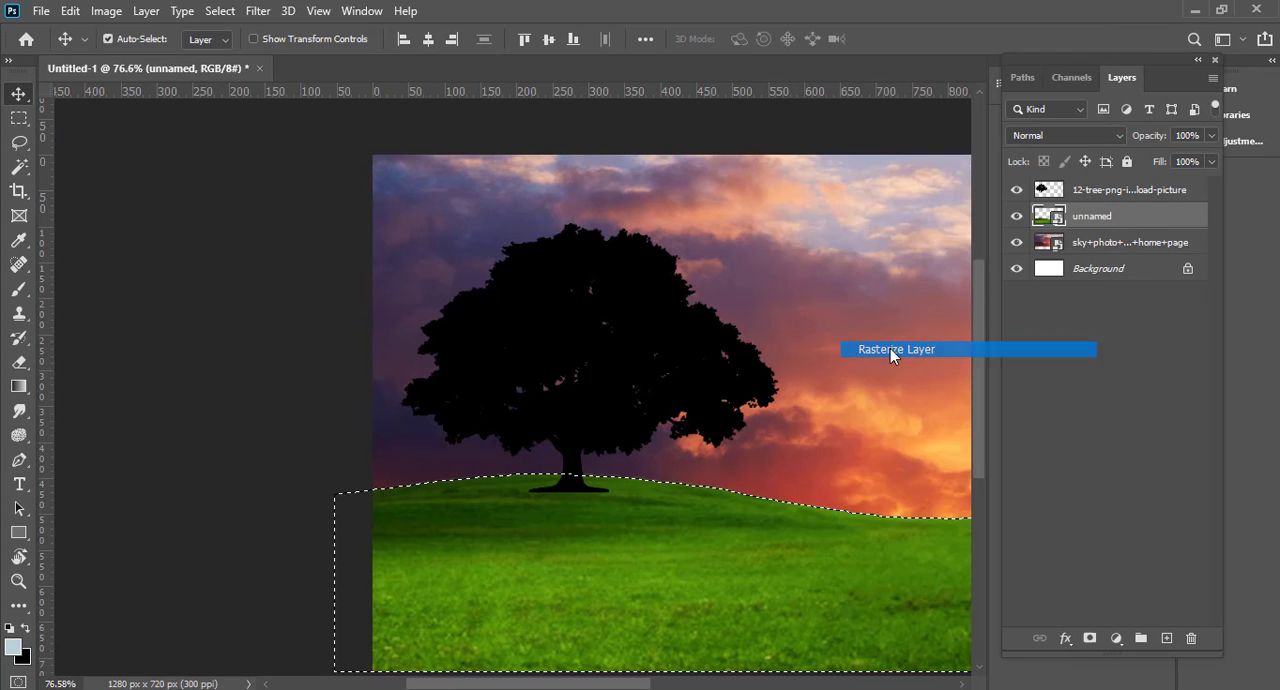
{"action": "scroll", "coordinate": [780, 366], "scroll_direction": "down", "scroll_amount": 2}
{"action": "key", "text": "ctrl+BackSpace"}
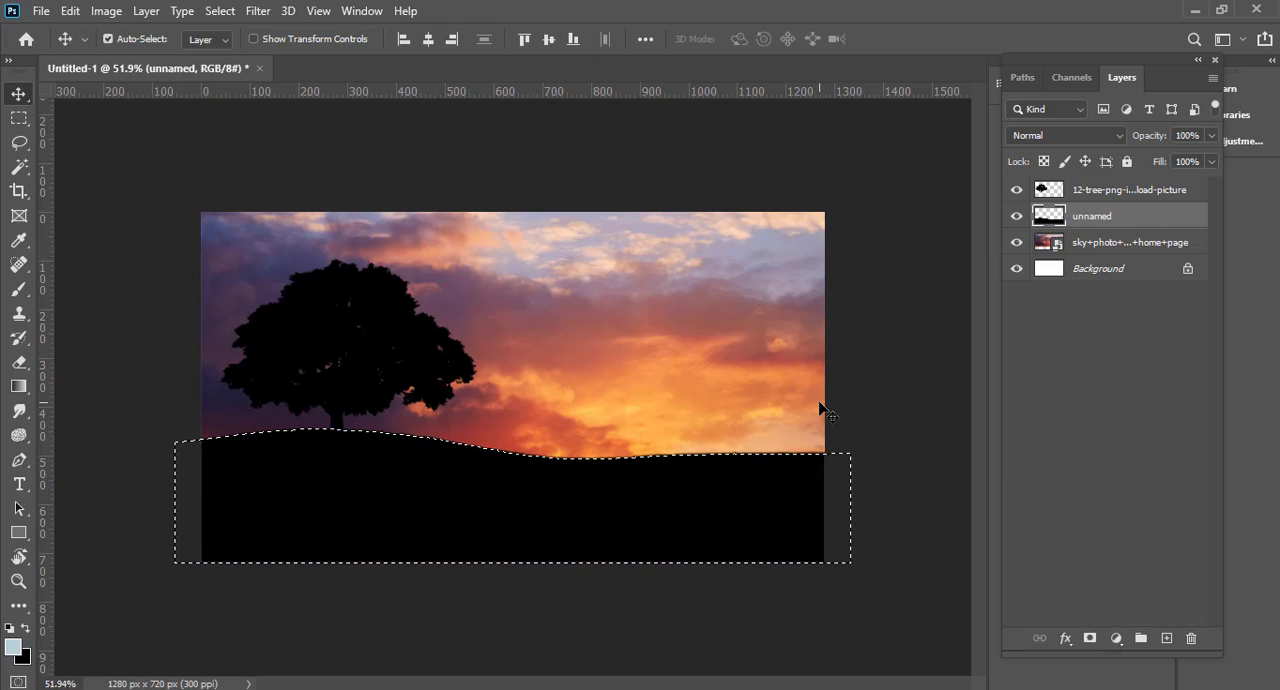
{"action": "key", "text": "ctrl+d"}
{"action": "scroll", "coordinate": [788, 430], "scroll_direction": "down", "scroll_amount": 1}
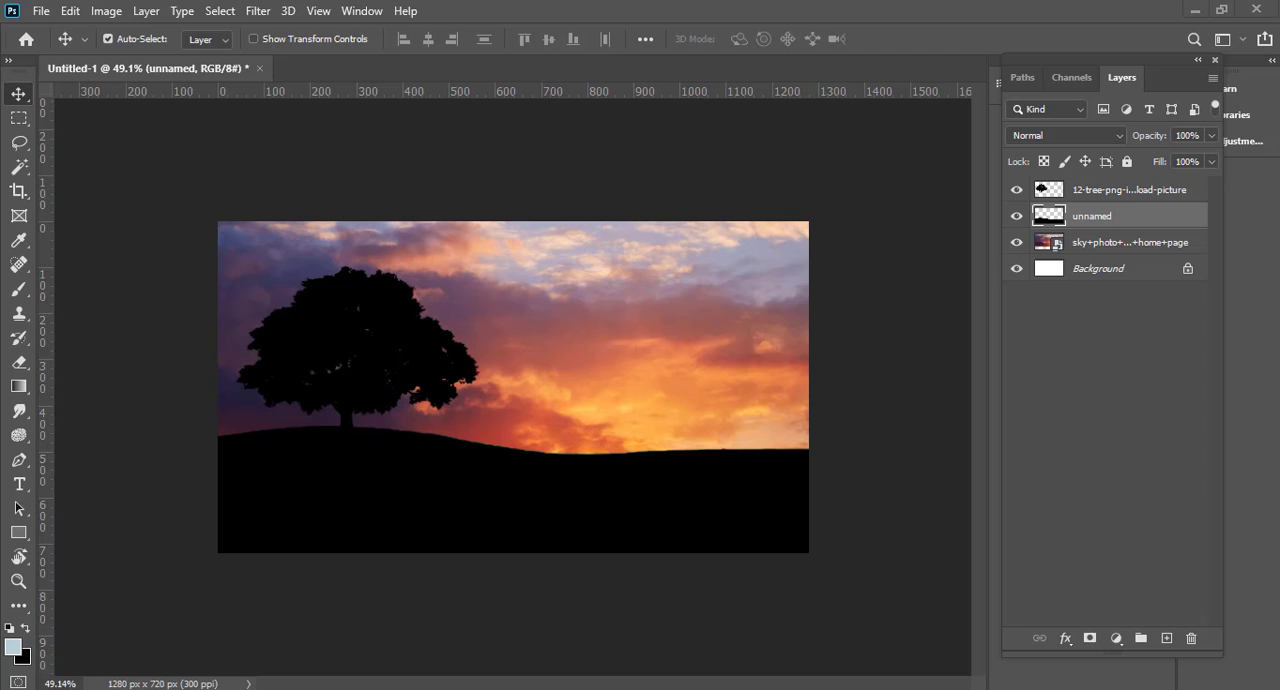
Step: Place the couple silhouette image between the tree and ground layers, scaled down to stand on the horizon right of the tree
{"action": "left_click_drag", "start_coordinate": [618, 685], "coordinate": [601, 396]}
{"action": "left_click_drag", "start_coordinate": [544, 411], "coordinate": [680, 408]}
{"action": "scroll", "coordinate": [691, 423], "scroll_direction": "up", "scroll_amount": 5}
{"action": "scroll", "coordinate": [745, 465], "scroll_direction": "up", "scroll_amount": 3}
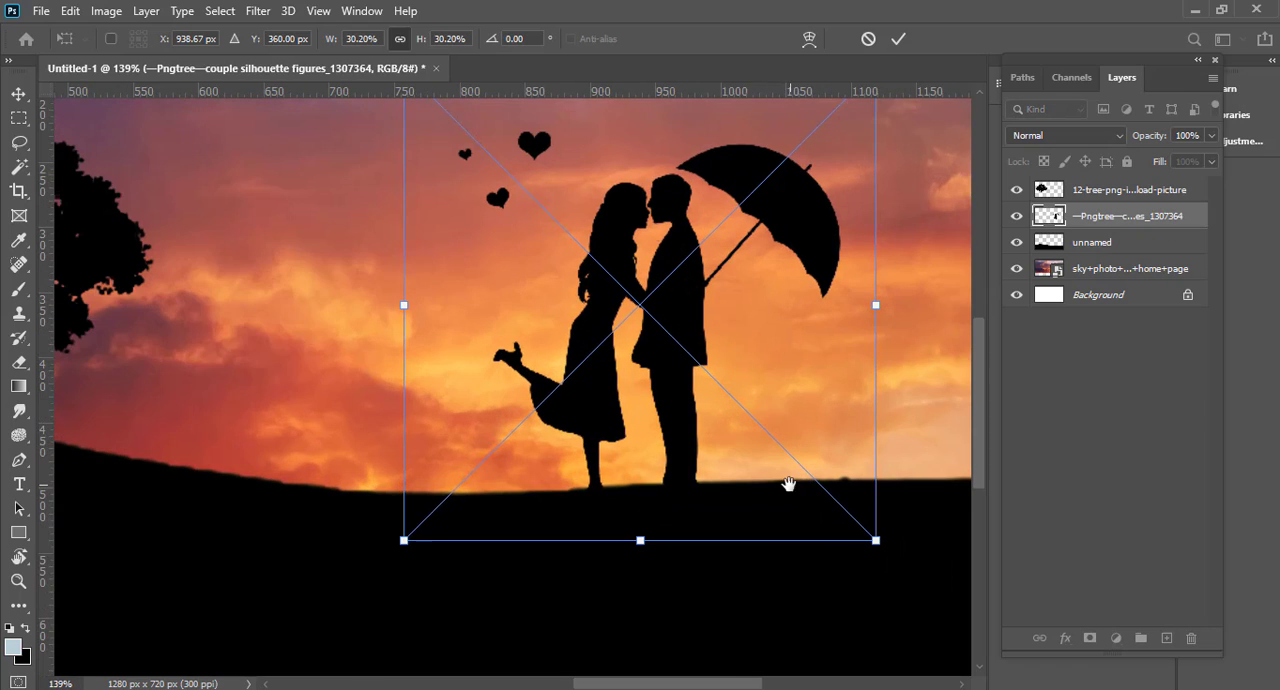
{"action": "scroll", "coordinate": [818, 424], "scroll_direction": "down", "scroll_amount": 5}
{"action": "left_click_drag", "start_coordinate": [674, 393], "coordinate": [692, 422]}
{"action": "key", "text": "Return"}
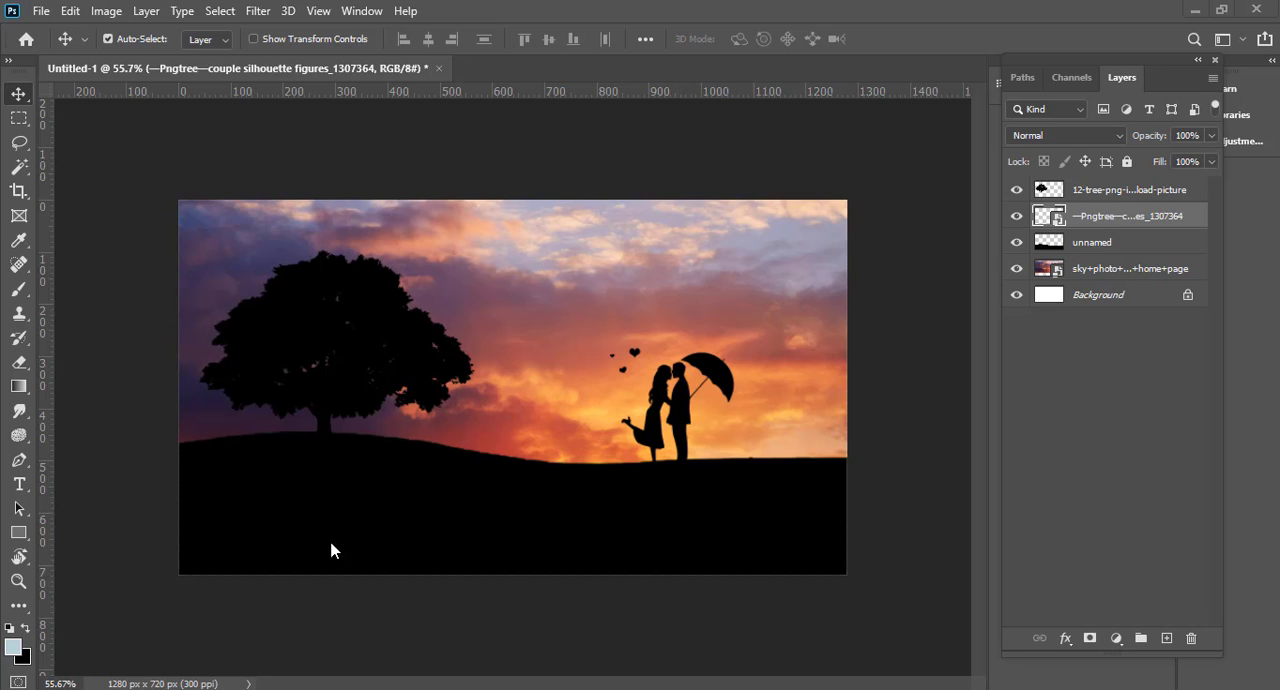
{"action": "left_click_drag", "start_coordinate": [614, 494], "coordinate": [604, 494], "text": "ctrl"}
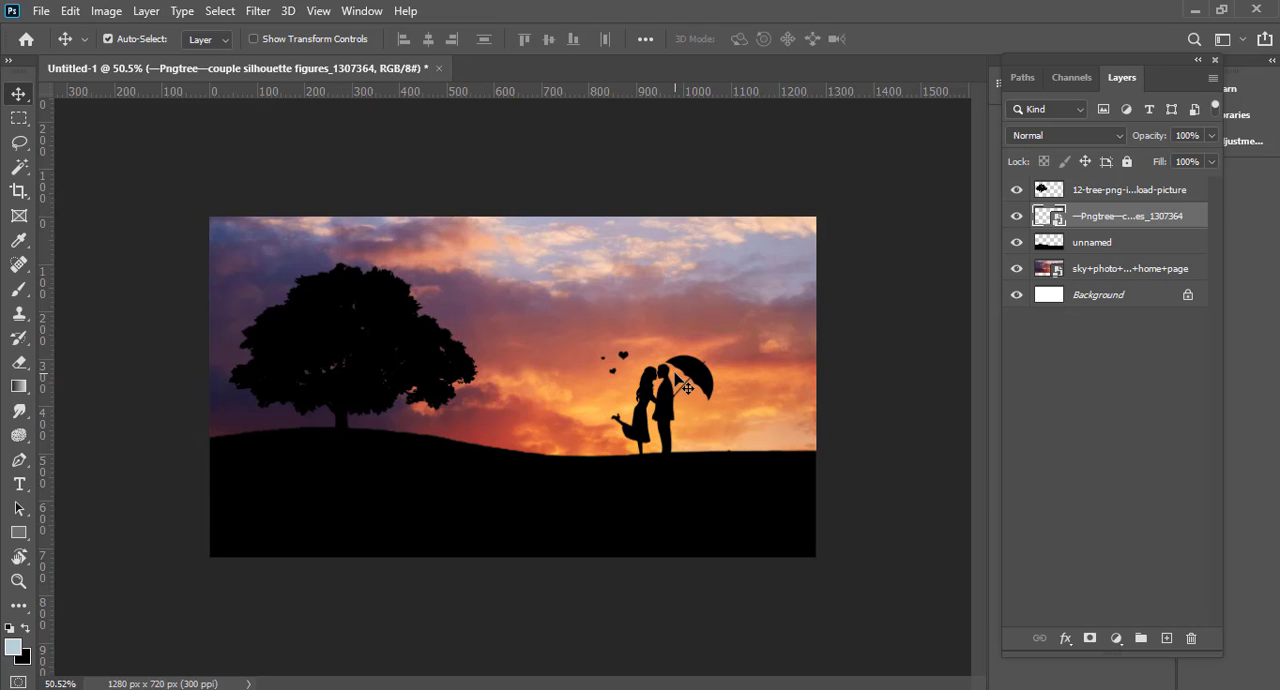
Step: Add a Gradient fill layer above the tree layer using the Orange_05 preset from the Oranges group
{"action": "left_click", "coordinate": [1117, 193]}
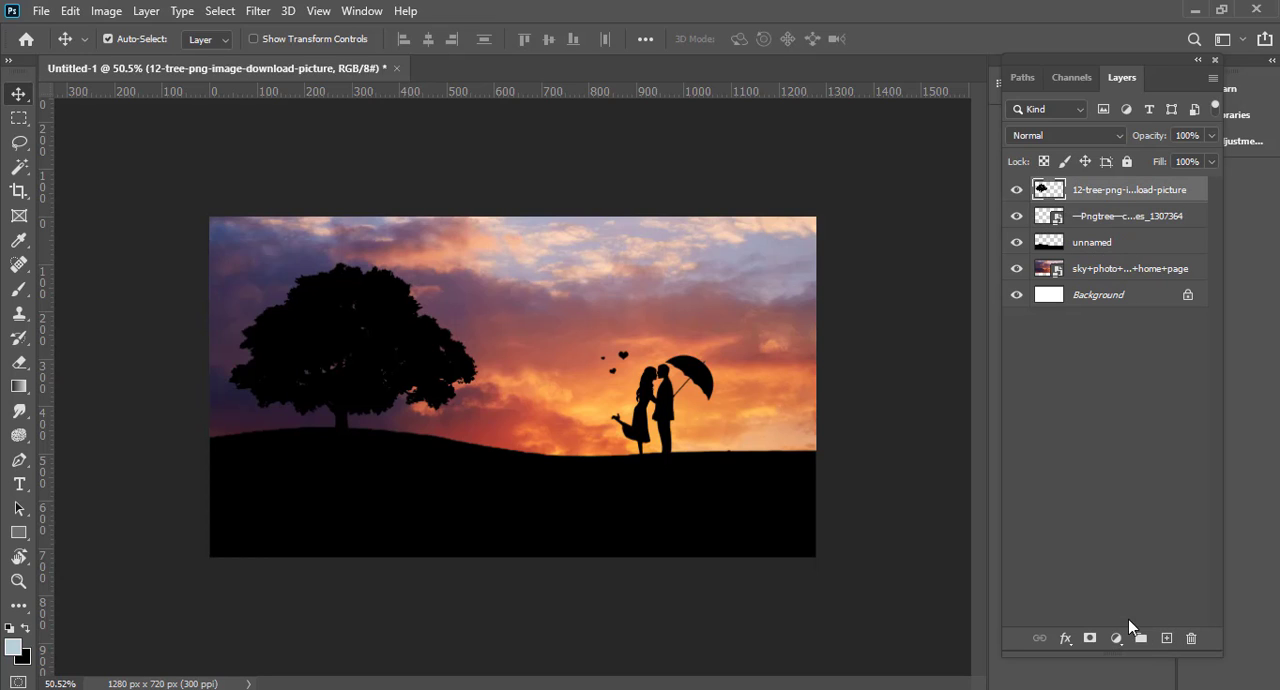
{"action": "left_click", "coordinate": [1116, 638]}
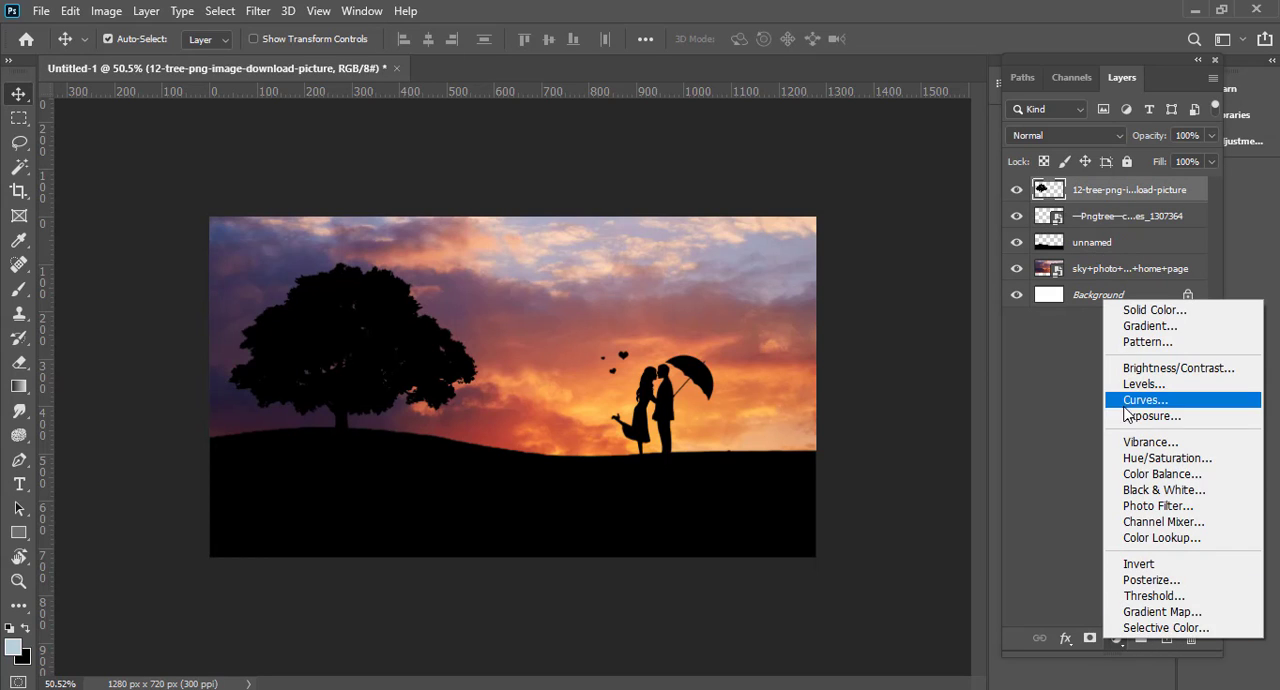
{"action": "left_click", "coordinate": [1146, 328]}
{"action": "left_click", "coordinate": [927, 168]}
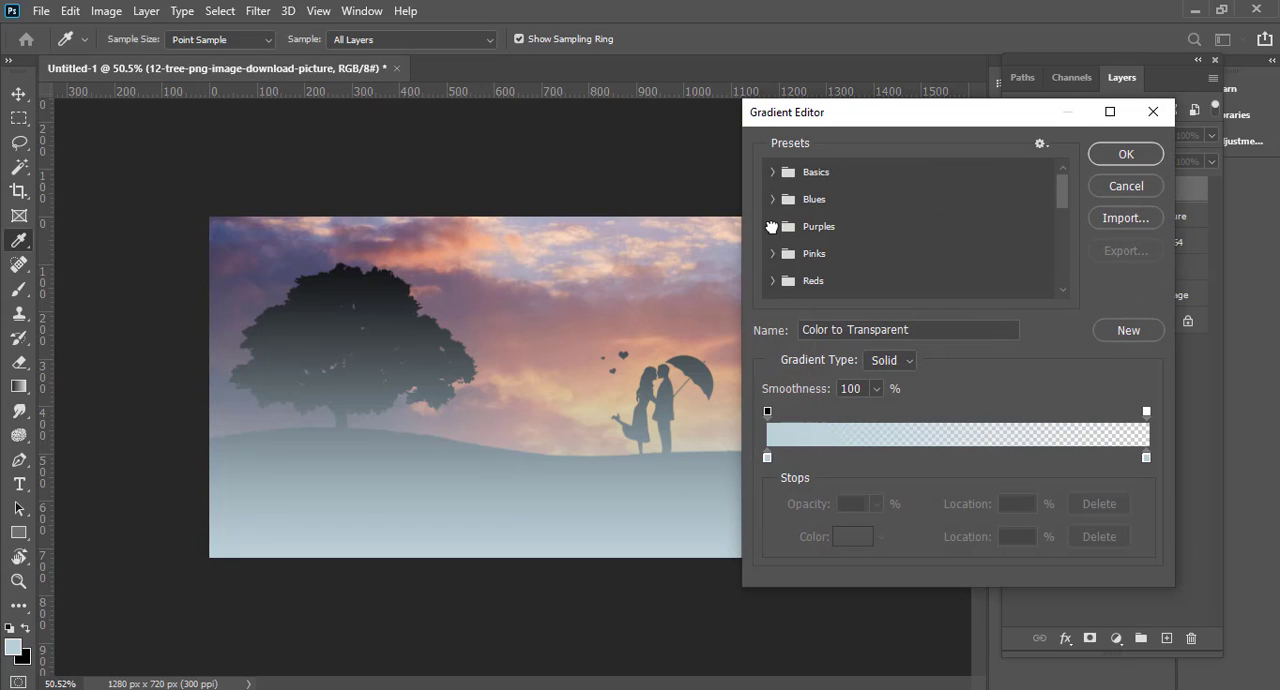
{"action": "scroll", "coordinate": [786, 241], "scroll_direction": "down", "scroll_amount": 1}
{"action": "left_click", "coordinate": [787, 278]}
{"action": "scroll", "coordinate": [880, 272], "scroll_direction": "down", "scroll_amount": 2}
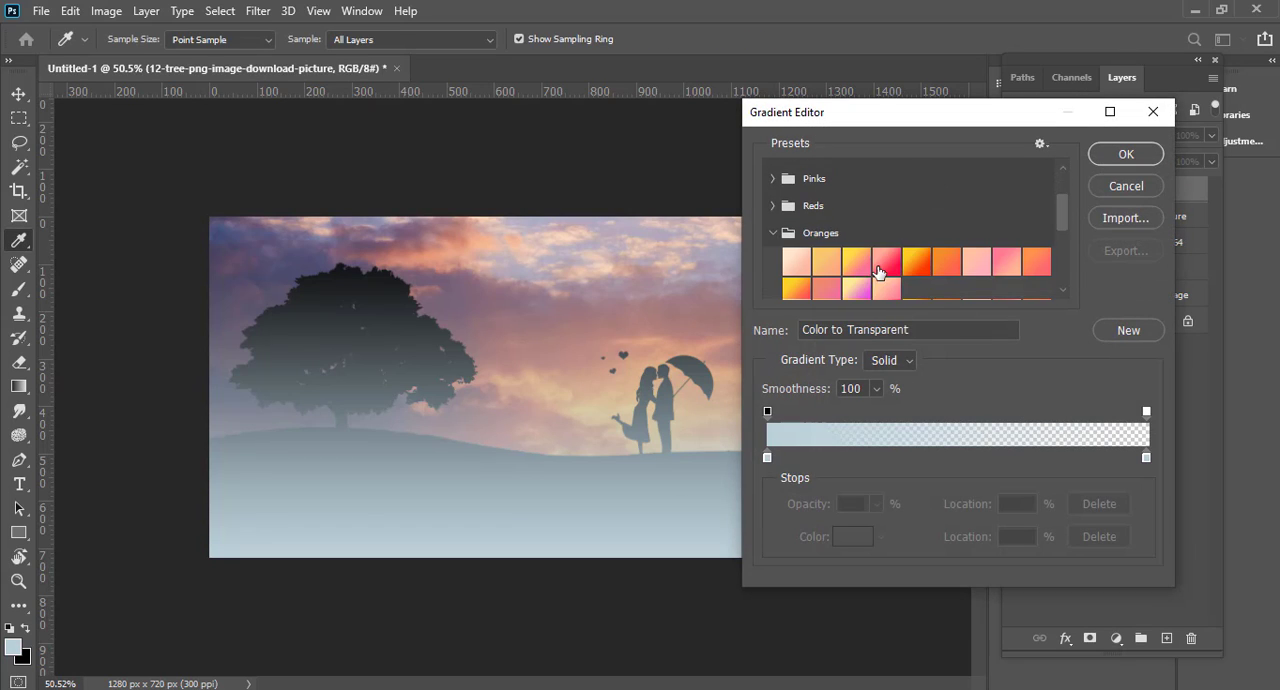
{"action": "left_click", "coordinate": [914, 265]}
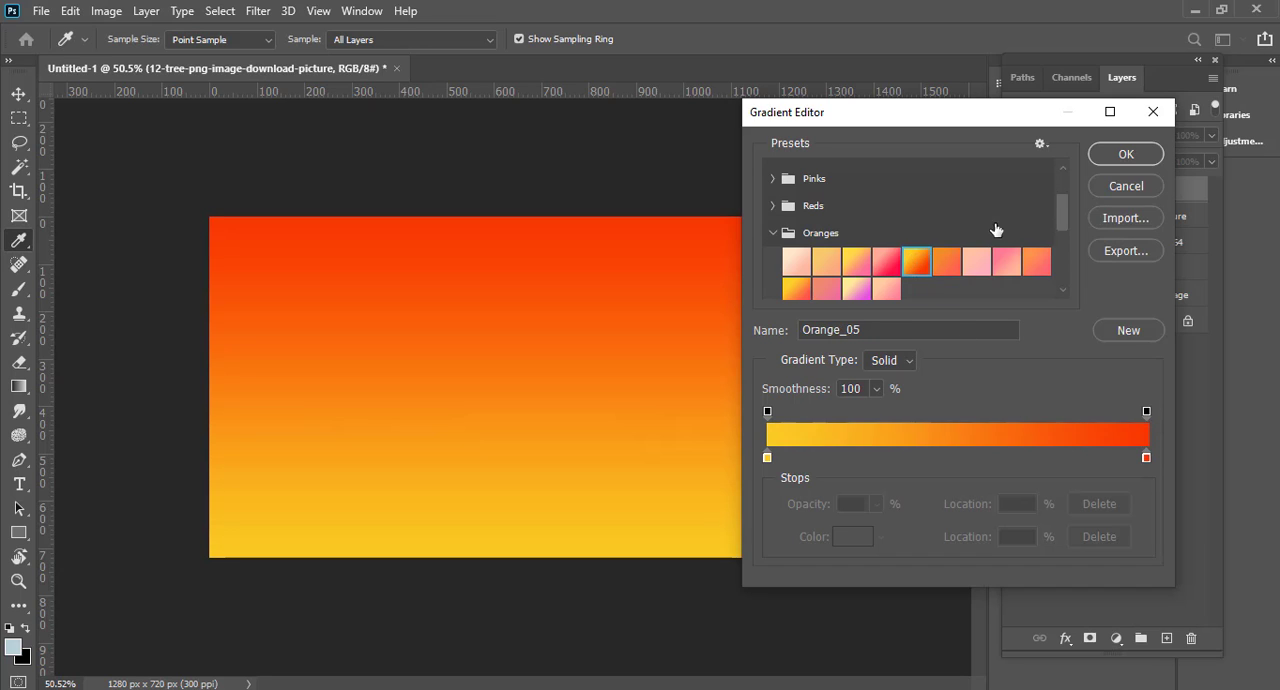
{"action": "left_click", "coordinate": [1122, 156]}
Step: Set the gradient fill's style to Radial and centre its yellow glow above the couple
{"action": "left_click", "coordinate": [918, 198]}
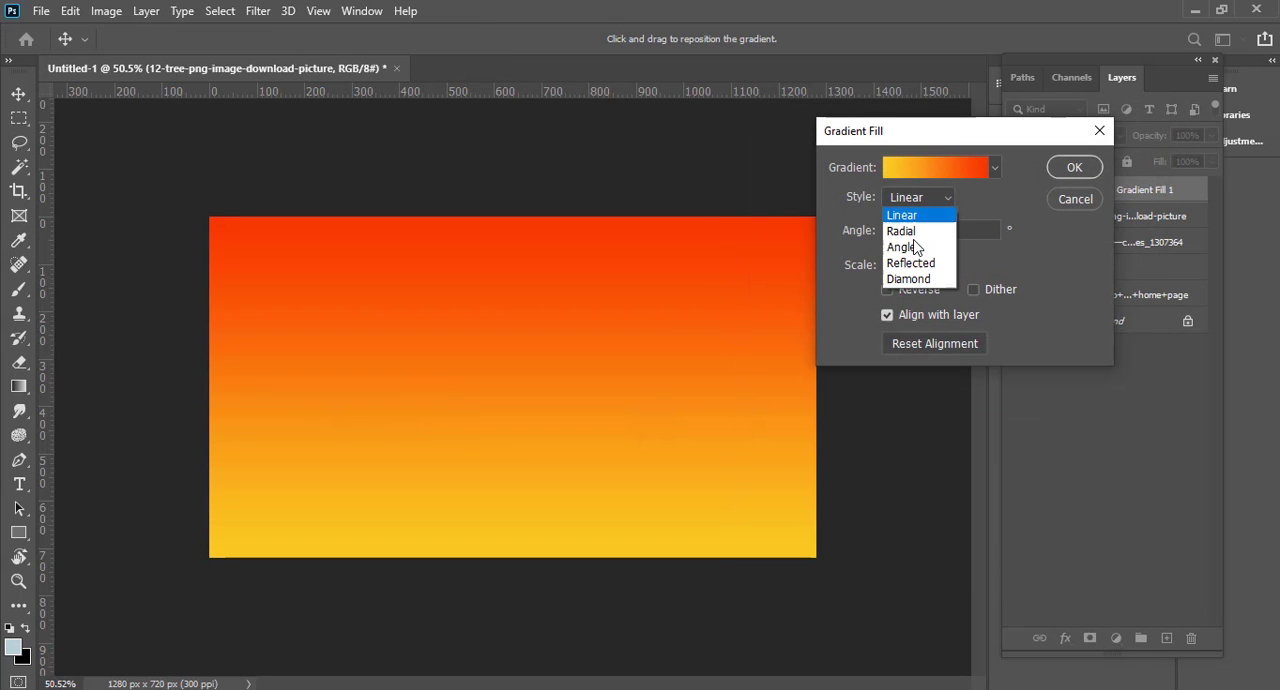
{"action": "left_click", "coordinate": [909, 235]}
{"action": "left_click_drag", "start_coordinate": [474, 371], "coordinate": [604, 328]}
{"action": "left_click", "coordinate": [1080, 167]}
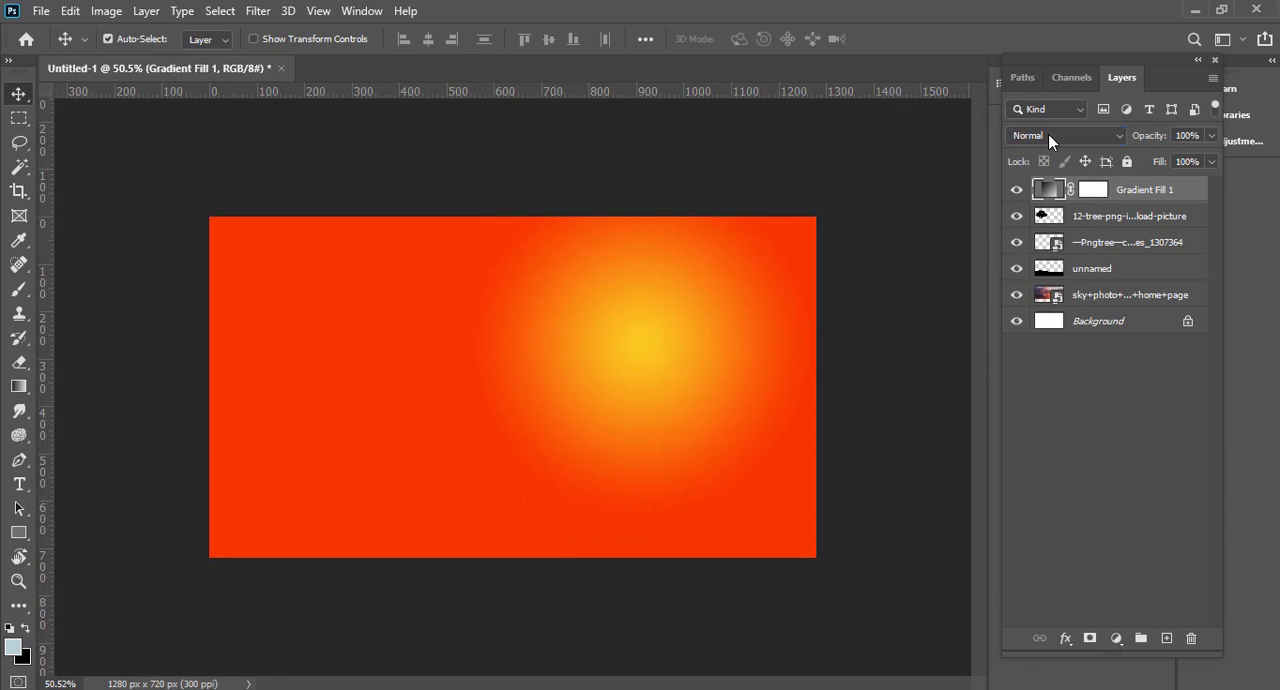
Step: Set the gradient fill layer's blend mode to Color and its opacity to 49%
{"action": "left_click", "coordinate": [1048, 135]}
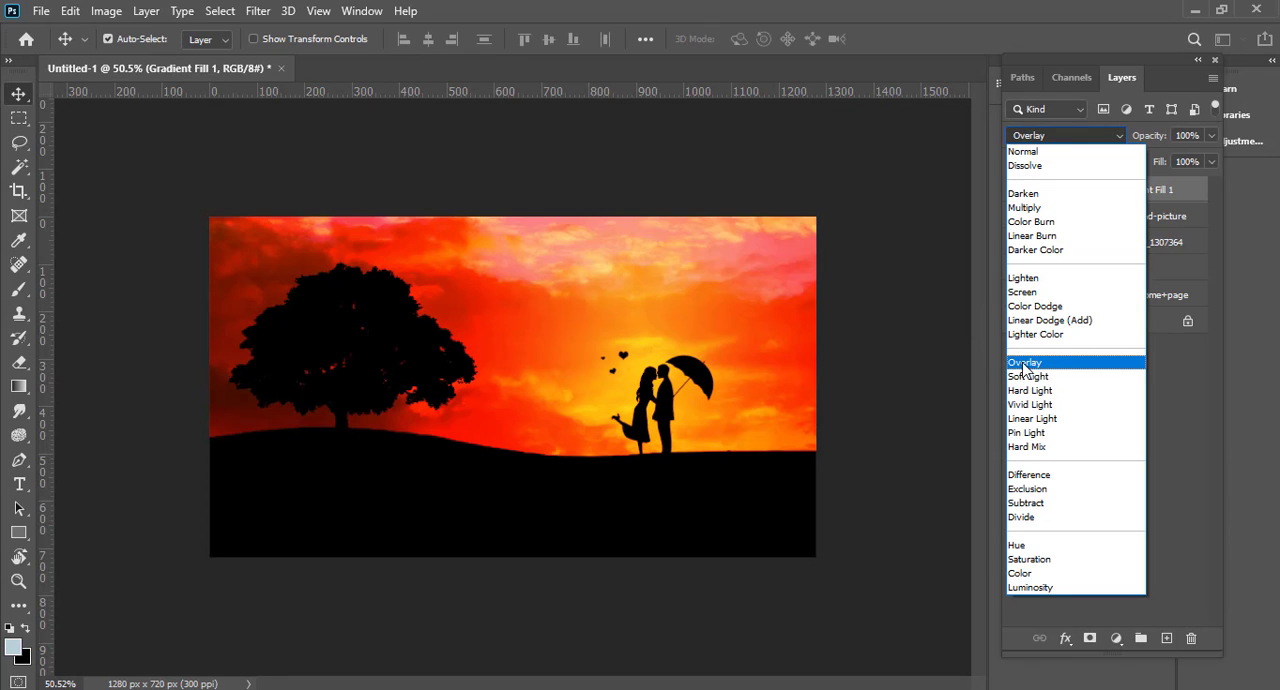
{"action": "left_click", "coordinate": [1028, 573]}
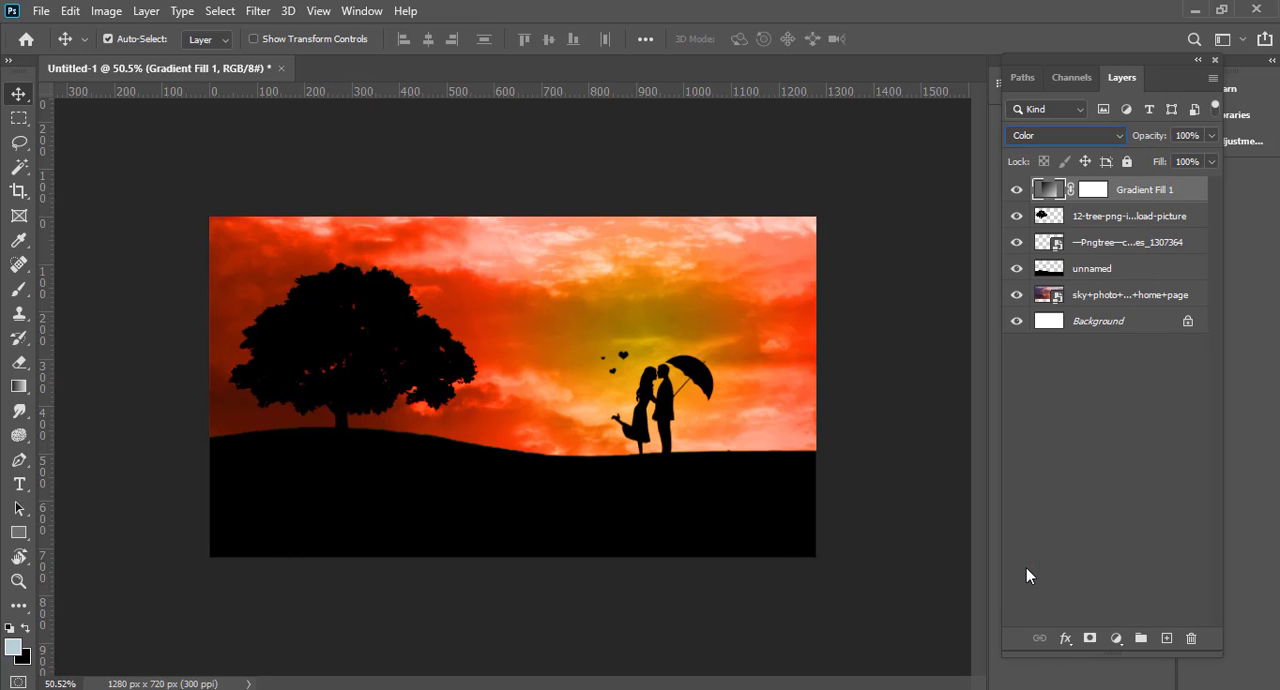
{"action": "left_click_drag", "start_coordinate": [1167, 141], "coordinate": [1106, 160]}
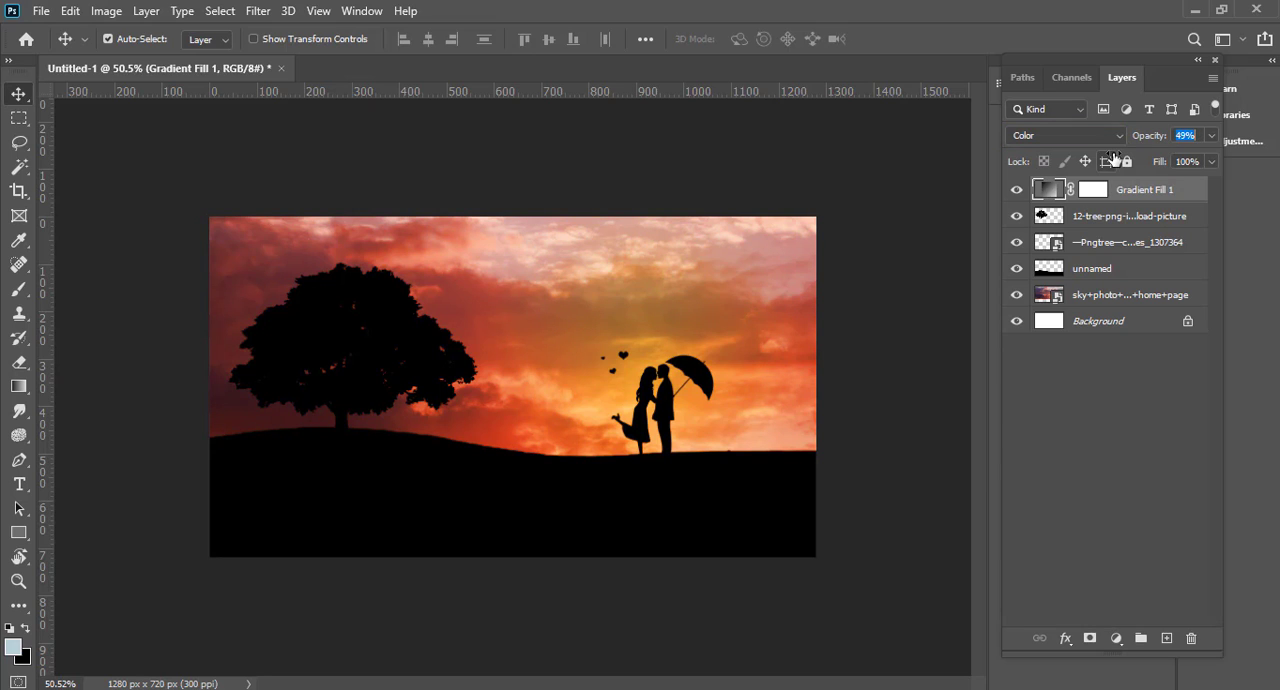
{"action": "scroll", "coordinate": [710, 370], "scroll_direction": "up", "scroll_amount": 4}
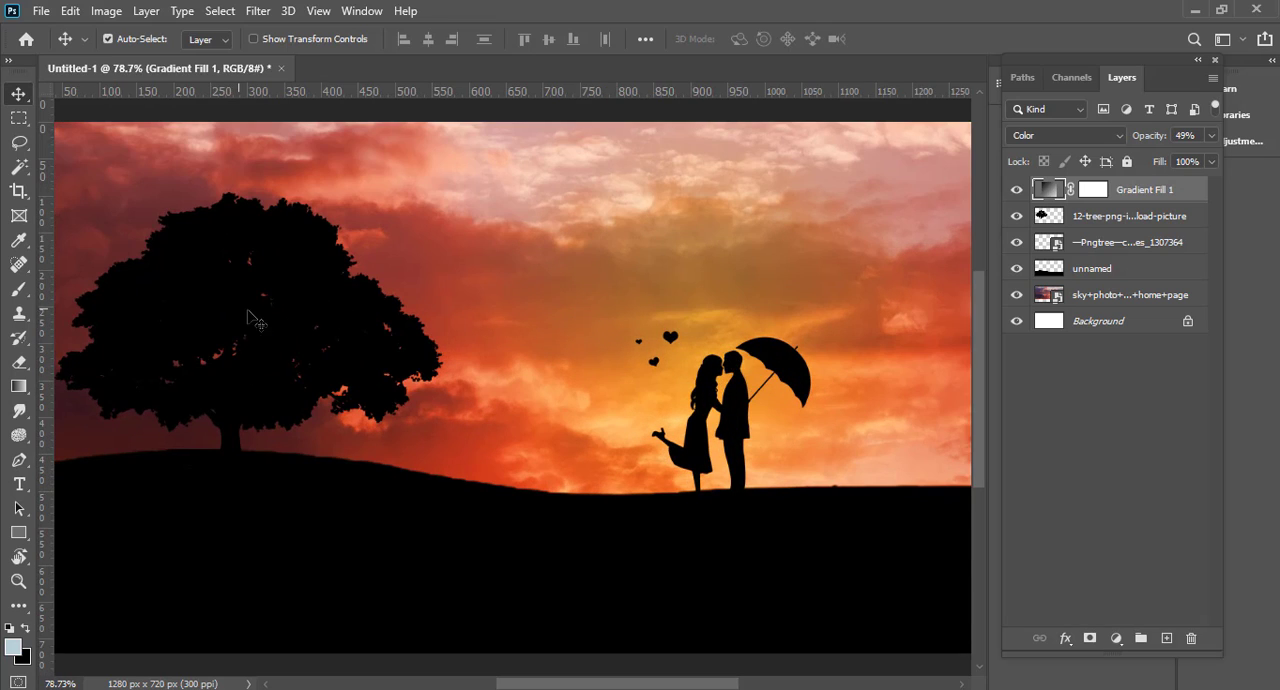
Step: Move the tree layer about 5 px right and 15 px up on the hill
{"action": "left_click", "coordinate": [217, 400], "text": "ctrl"}
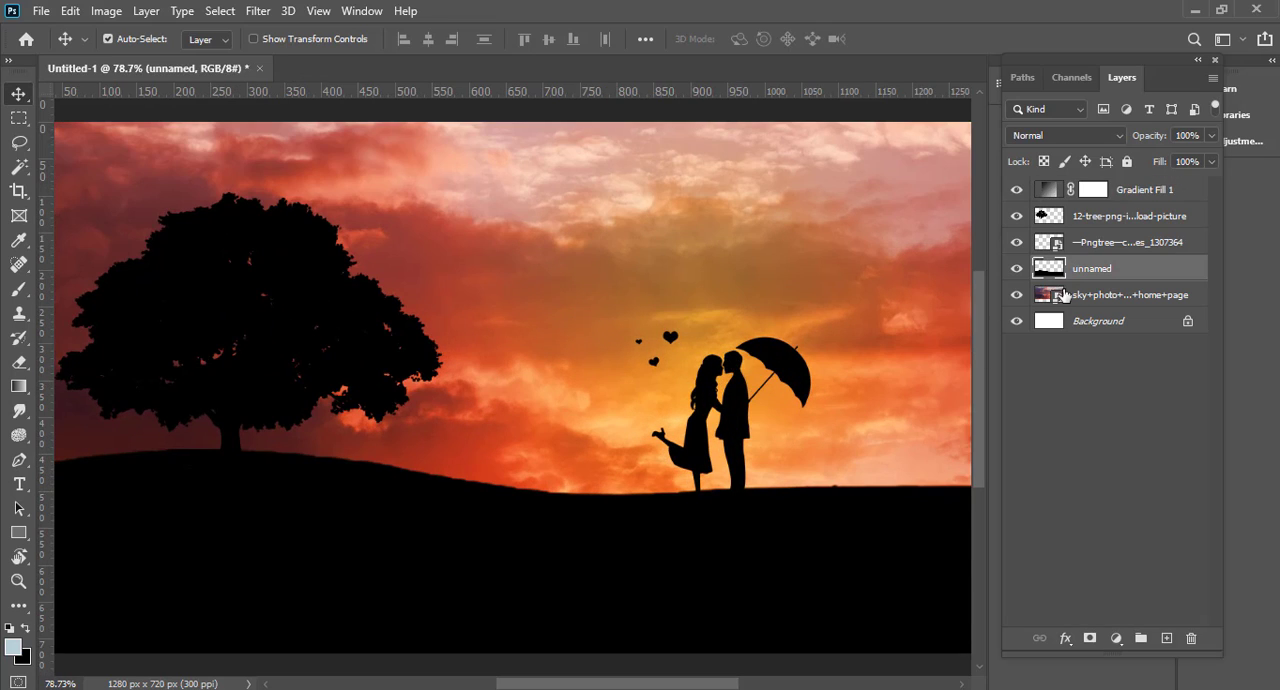
{"action": "left_click", "coordinate": [1067, 218]}
{"action": "key", "text": "ctrl+t"}
{"action": "left_click_drag", "start_coordinate": [224, 406], "coordinate": [229, 391]}
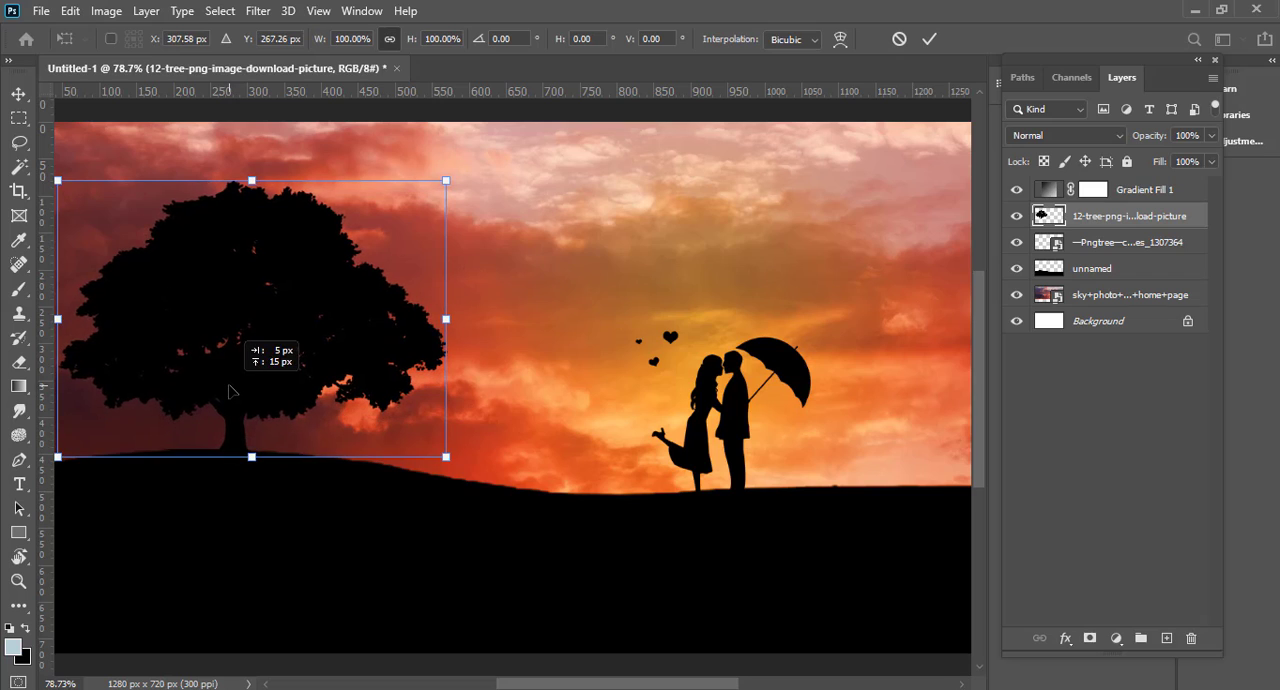
{"action": "scroll", "coordinate": [229, 391], "scroll_direction": "down", "scroll_amount": 3}
{"action": "key", "text": "Return"}
{"action": "scroll", "coordinate": [625, 449], "scroll_direction": "down", "scroll_amount": 3}
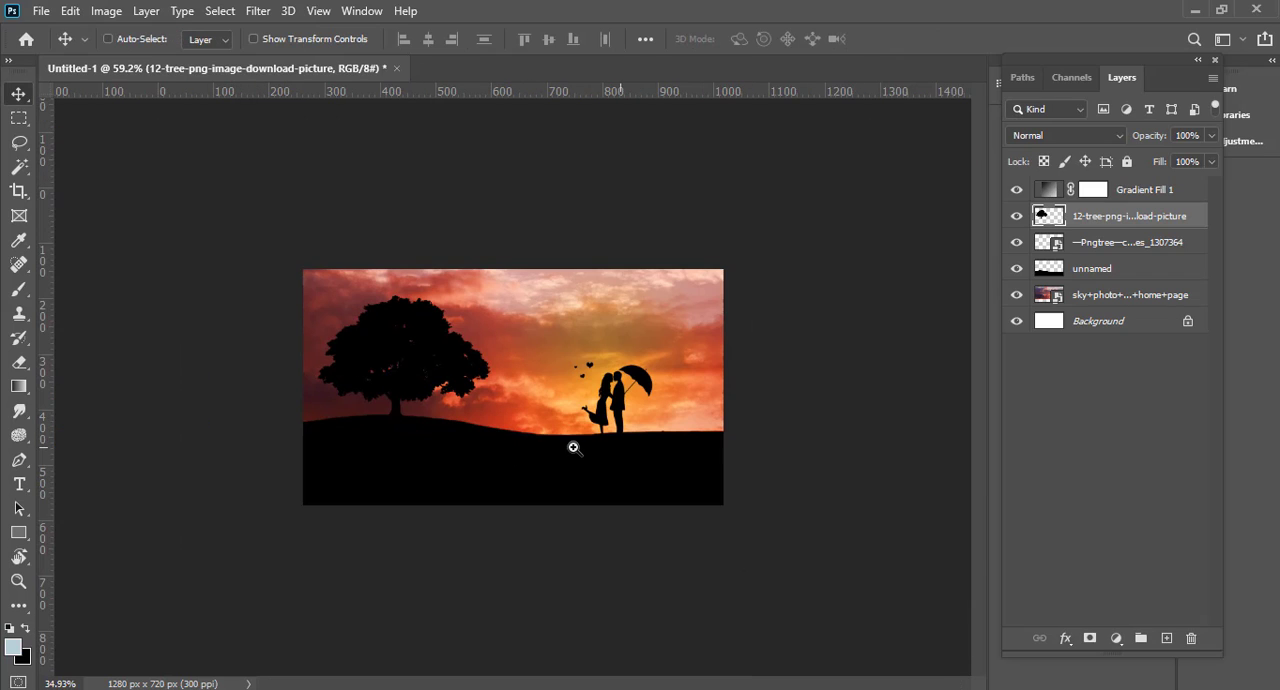
Step: Place the black birds image as a new layer above Gradient Fill 1
{"action": "left_click", "coordinate": [672, 480]}
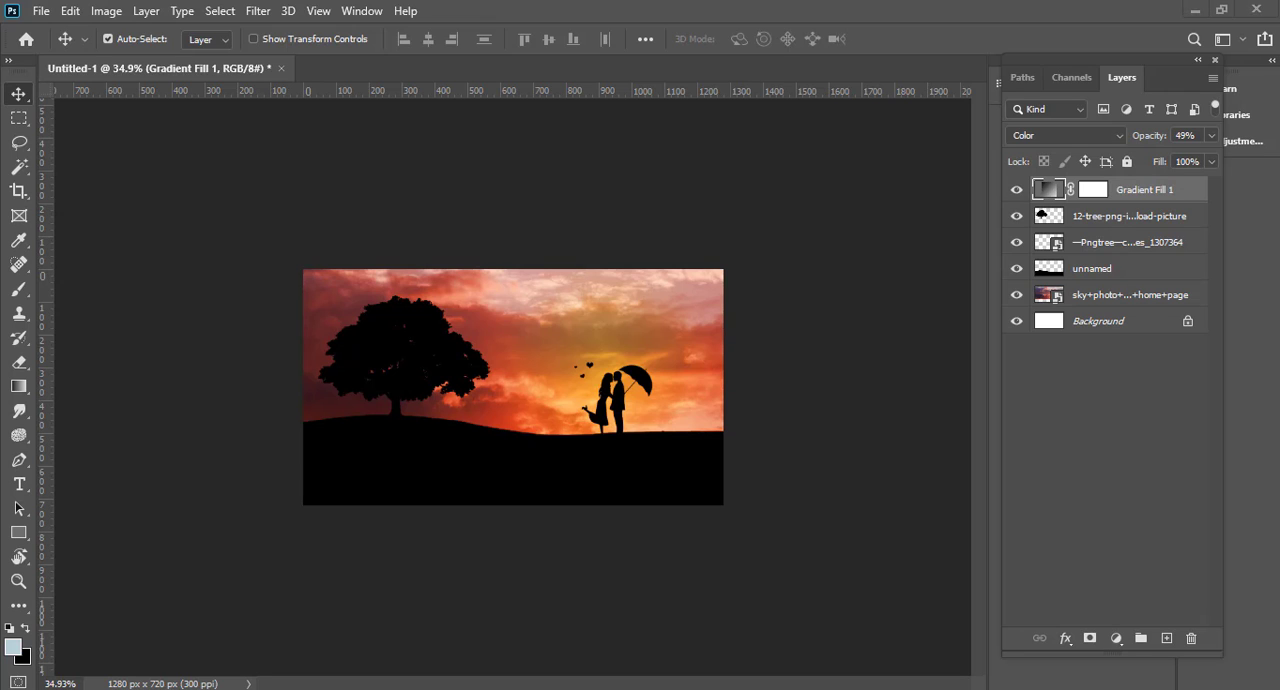
{"action": "left_click_drag", "start_coordinate": [492, 689], "coordinate": [492, 331]}
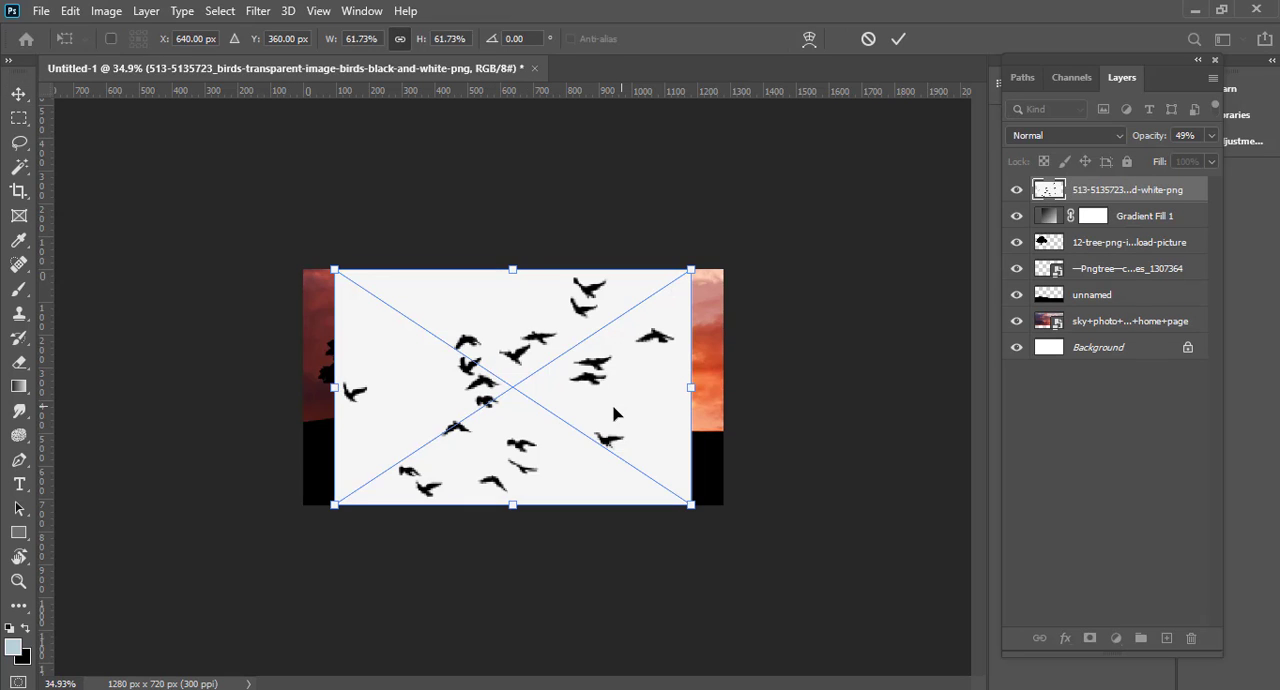
{"action": "key", "text": "Return"}
Step: Select the birds image's white background with the Magic Wand, rasterize the birds layer and delete that background
{"action": "key", "text": "w"}
{"action": "left_click", "coordinate": [508, 318]}
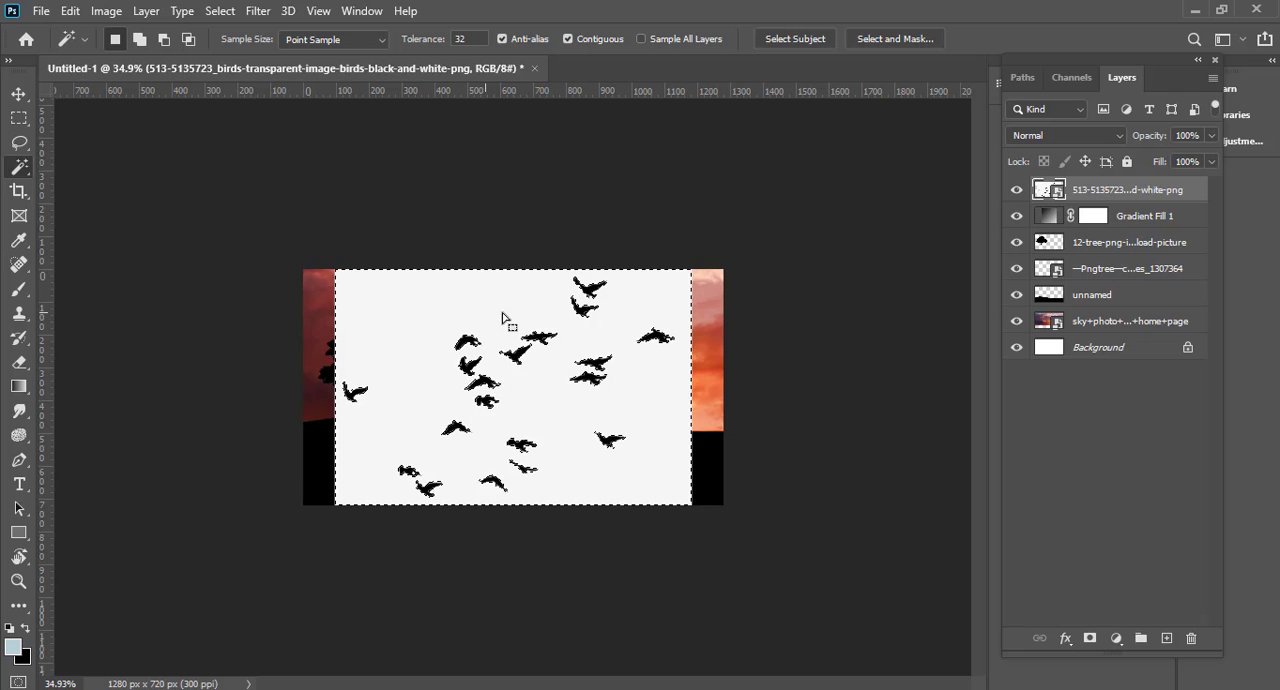
{"action": "right_click", "coordinate": [1127, 208]}
{"action": "left_click", "coordinate": [878, 284]}
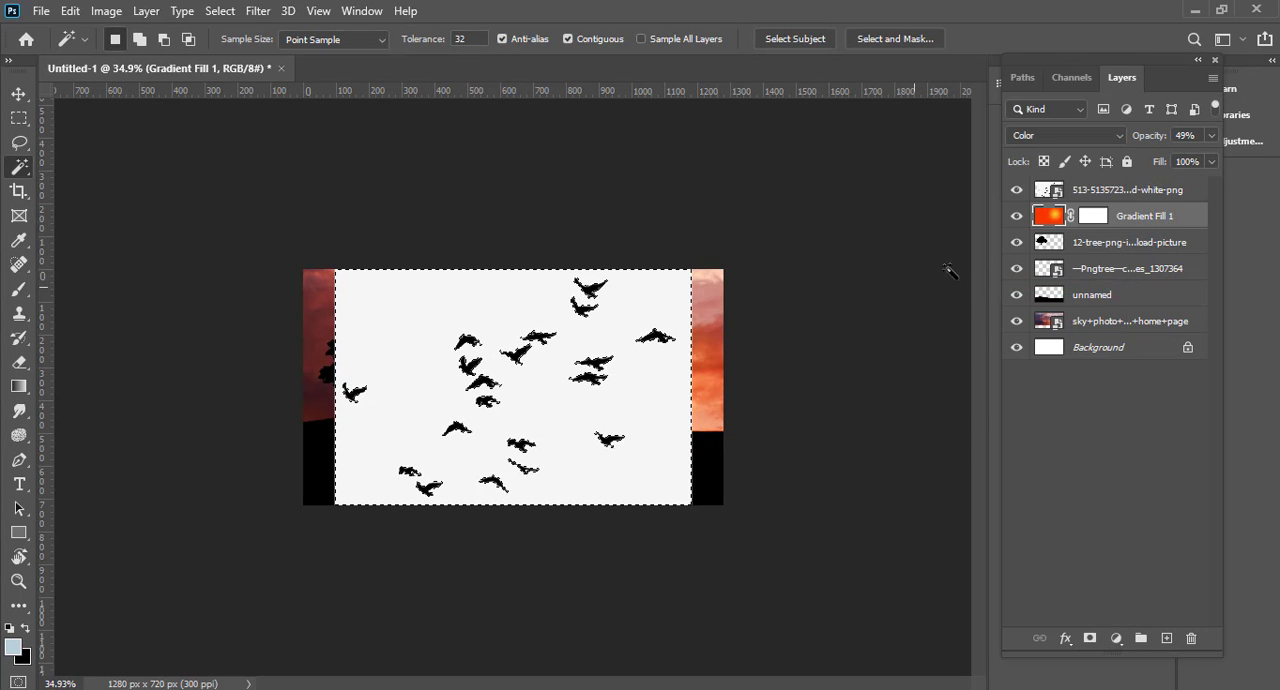
{"action": "right_click", "coordinate": [1098, 190]}
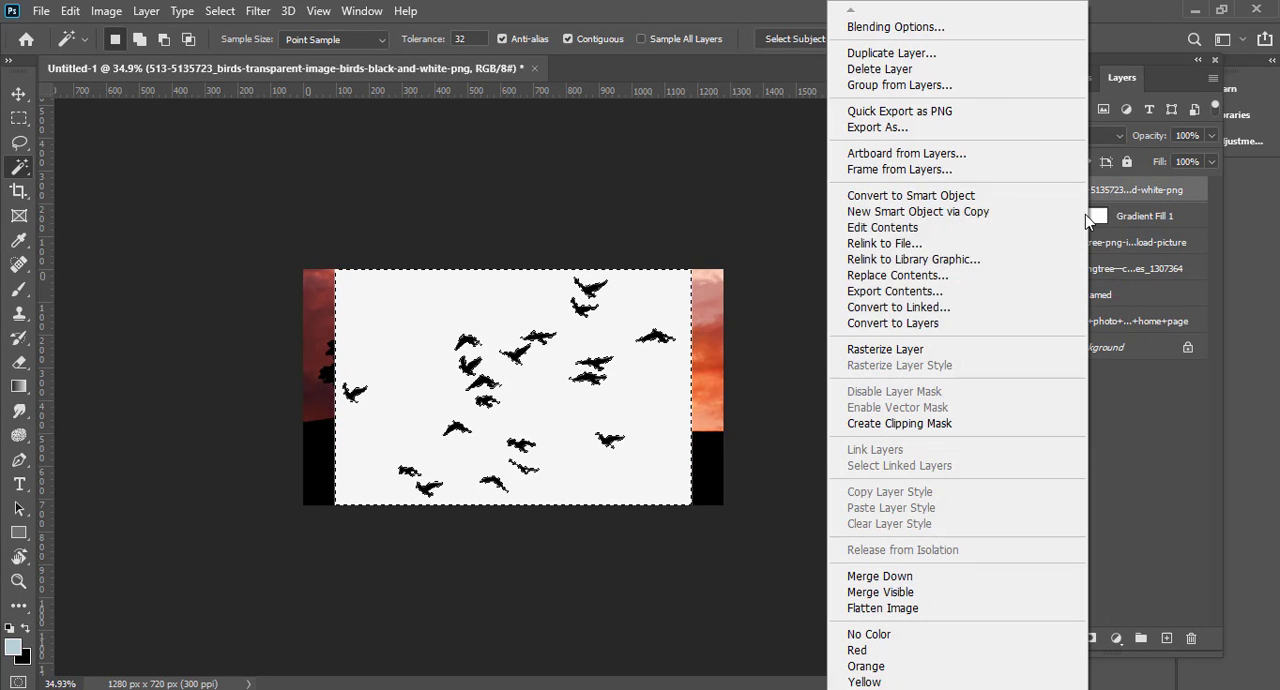
{"action": "left_click", "coordinate": [912, 352]}
{"action": "key", "text": "Delete"}
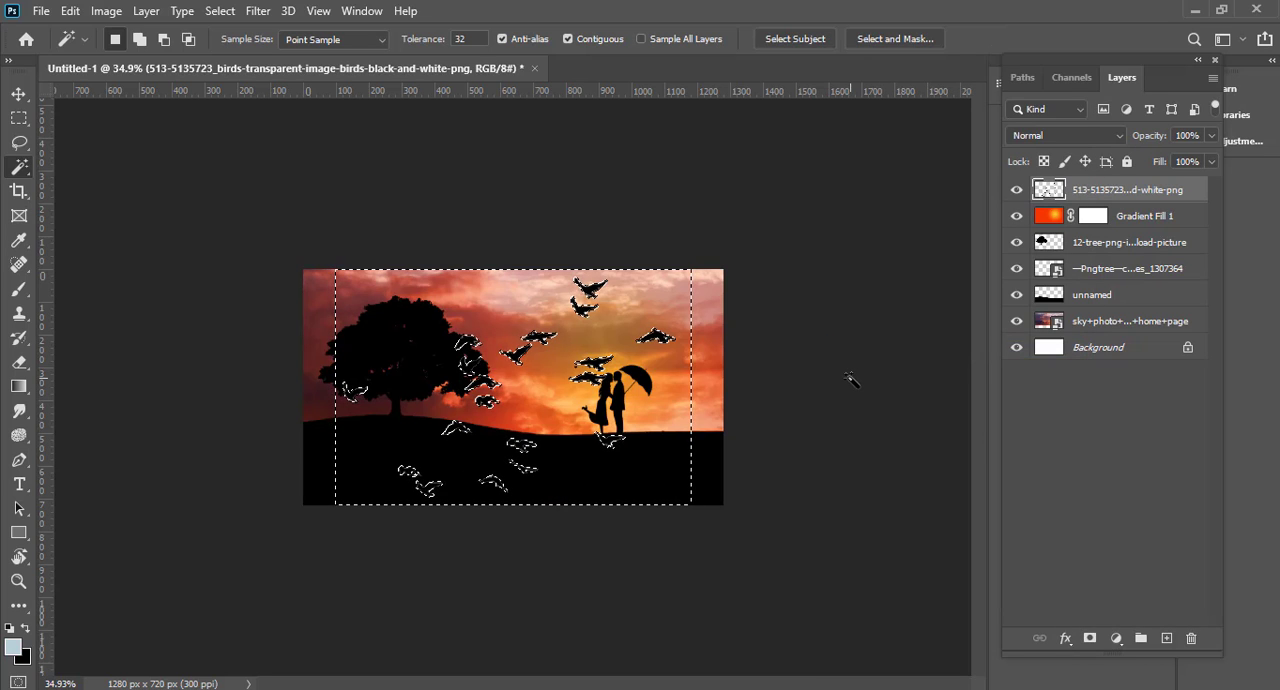
Step: Scale the flock of birds down to 21.50% and place it unrotated in the sky above the couple
{"action": "left_click_drag", "start_coordinate": [698, 344], "coordinate": [726, 335]}
{"action": "left_click", "coordinate": [1051, 190], "text": "ctrl"}
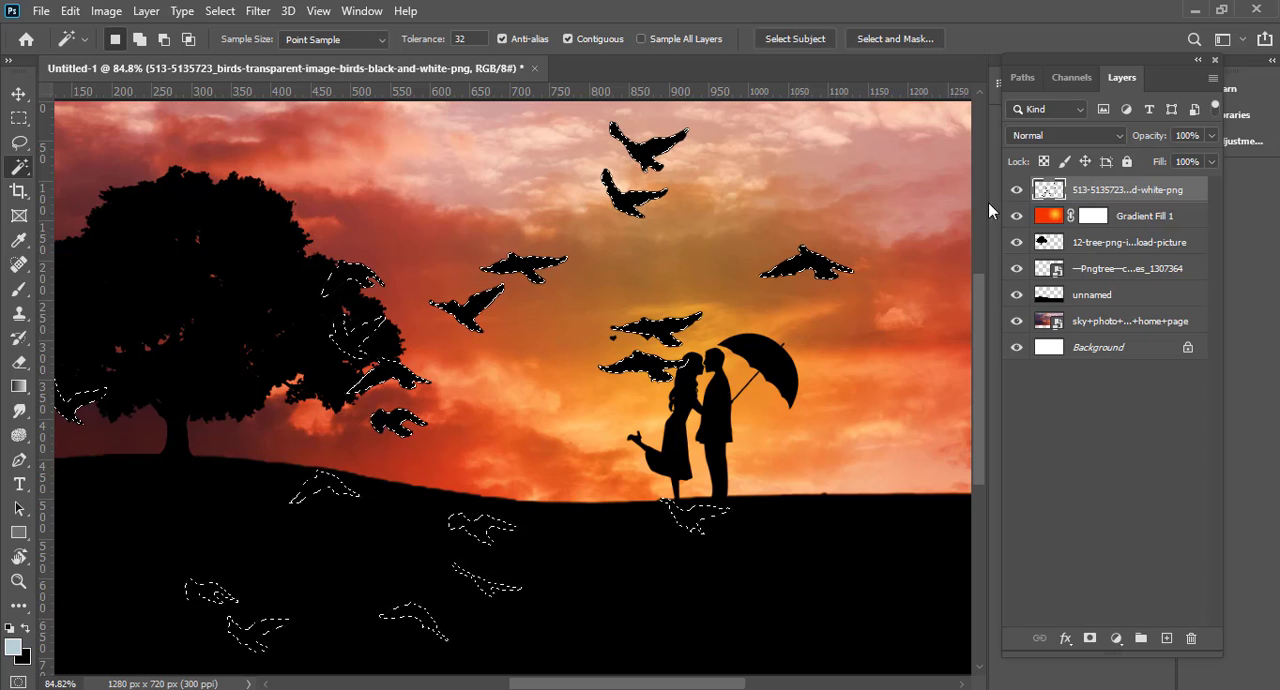
{"action": "key", "text": "ctrl+t"}
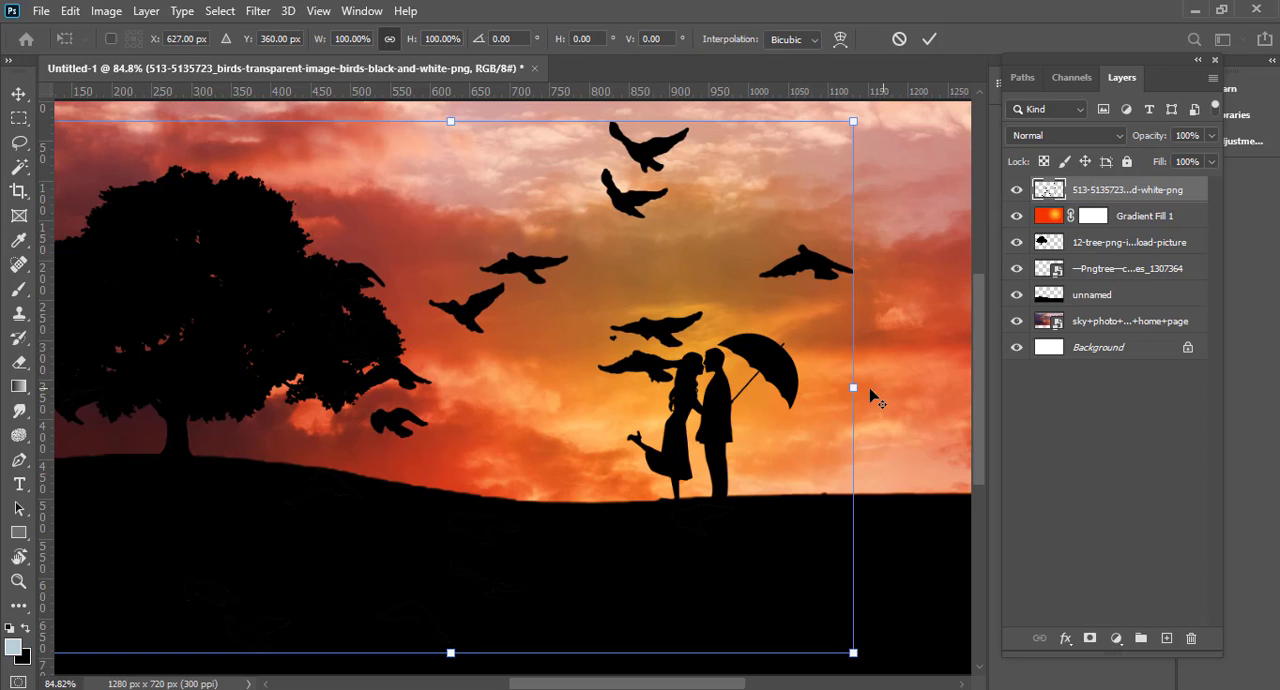
{"action": "left_click_drag", "start_coordinate": [868, 390], "coordinate": [537, 386]}
{"action": "left_click_drag", "start_coordinate": [460, 358], "coordinate": [607, 193]}
{"action": "left_click_drag", "start_coordinate": [727, 173], "coordinate": [694, 132]}
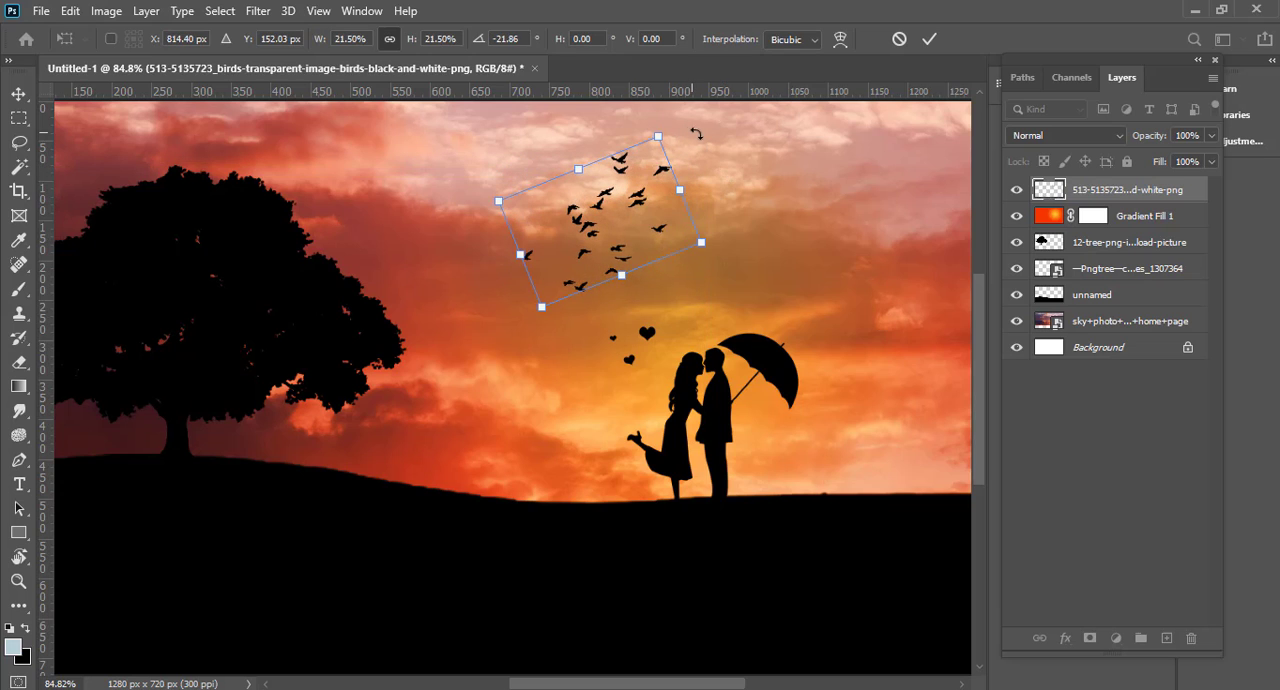
{"action": "key", "text": "ctrl+z"}
{"action": "key", "text": "Return"}
Step: Shift the flock of birds left in the sky, between the tree and the couple
{"action": "key", "text": "w"}
{"action": "scroll", "coordinate": [723, 257], "scroll_direction": "down", "scroll_amount": 3}
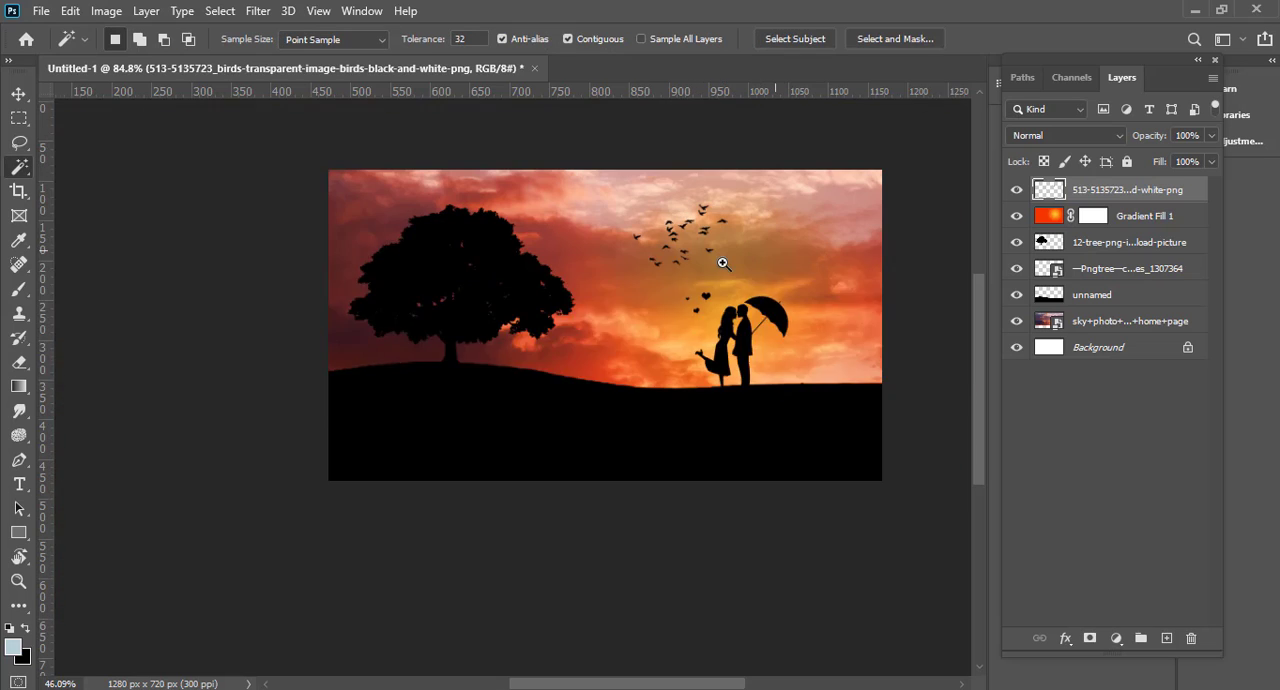
{"action": "left_click", "coordinate": [19, 94]}
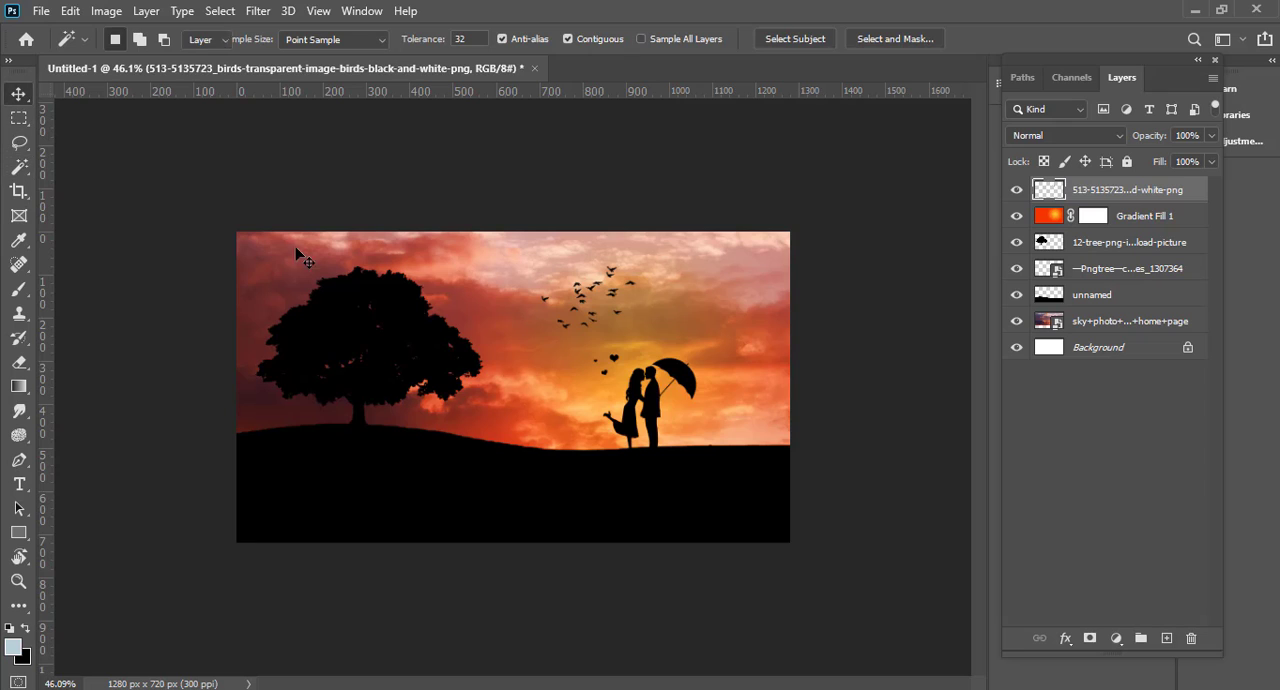
{"action": "scroll", "coordinate": [654, 288], "scroll_direction": "up", "scroll_amount": 9}
{"action": "key", "text": "ctrl+t"}
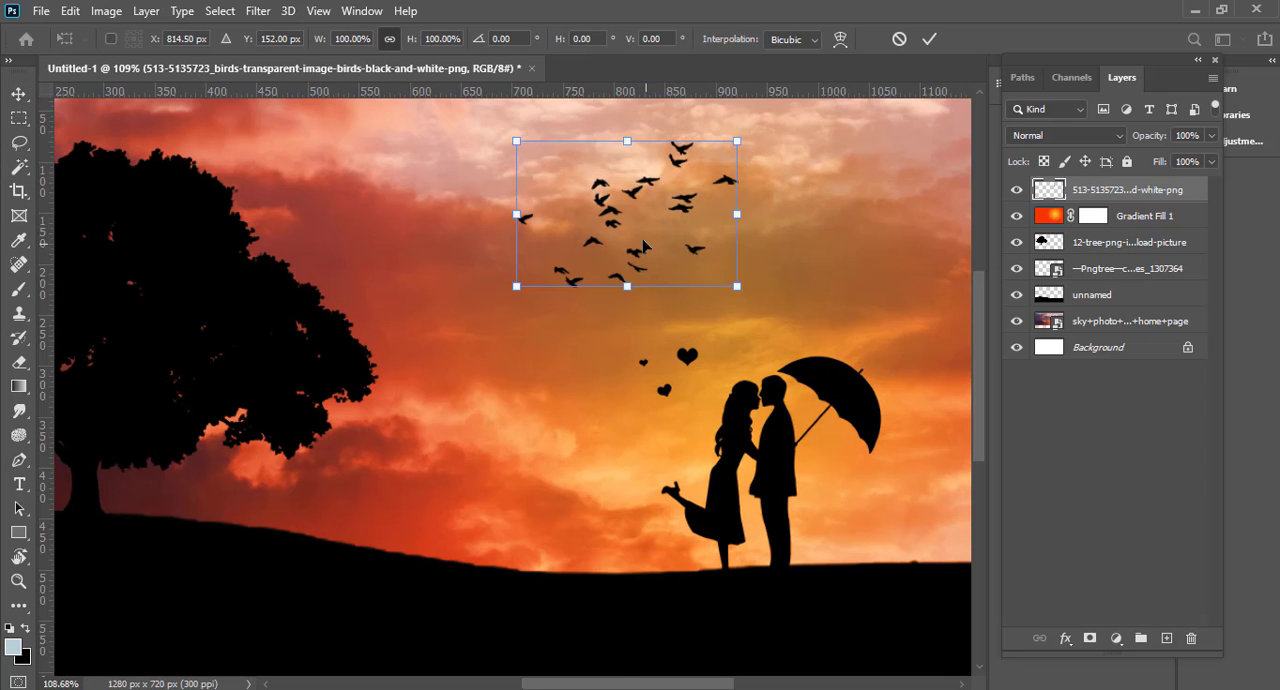
{"action": "left_click_drag", "start_coordinate": [592, 213], "coordinate": [494, 197]}
{"action": "key", "text": "Return"}
{"action": "left_click_drag", "start_coordinate": [518, 237], "coordinate": [394, 303]}
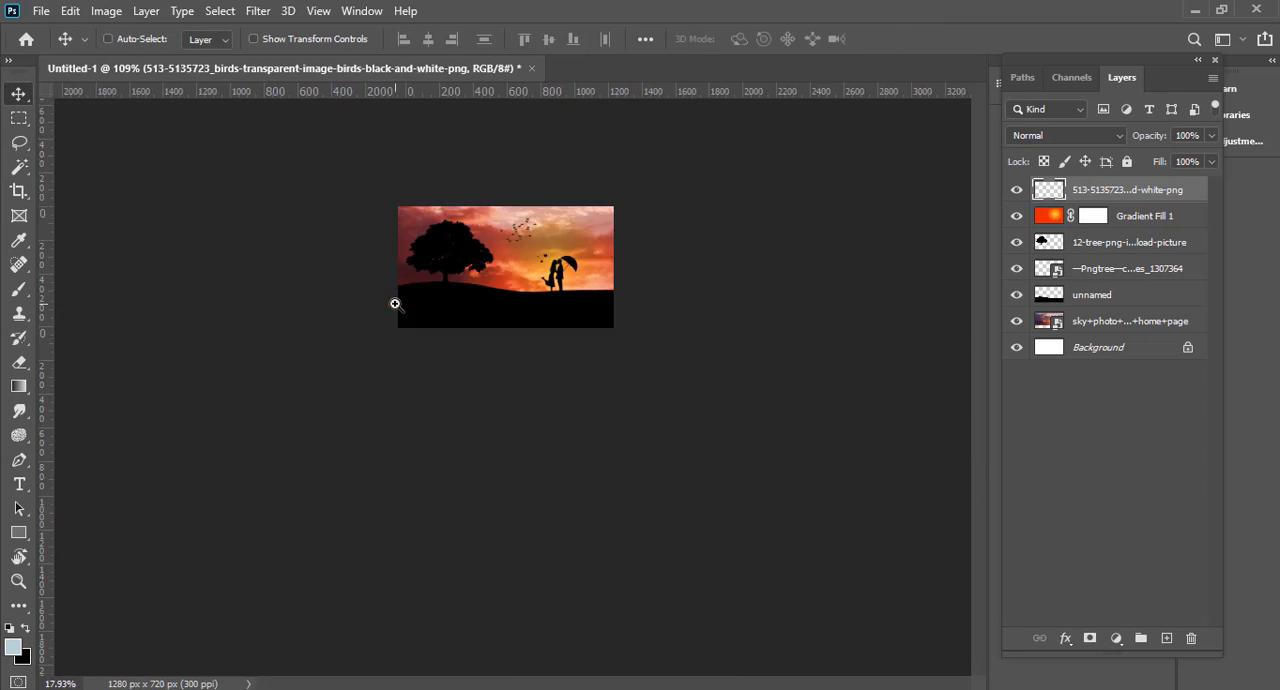
{"action": "left_click_drag", "start_coordinate": [548, 333], "coordinate": [629, 332]}
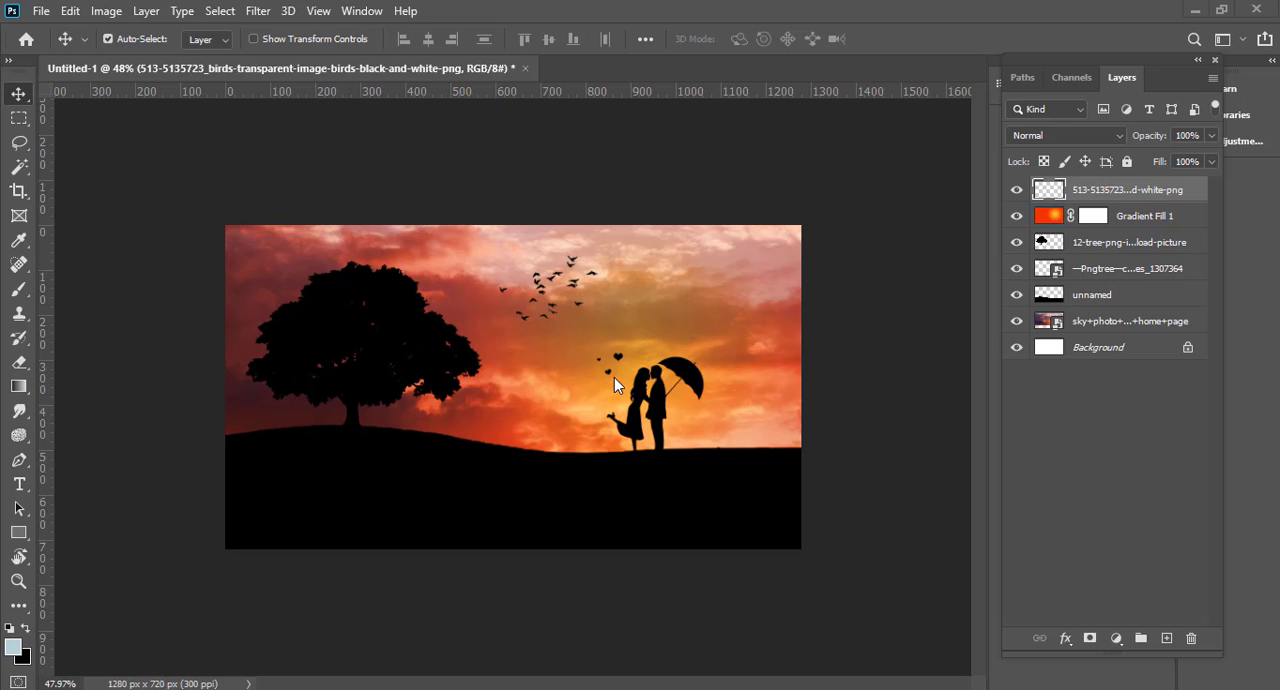
Step: Duplicate the sky photo layer
{"action": "scroll", "coordinate": [615, 378], "scroll_direction": "down", "scroll_amount": 2}
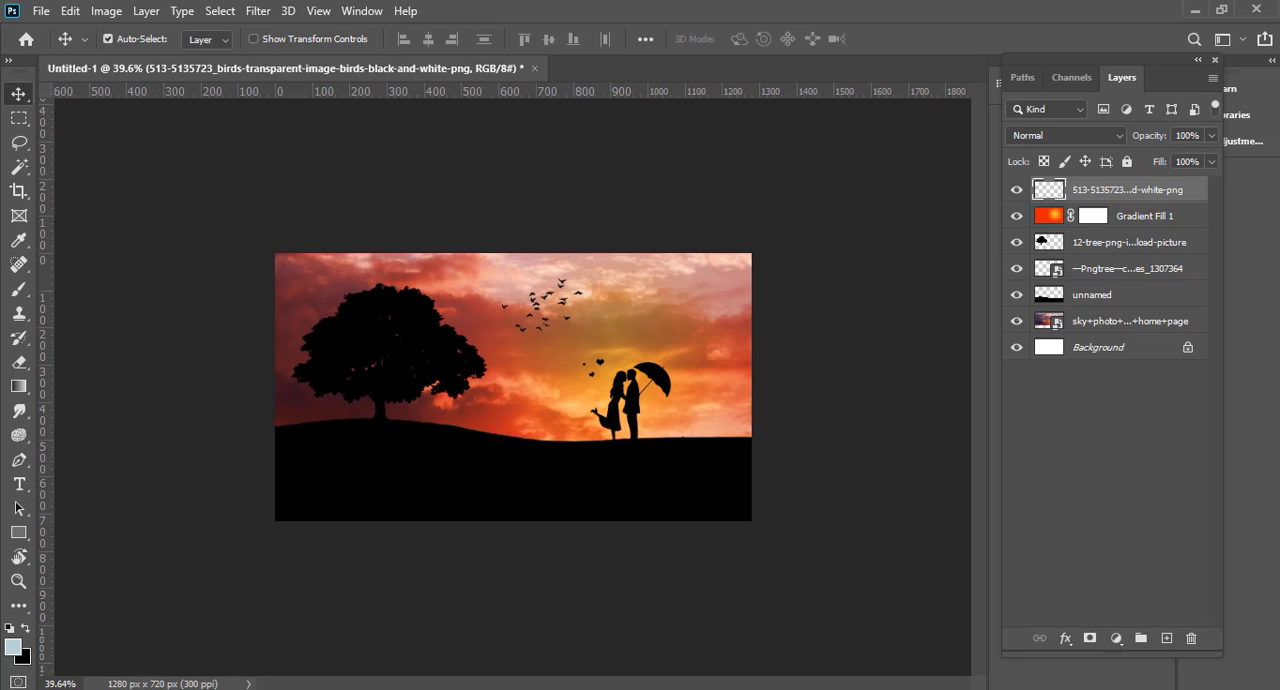
{"action": "left_click", "coordinate": [745, 385]}
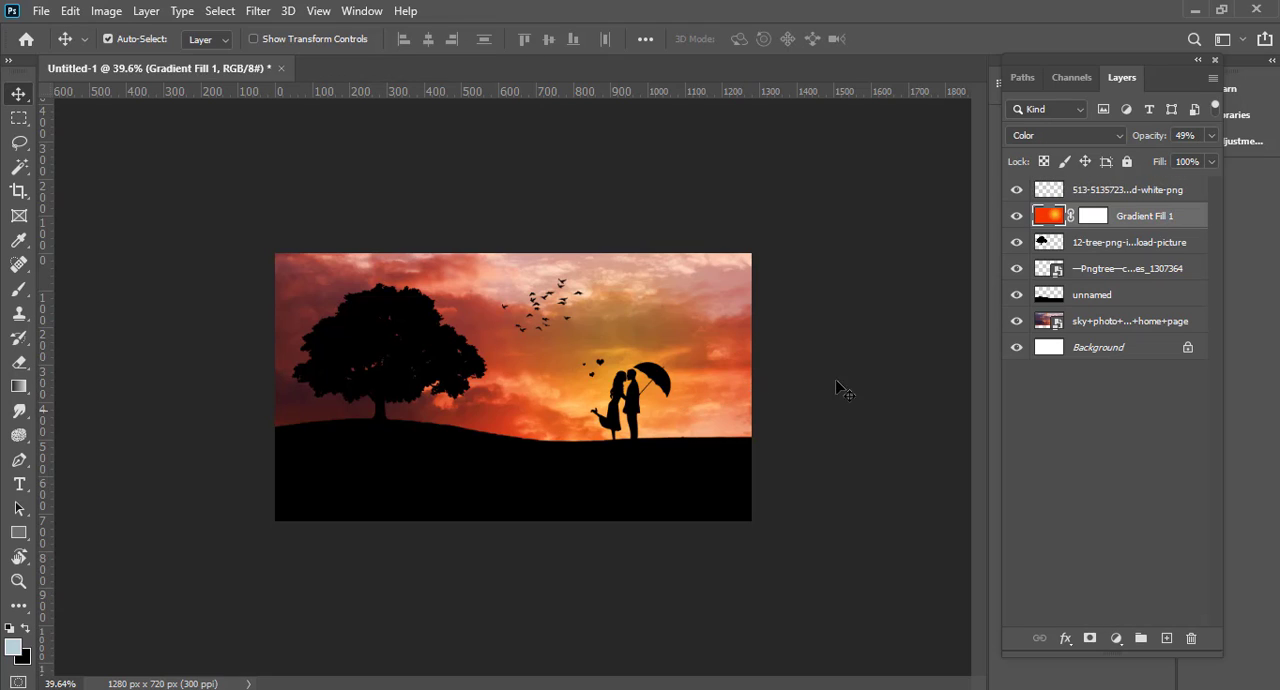
{"action": "left_click", "coordinate": [1092, 330]}
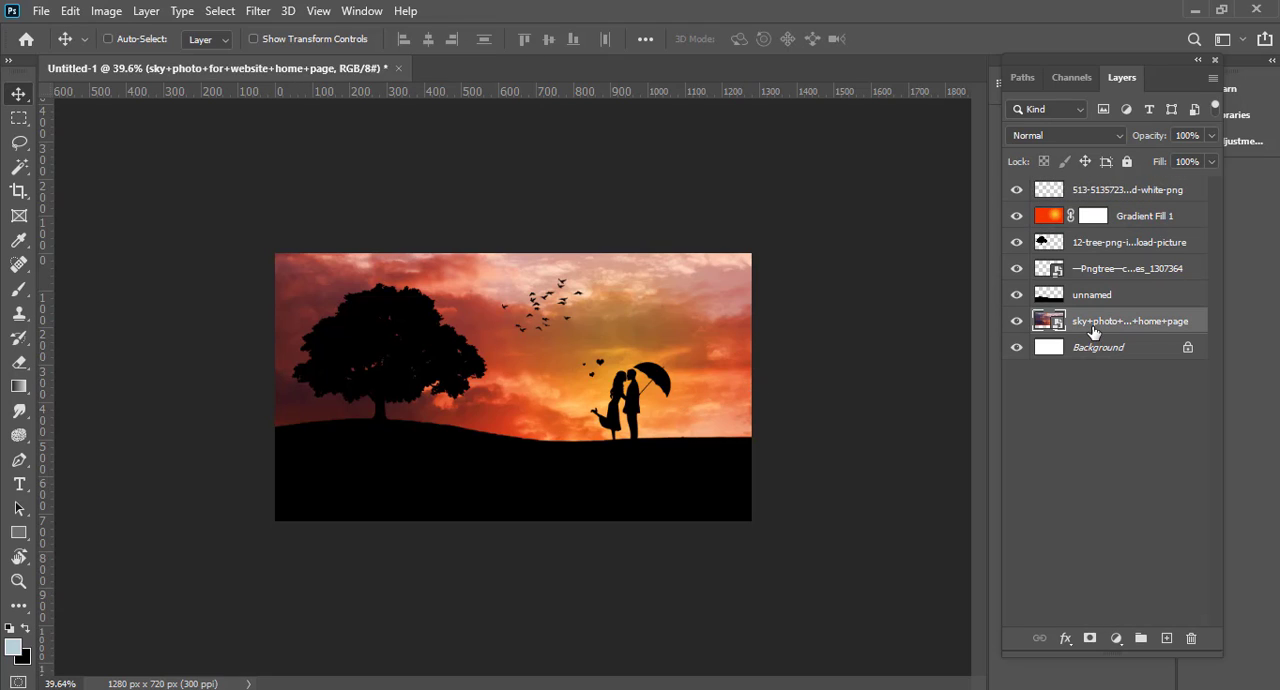
{"action": "key", "text": "ctrl+j"}
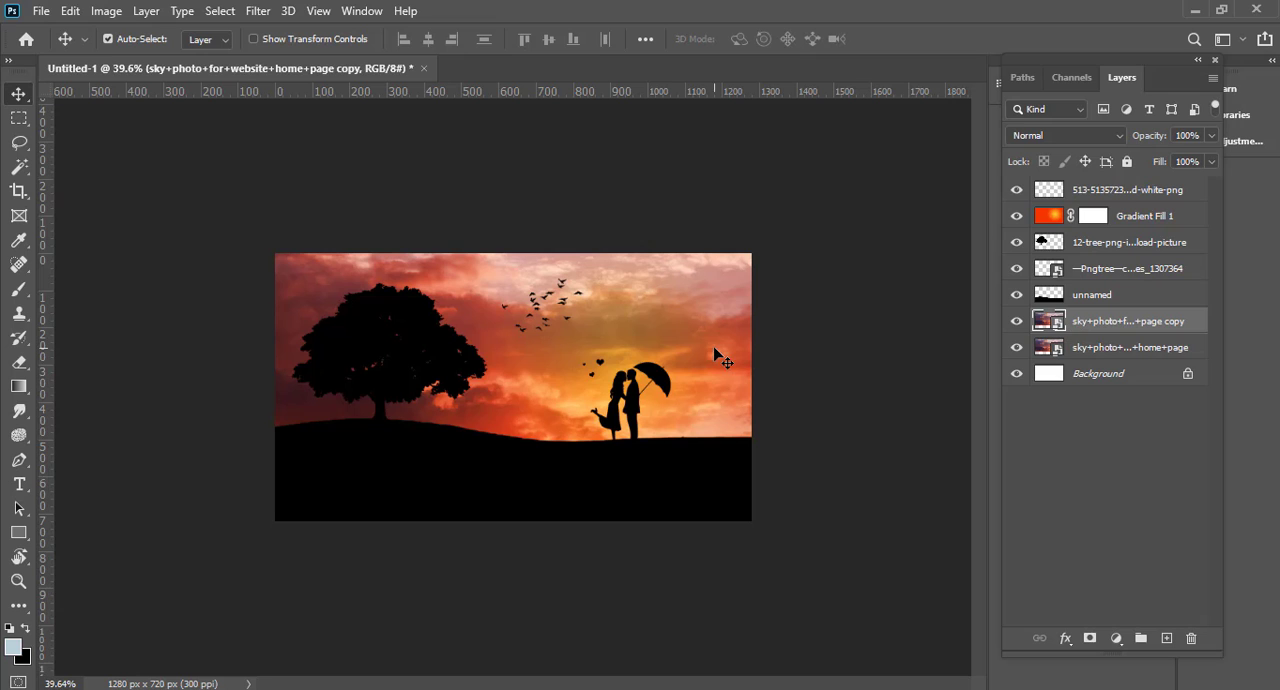
Step: Flip the sky copy horizontally and move it up so its lower edge lies just above the hill
{"action": "key", "text": "ctrl+t"}
{"action": "left_click_drag", "start_coordinate": [562, 311], "coordinate": [543, 231]}
{"action": "left_click_drag", "start_coordinate": [828, 252], "coordinate": [743, 257]}
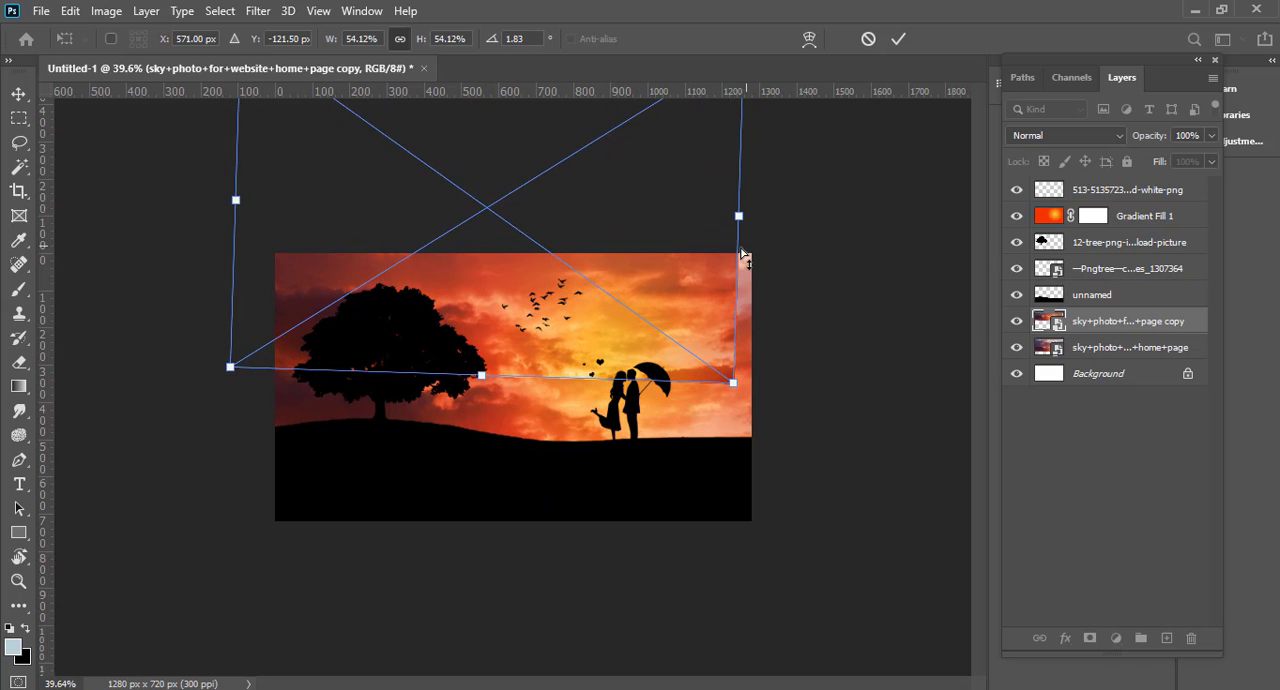
{"action": "key", "text": "ctrl+z"}
{"action": "left_click_drag", "start_coordinate": [794, 202], "coordinate": [794, 200]}
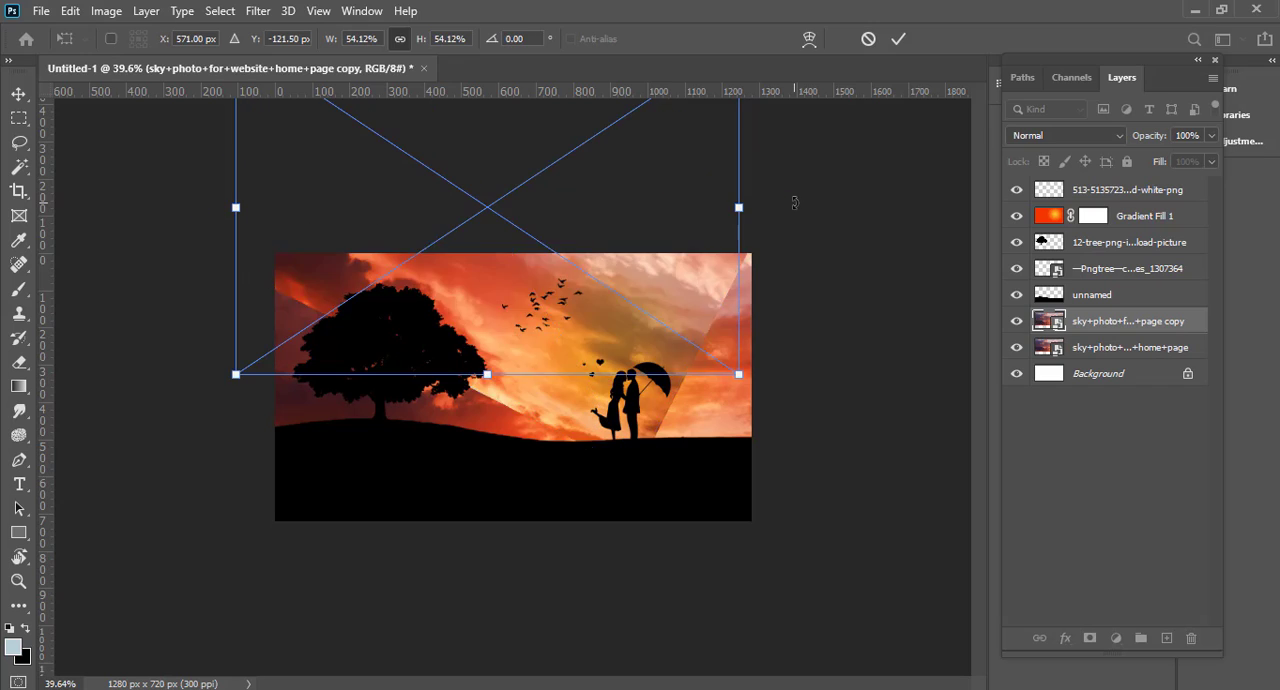
{"action": "right_click", "coordinate": [672, 342]}
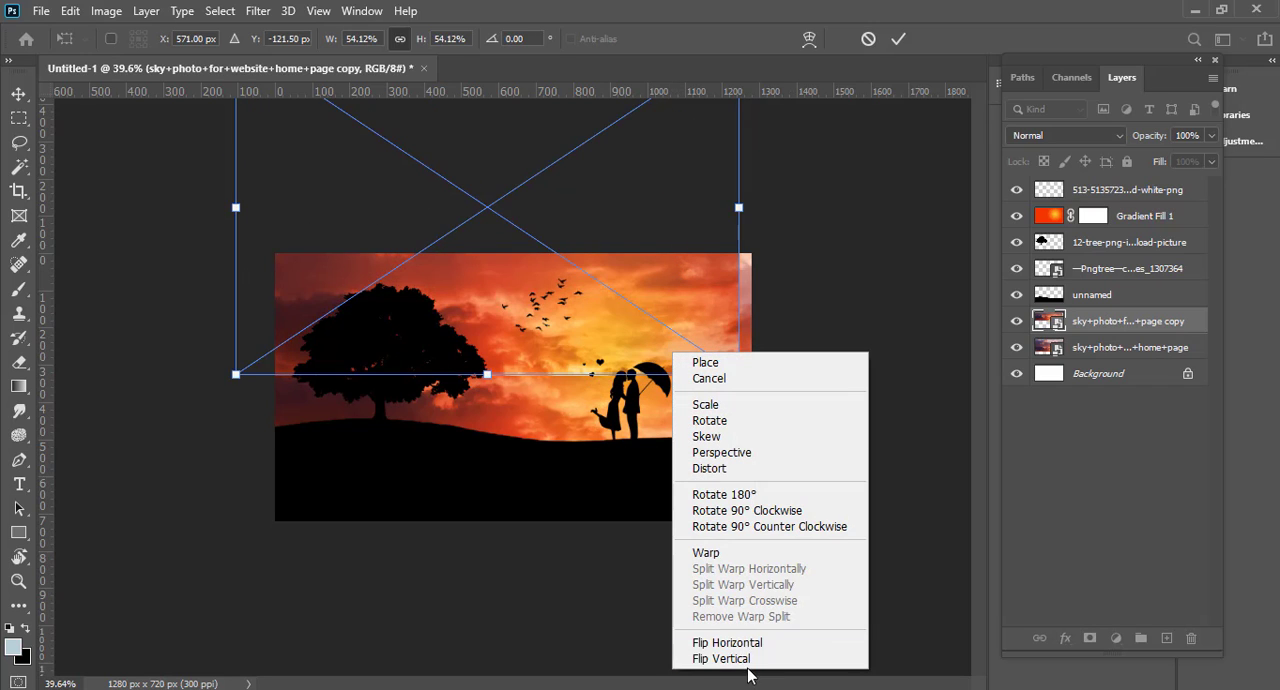
{"action": "left_click", "coordinate": [700, 646]}
{"action": "left_click_drag", "start_coordinate": [700, 365], "coordinate": [728, 390]}
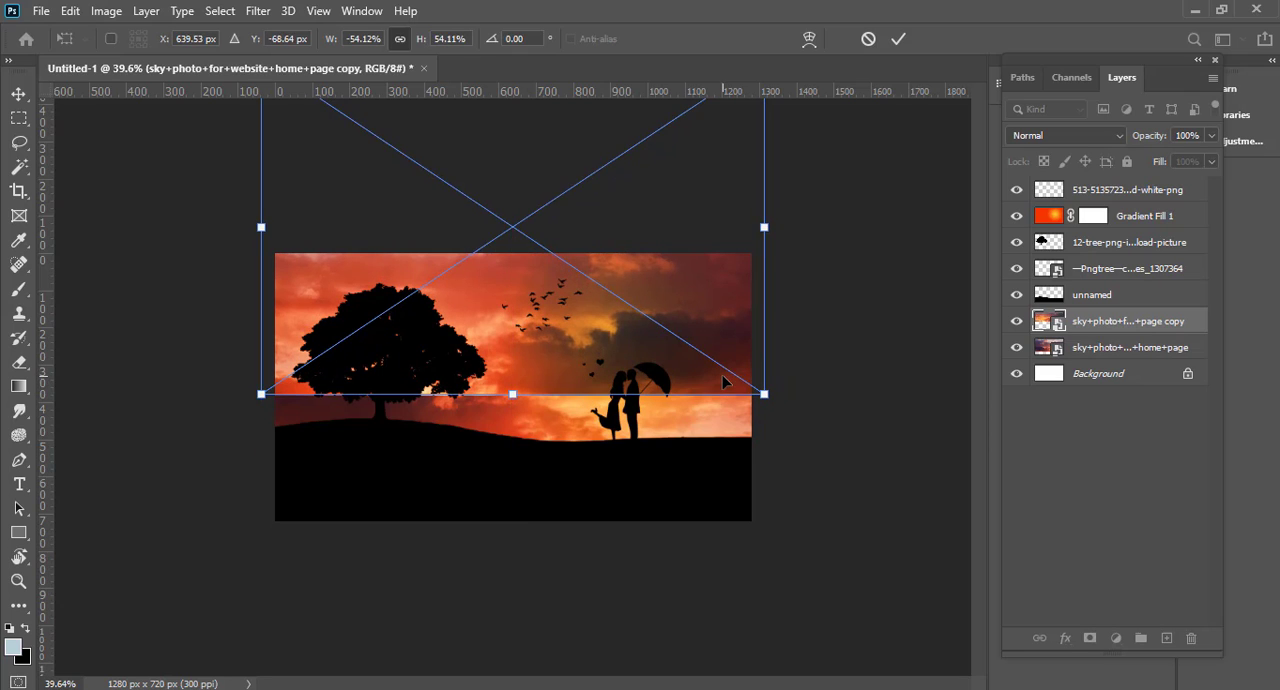
{"action": "key", "text": "Return"}
Step: Lower the sky copy's opacity to 74% and add a layer mask to it
{"action": "mouse_move", "coordinate": [1149, 140]}
{"action": "left_mouse_down"}
{"action": "mouse_move", "coordinate": [1107, 143]}
{"action": "mouse_move", "coordinate": [1126, 144]}
{"action": "left_mouse_up"}
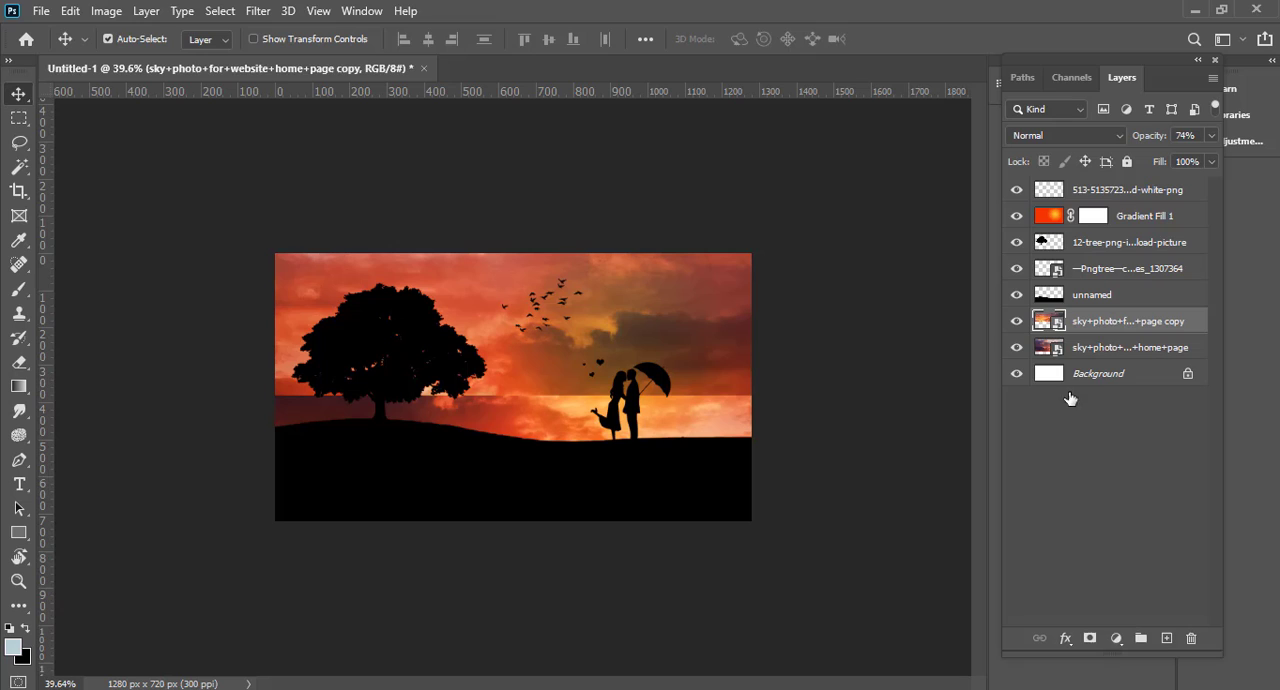
{"action": "left_click", "coordinate": [1090, 638]}
Step: Set up the Brush tool with the soft round 30 tip, 0% hardness and a size of 232 px
{"action": "key", "text": "b"}
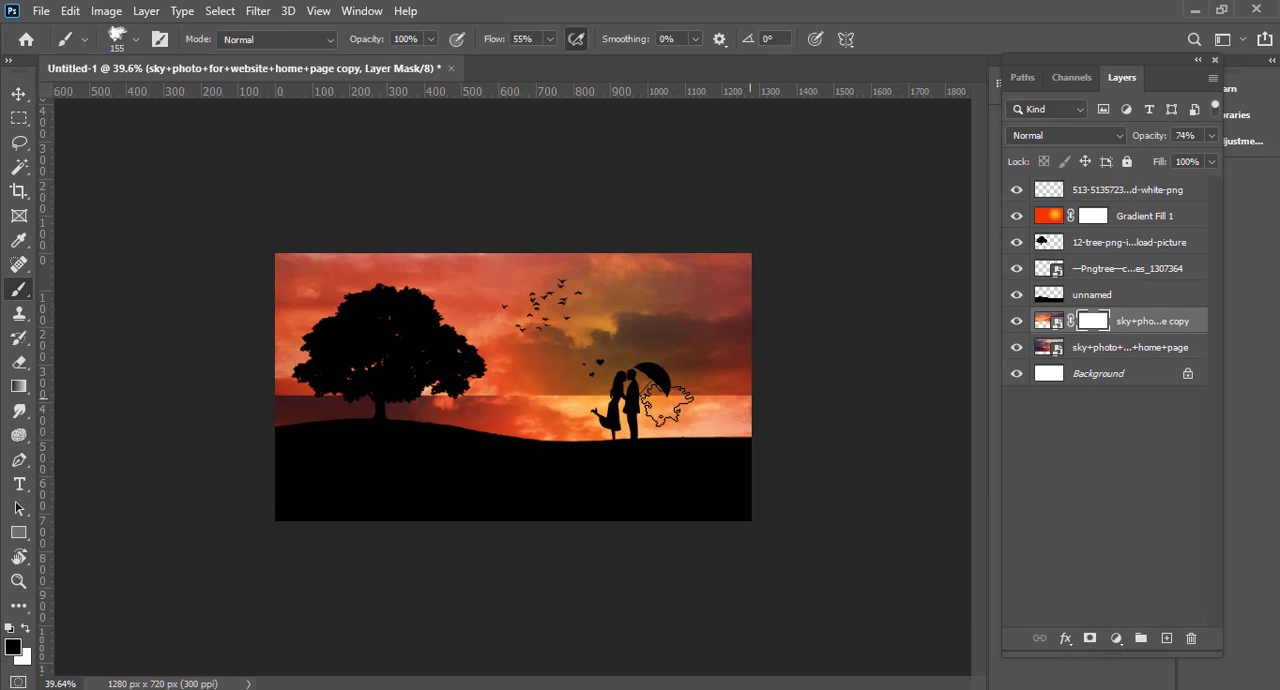
{"action": "right_click", "coordinate": [17, 292]}
{"action": "left_click", "coordinate": [160, 42]}
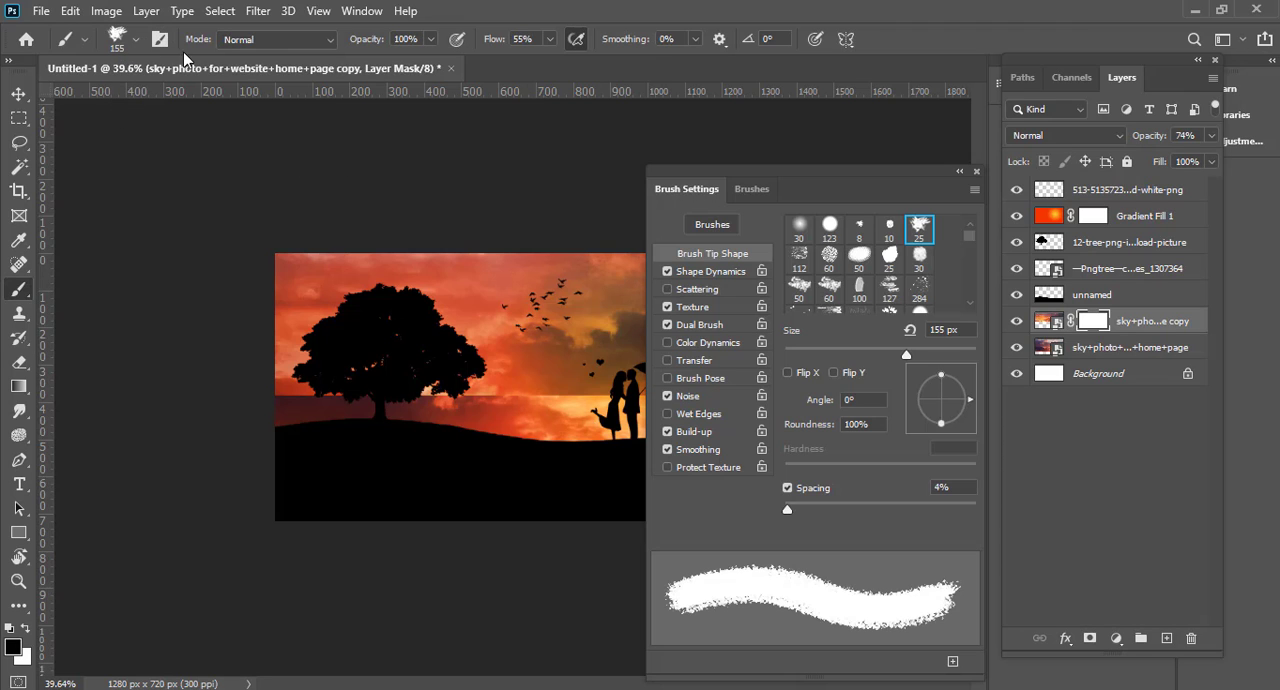
{"action": "left_click", "coordinate": [802, 231]}
{"action": "left_click_drag", "start_coordinate": [533, 365], "coordinate": [600, 366]}
{"action": "right_click", "coordinate": [607, 374]}
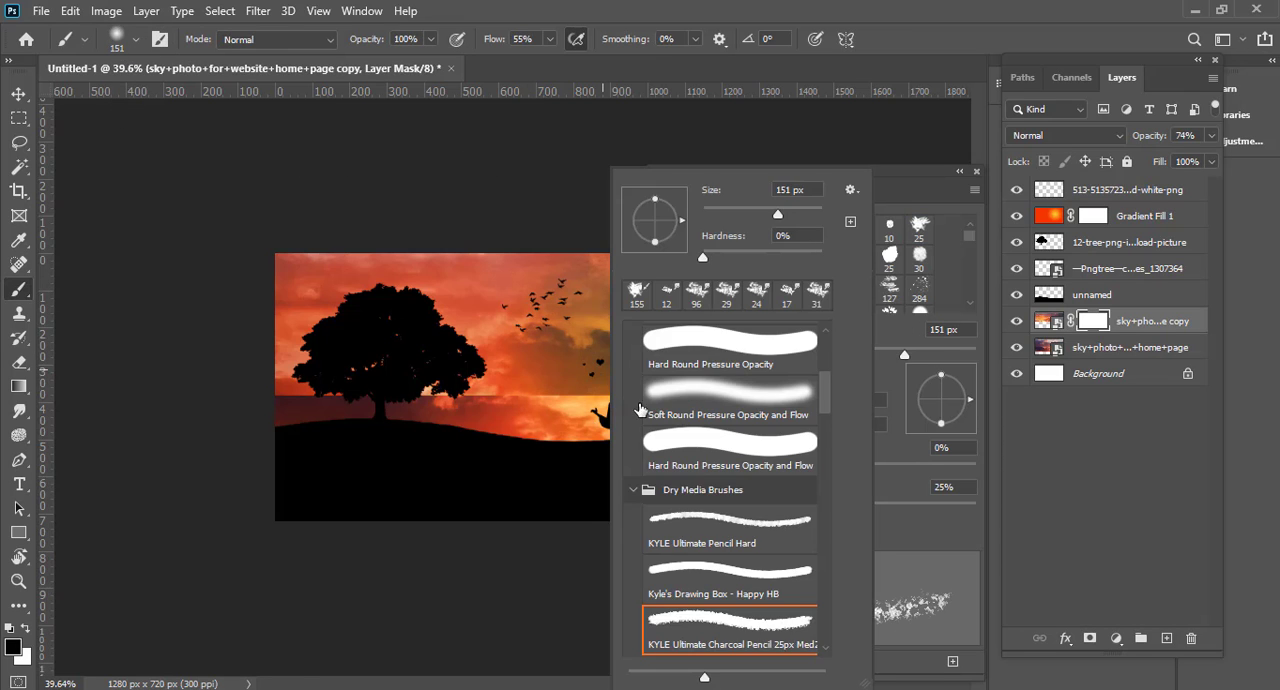
{"action": "left_click_drag", "start_coordinate": [520, 408], "coordinate": [556, 409]}
{"action": "left_click", "coordinate": [977, 173]}
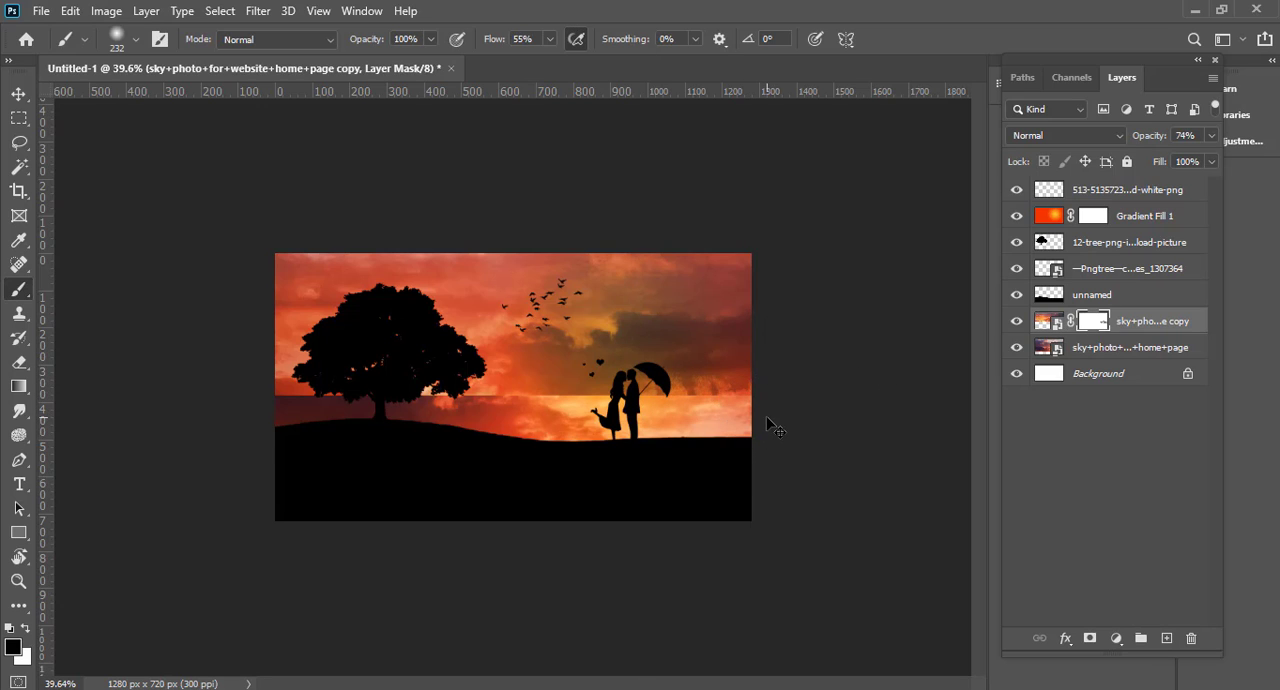
Step: Paint black on the sky copy's mask along its lower edge, from the couple to the canvas's right side
{"action": "mouse_move", "coordinate": [729, 407]}
{"action": "left_mouse_down"}
{"action": "mouse_move", "coordinate": [578, 401]}
{"action": "mouse_move", "coordinate": [779, 415]}
{"action": "left_mouse_up"}
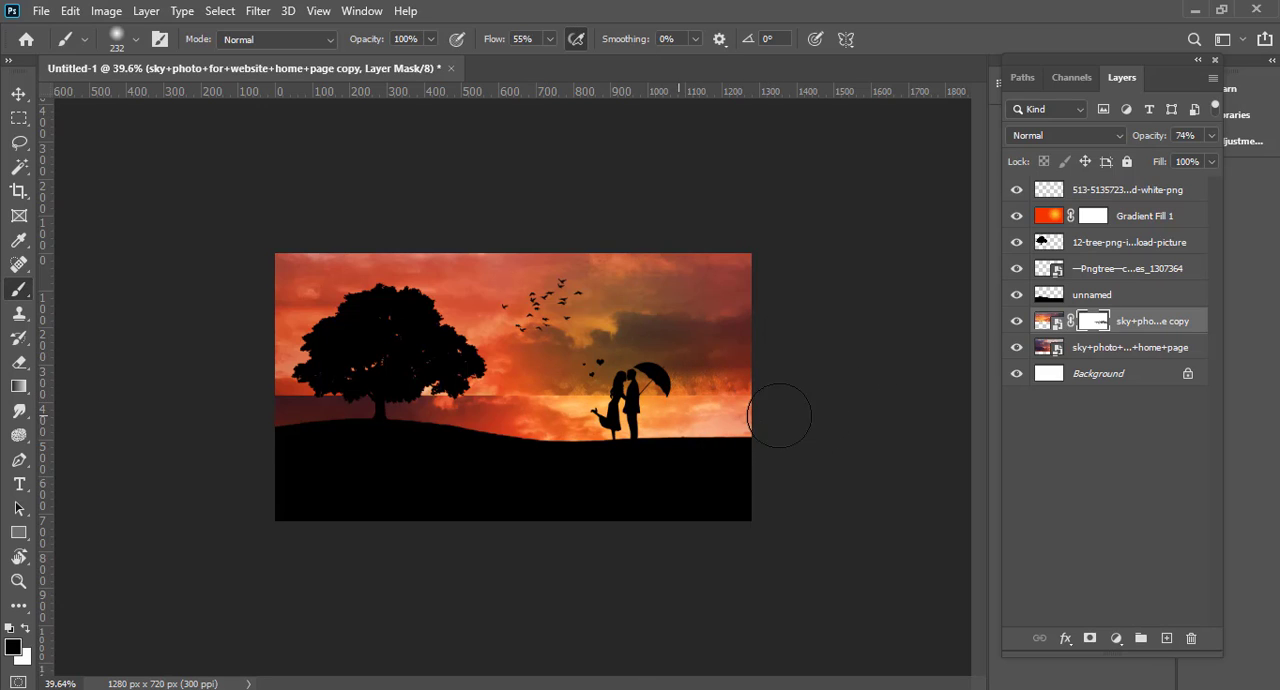
{"action": "scroll", "coordinate": [587, 405], "scroll_direction": "up", "scroll_amount": 5}
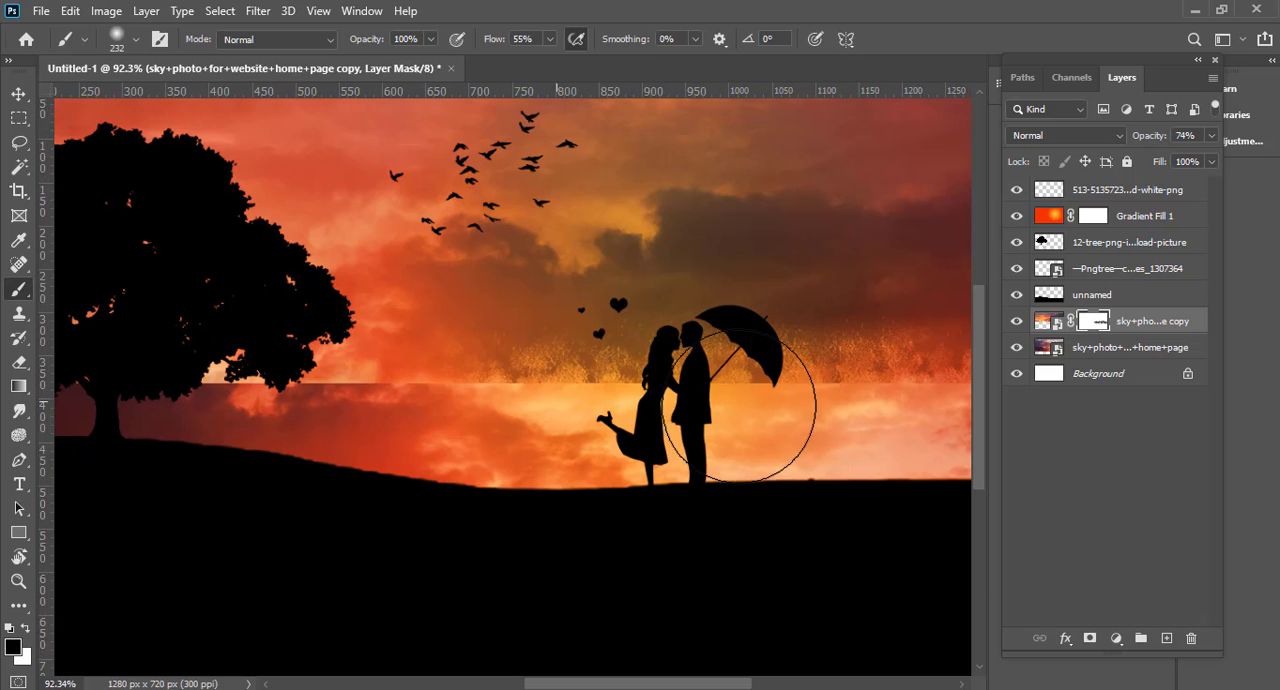
Step: Turn off Texture and Dual Brush for the soft round brush
{"action": "left_click", "coordinate": [128, 37]}
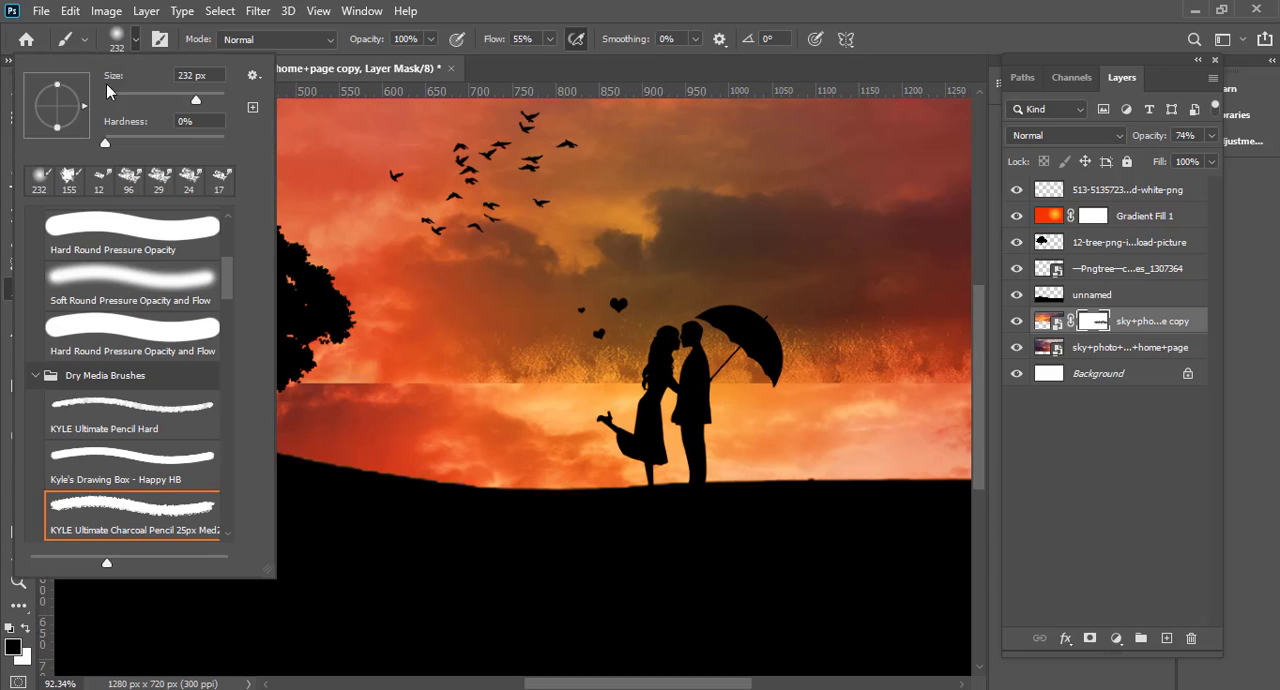
{"action": "left_click", "coordinate": [158, 40]}
{"action": "left_click", "coordinate": [667, 307]}
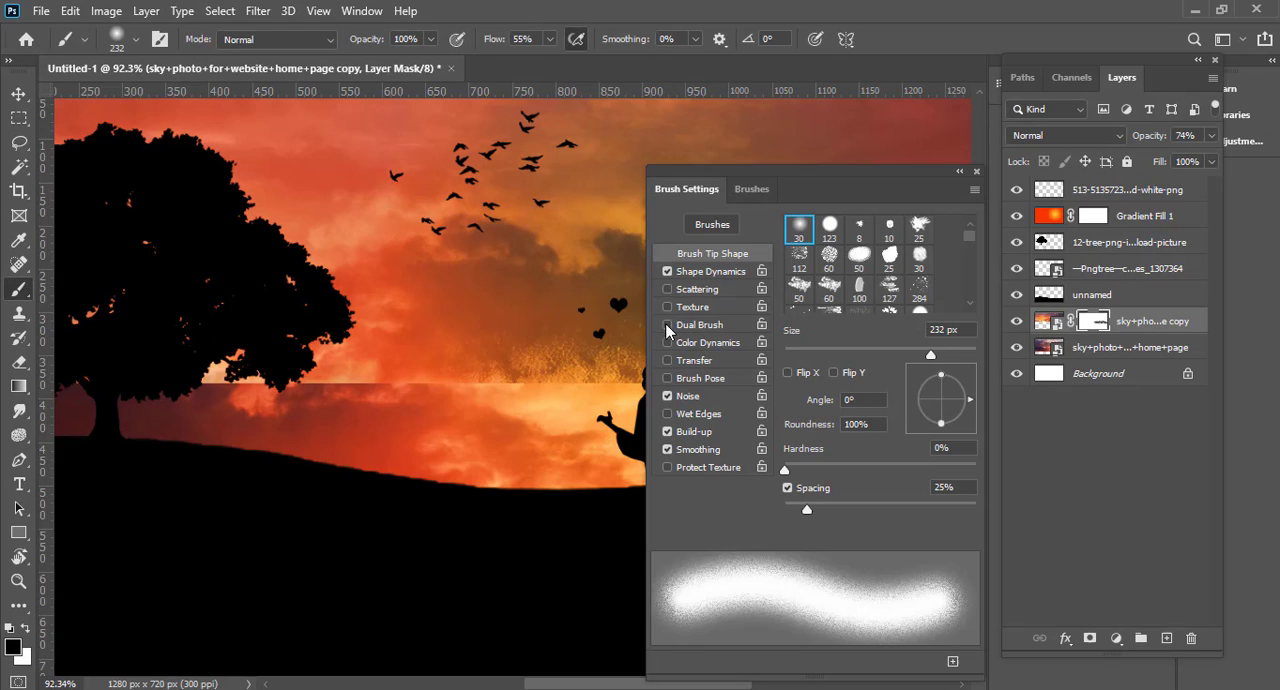
{"action": "scroll", "coordinate": [480, 390], "scroll_direction": "down", "scroll_amount": 1}
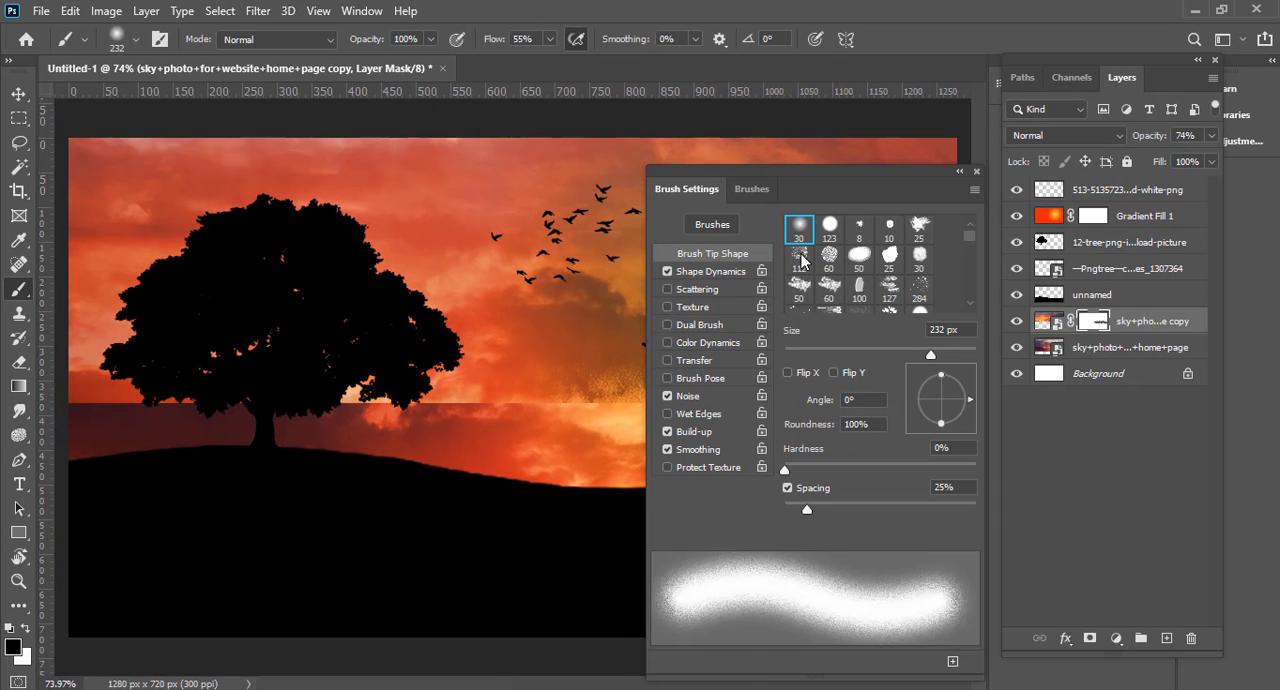
Step: Extend the black painting on the sky copy's mask from the couple past the tree to hide its remaining lower edge
{"action": "left_click", "coordinate": [977, 173]}
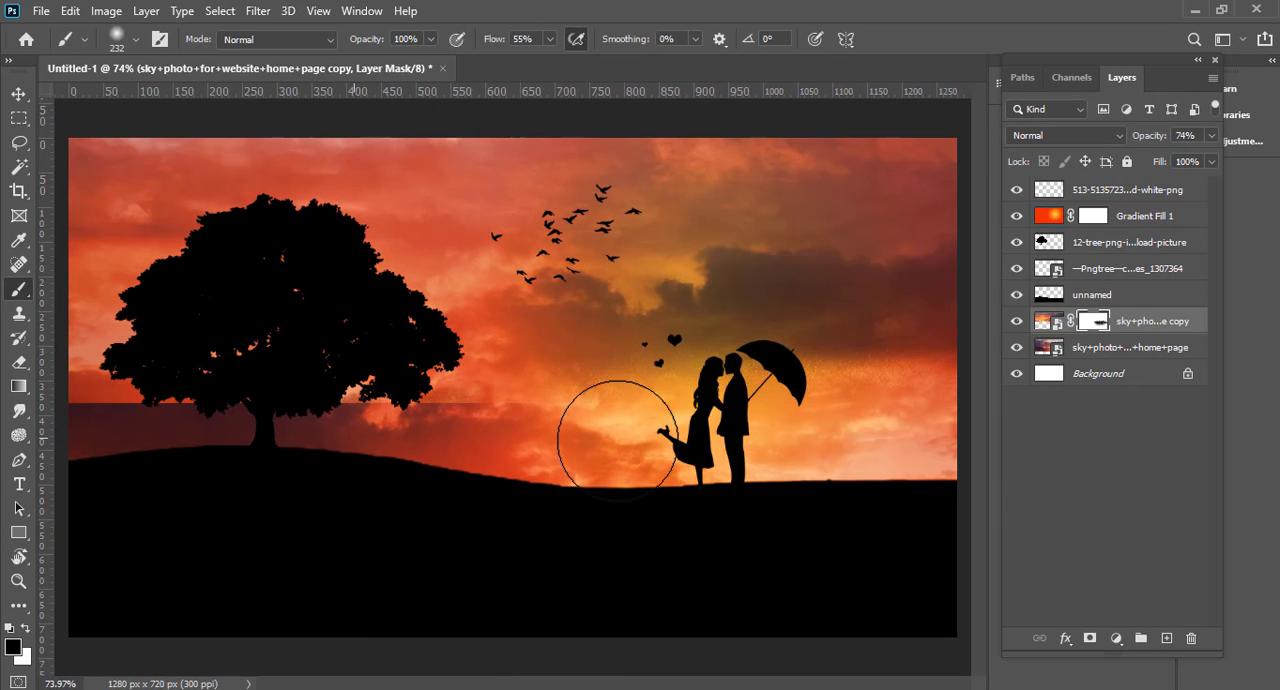
{"action": "scroll", "coordinate": [486, 464], "scroll_direction": "down", "scroll_amount": 1}
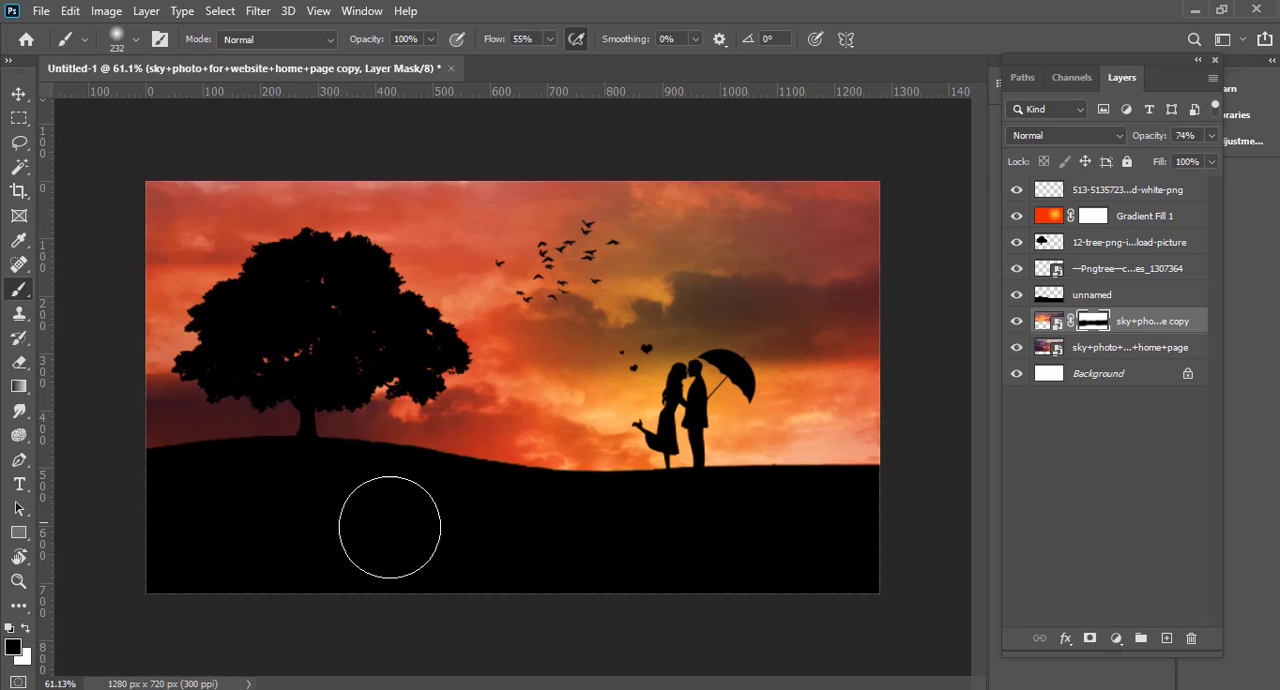
{"action": "scroll", "coordinate": [389, 527], "scroll_direction": "down", "scroll_amount": 1}
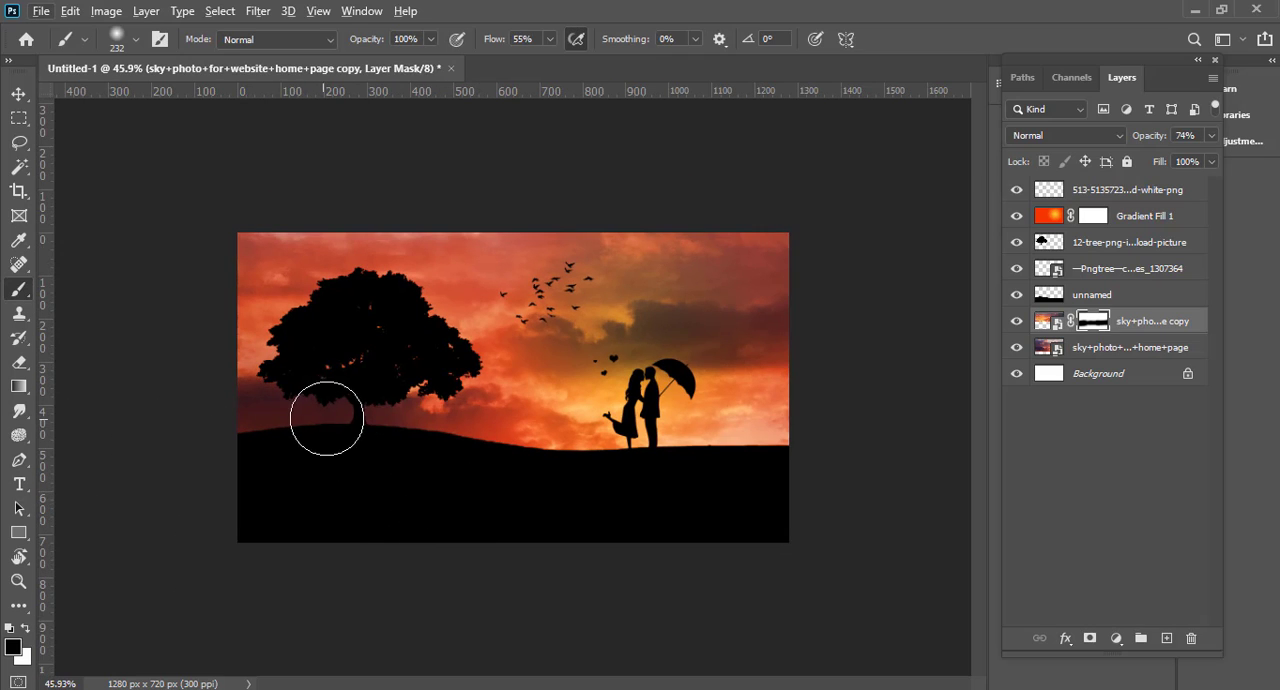
{"action": "scroll", "coordinate": [806, 460], "scroll_direction": "up", "scroll_amount": 1}
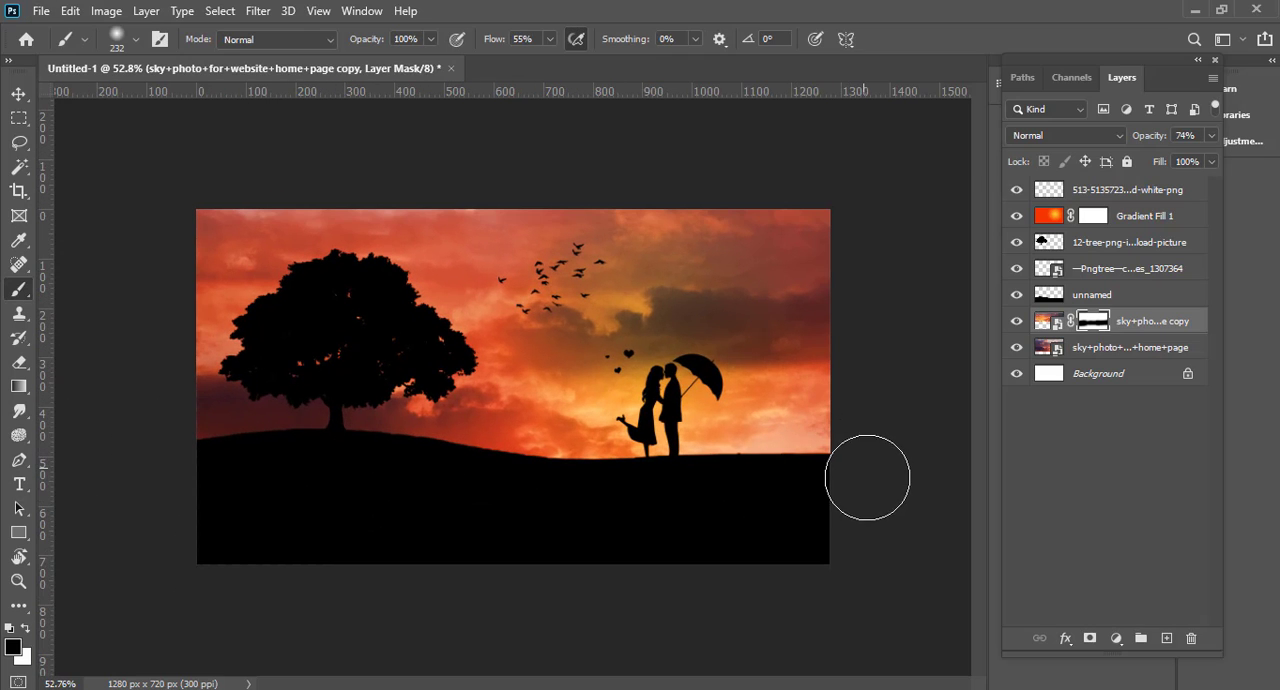
Step: Create a new empty layer directly above the masked sky copy
{"action": "left_click", "coordinate": [1097, 249]}
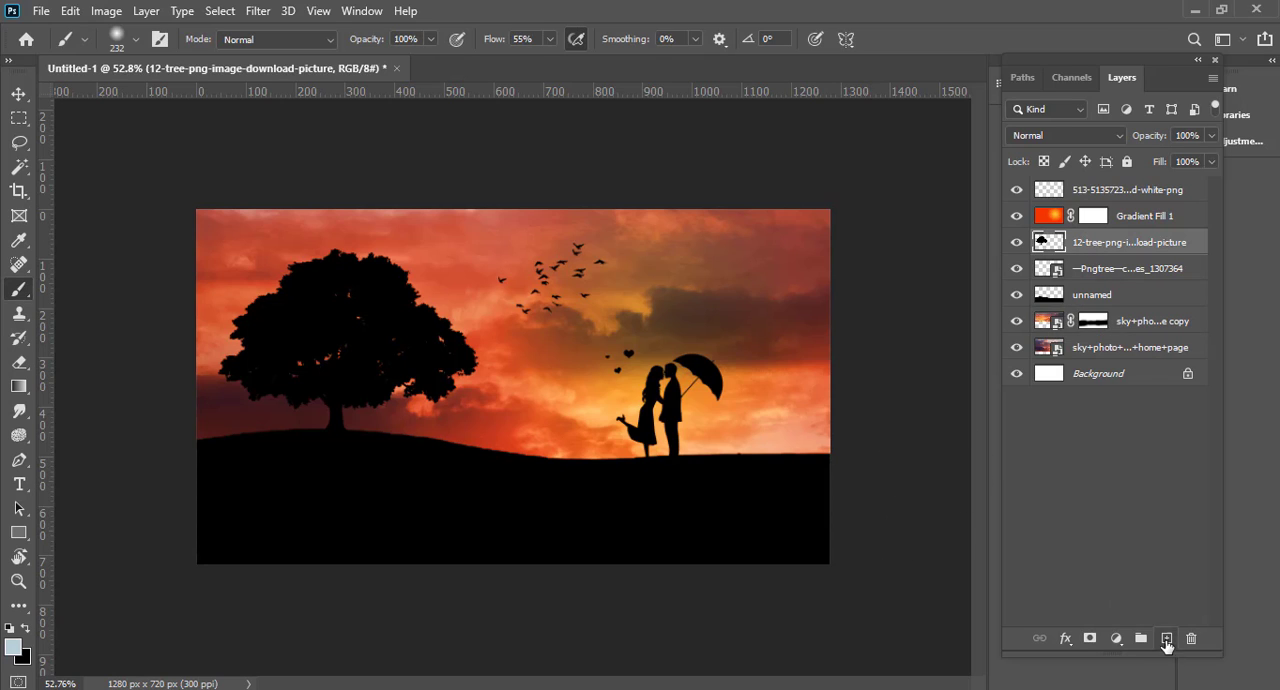
{"action": "left_click", "coordinate": [1148, 321]}
{"action": "left_click", "coordinate": [1166, 638]}
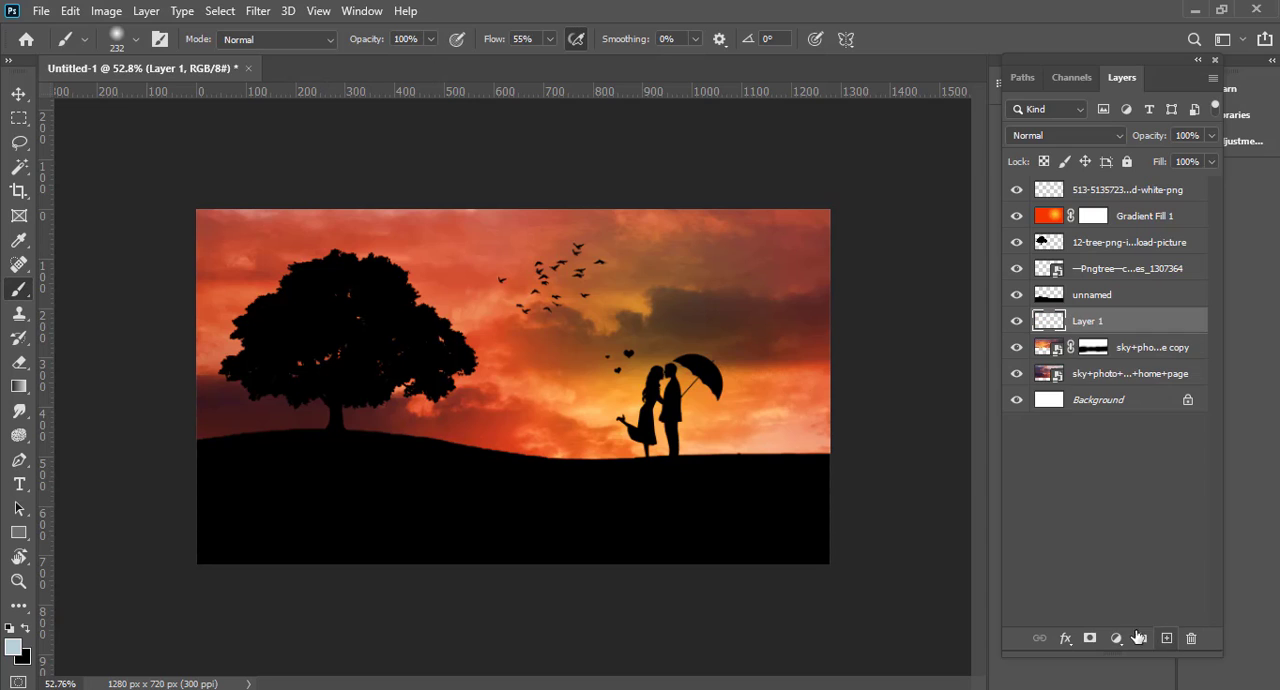
Step: Paint a soft yellow (#f9f000) glow behind the couple on the new layer with the brush enlarged to 554 px
{"action": "left_click_drag", "start_coordinate": [659, 421], "coordinate": [700, 421]}
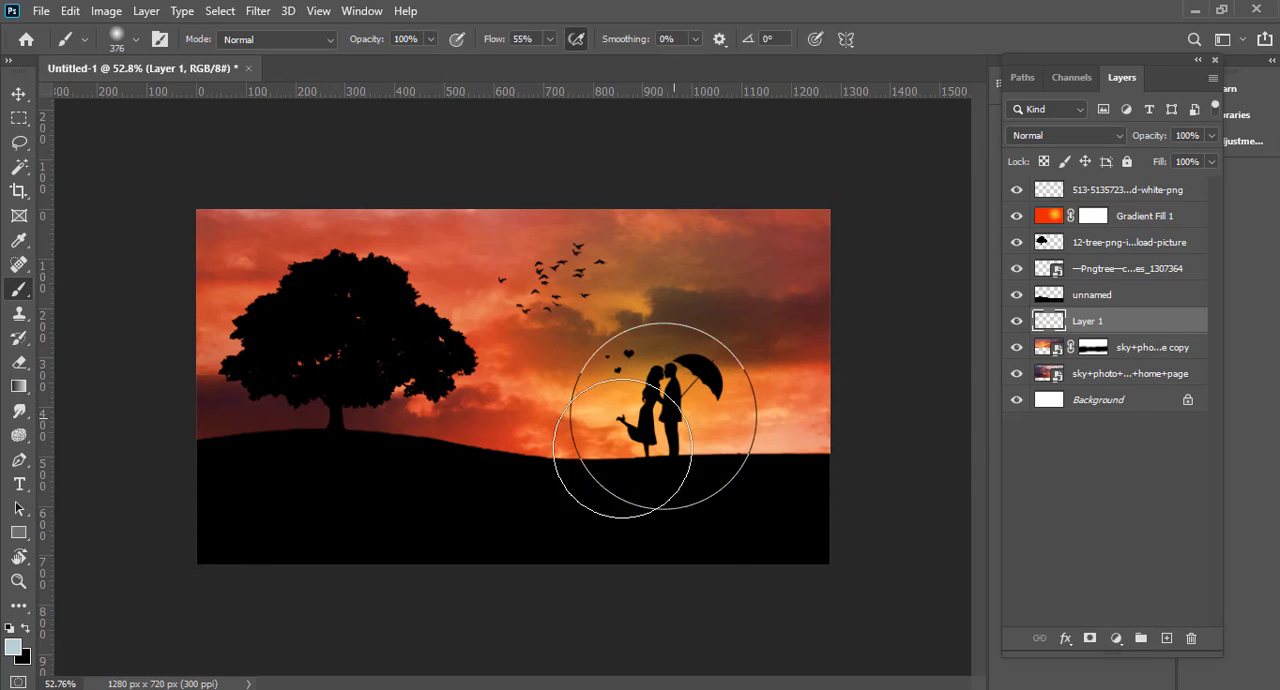
{"action": "left_click", "coordinate": [14, 647]}
{"action": "left_click_drag", "start_coordinate": [966, 526], "coordinate": [974, 518]}
{"action": "left_click", "coordinate": [947, 323]}
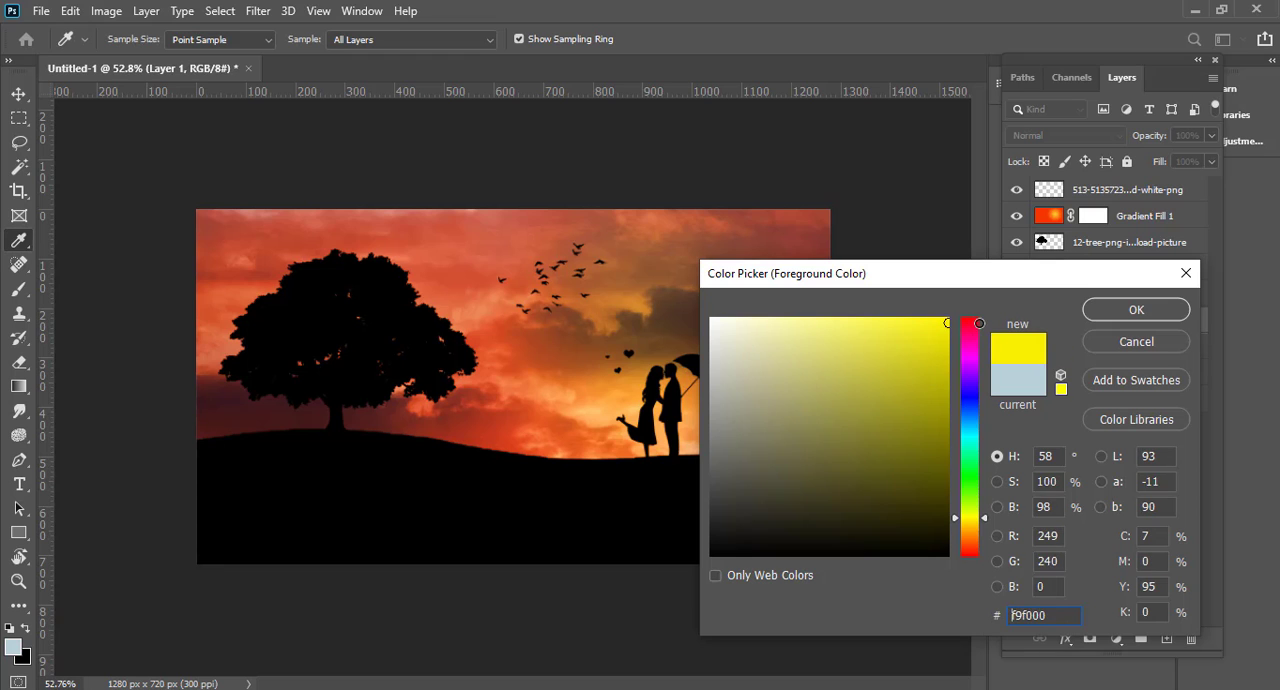
{"action": "left_click", "coordinate": [1157, 320]}
{"action": "mouse_move", "coordinate": [646, 463]}
{"action": "left_mouse_down"}
{"action": "mouse_move", "coordinate": [714, 463]}
{"action": "mouse_move", "coordinate": [694, 457]}
{"action": "left_mouse_up"}
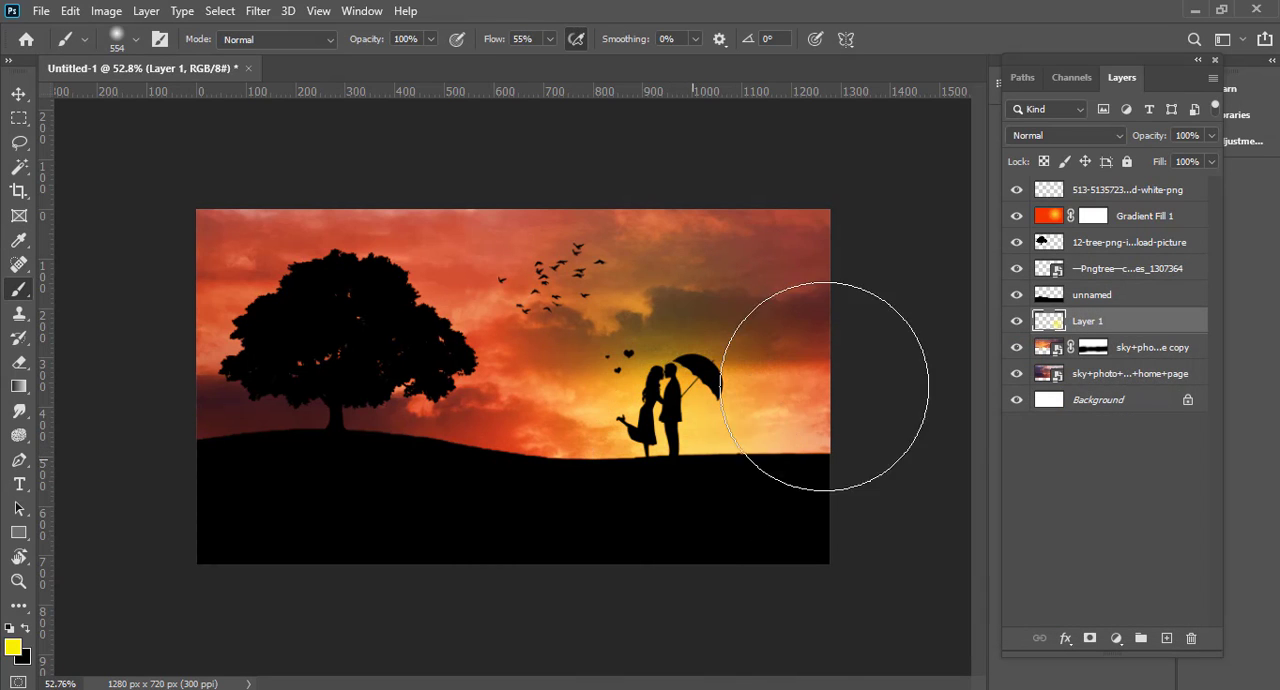
Step: Set the yellow glow layer's blend mode to Overlay and shift the glow with Free Transform around the couple
{"action": "left_click", "coordinate": [1065, 136]}
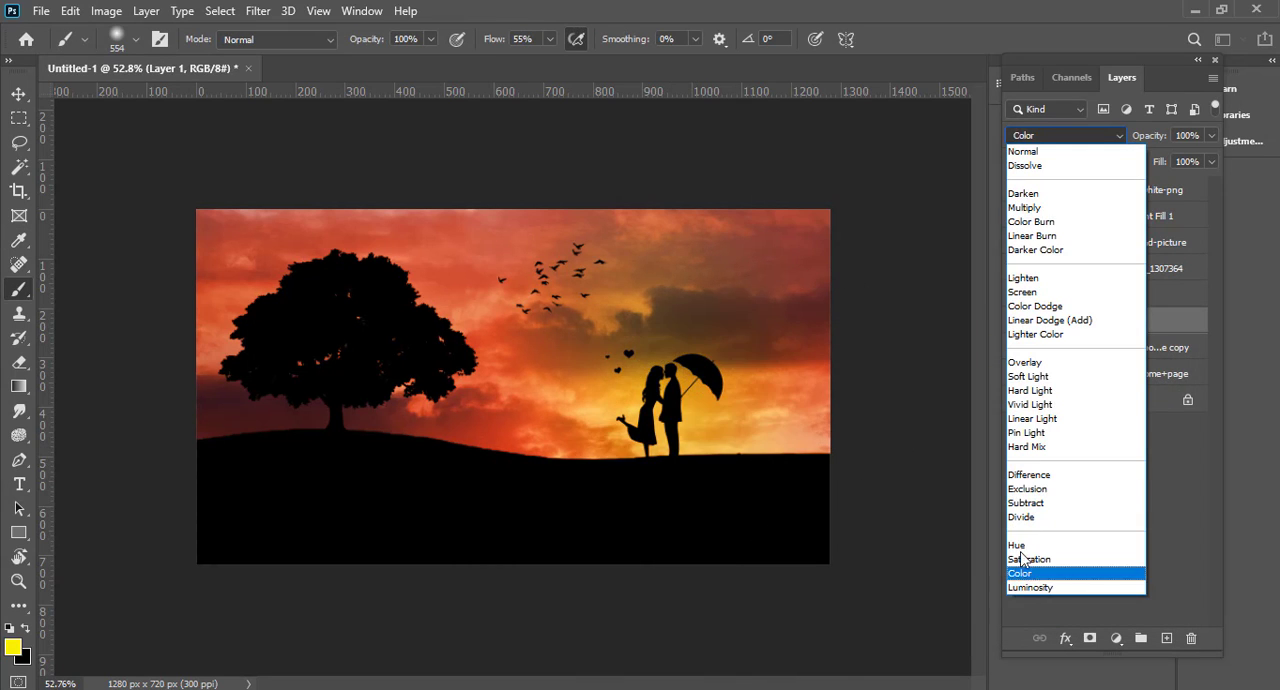
{"action": "left_click", "coordinate": [1027, 362]}
{"action": "left_click", "coordinate": [19, 93]}
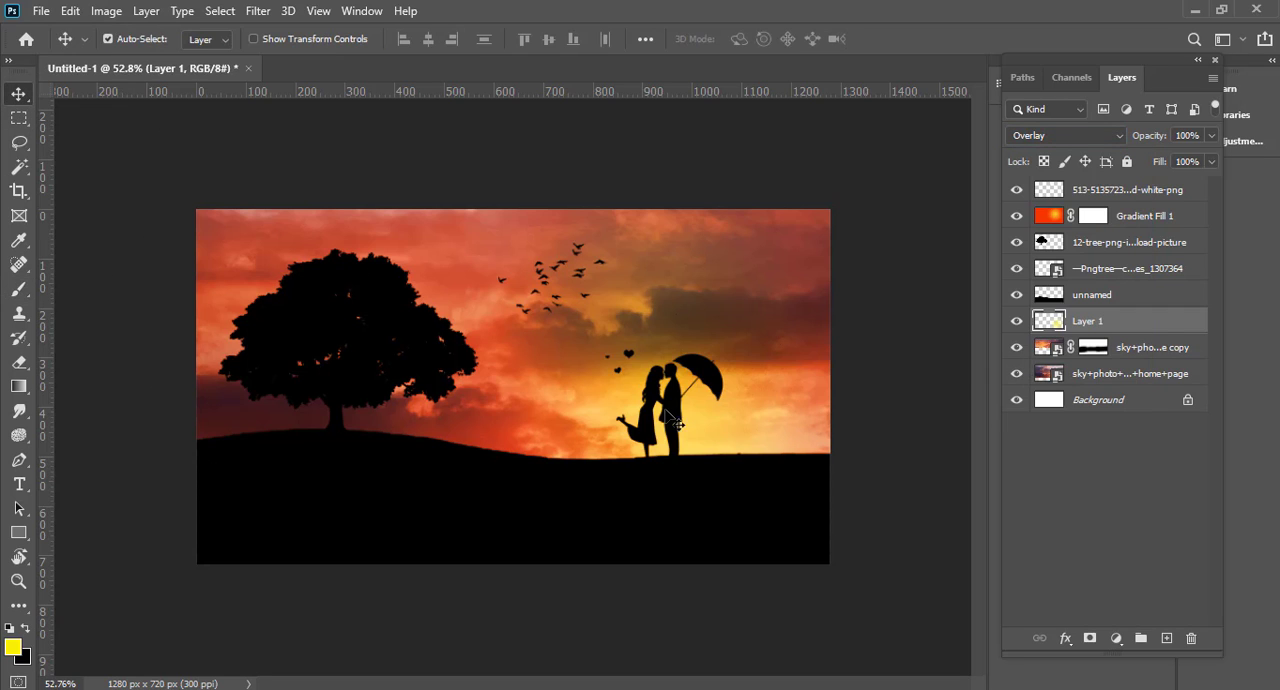
{"action": "key", "text": "ctrl+t"}
{"action": "left_click_drag", "start_coordinate": [723, 468], "coordinate": [698, 456]}
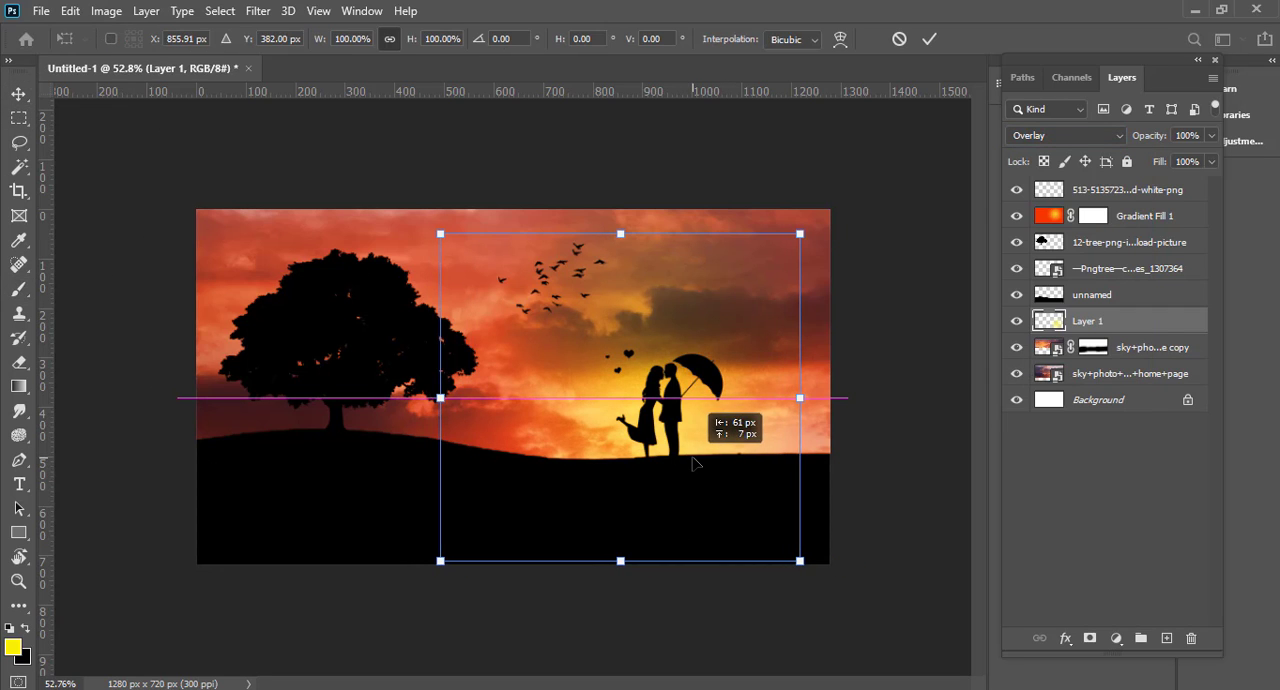
{"action": "left_click_drag", "start_coordinate": [793, 394], "coordinate": [790, 400]}
{"action": "key", "text": "Return"}
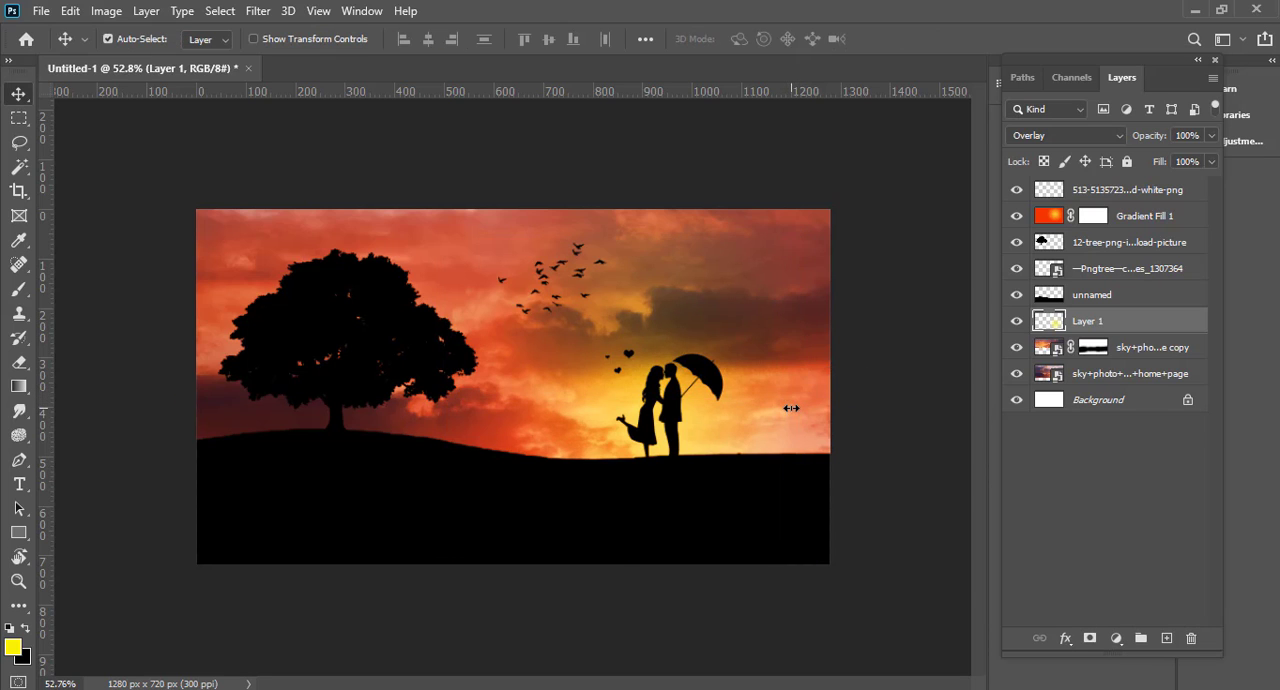
Step: Add a new empty layer above the birds layer at the top of the layer stack
{"action": "scroll", "coordinate": [653, 432], "scroll_direction": "down", "scroll_amount": 3}
{"action": "scroll", "coordinate": [747, 458], "scroll_direction": "up", "scroll_amount": 2}
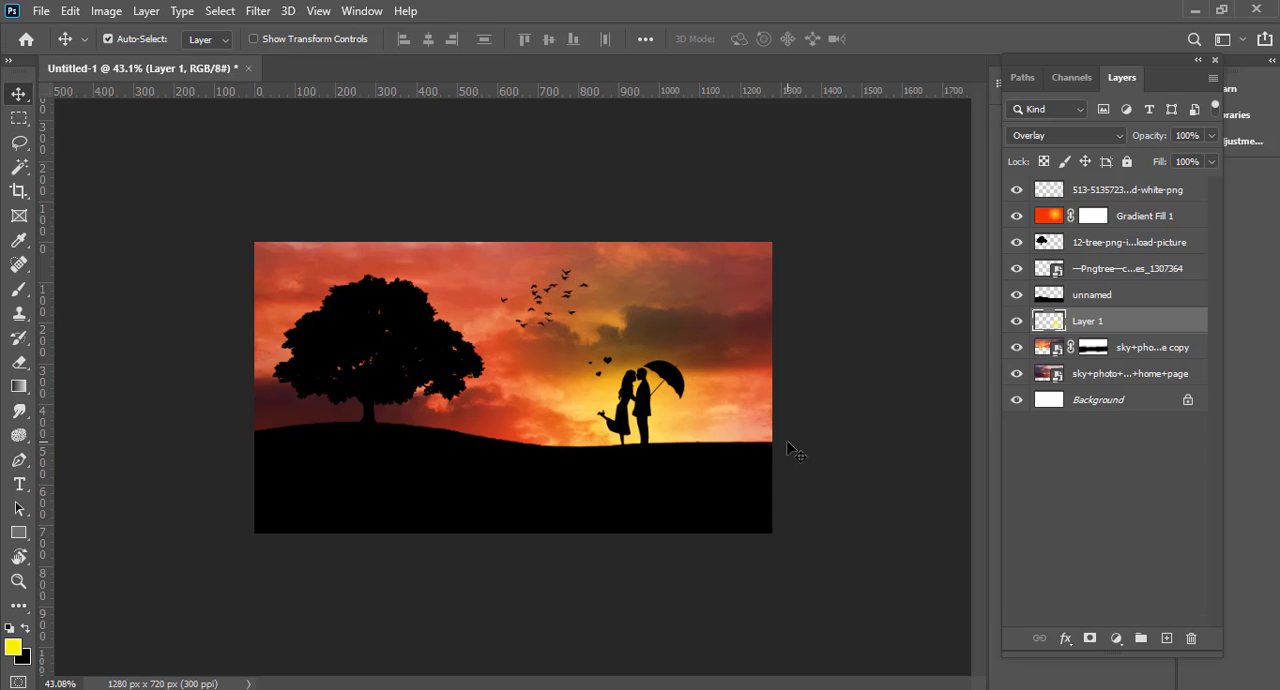
{"action": "left_click_drag", "start_coordinate": [710, 454], "coordinate": [678, 456]}
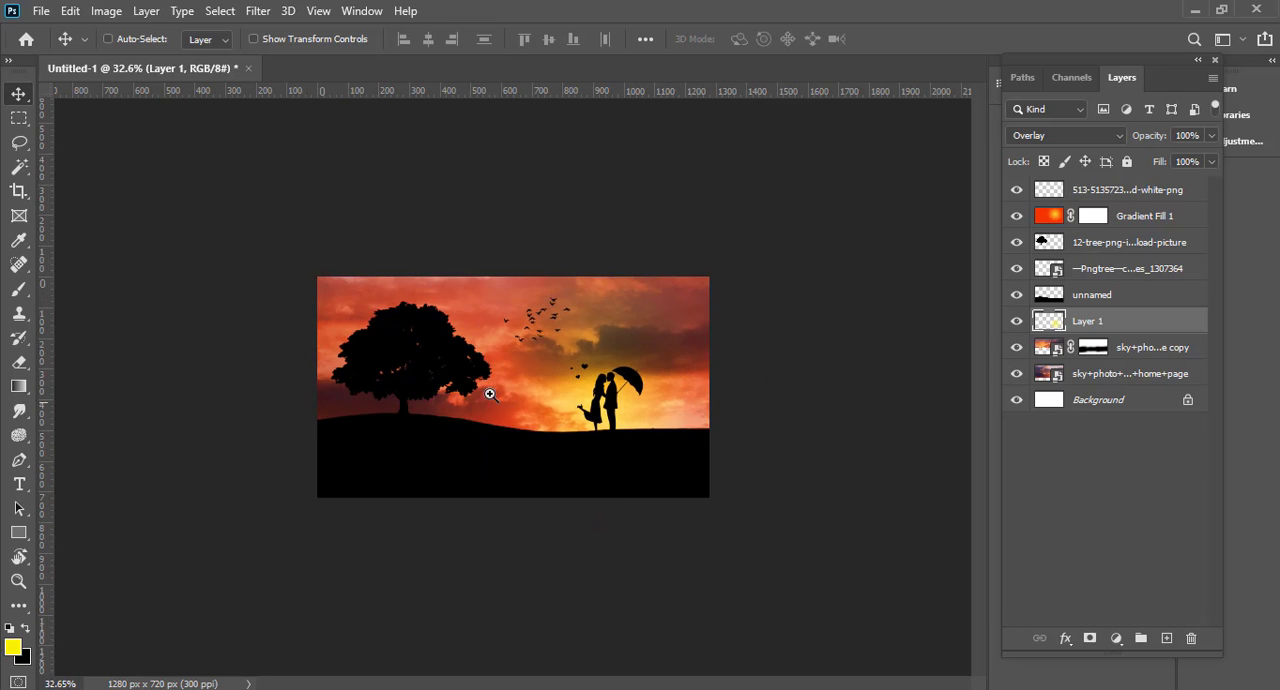
{"action": "left_click_drag", "start_coordinate": [484, 384], "coordinate": [535, 369]}
{"action": "scroll", "coordinate": [694, 474], "scroll_direction": "down", "scroll_amount": 1}
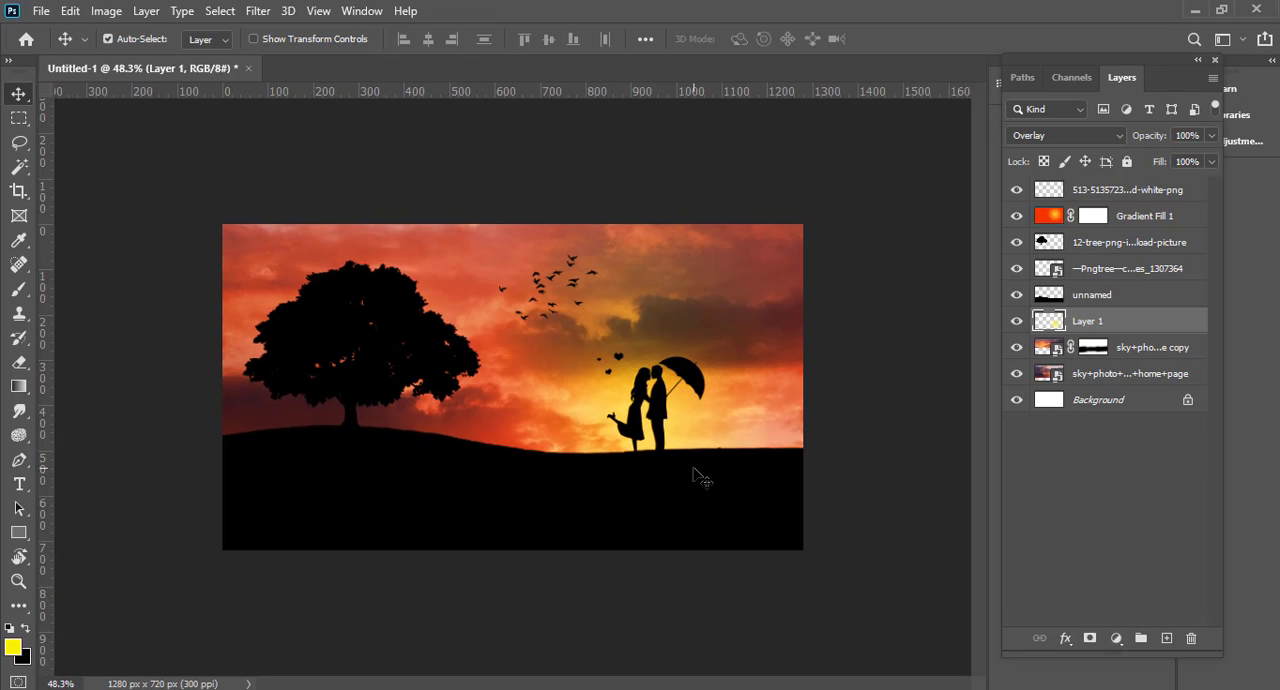
{"action": "left_click", "coordinate": [1124, 191]}
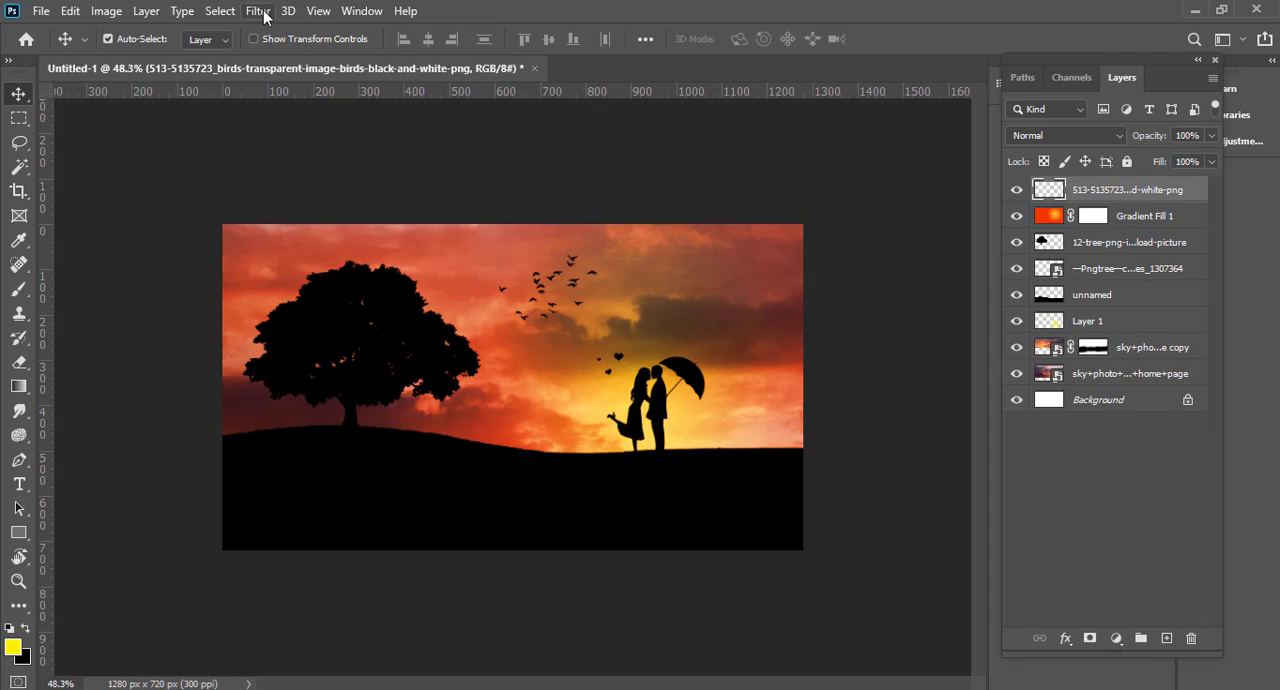
{"action": "left_click", "coordinate": [1166, 638]}
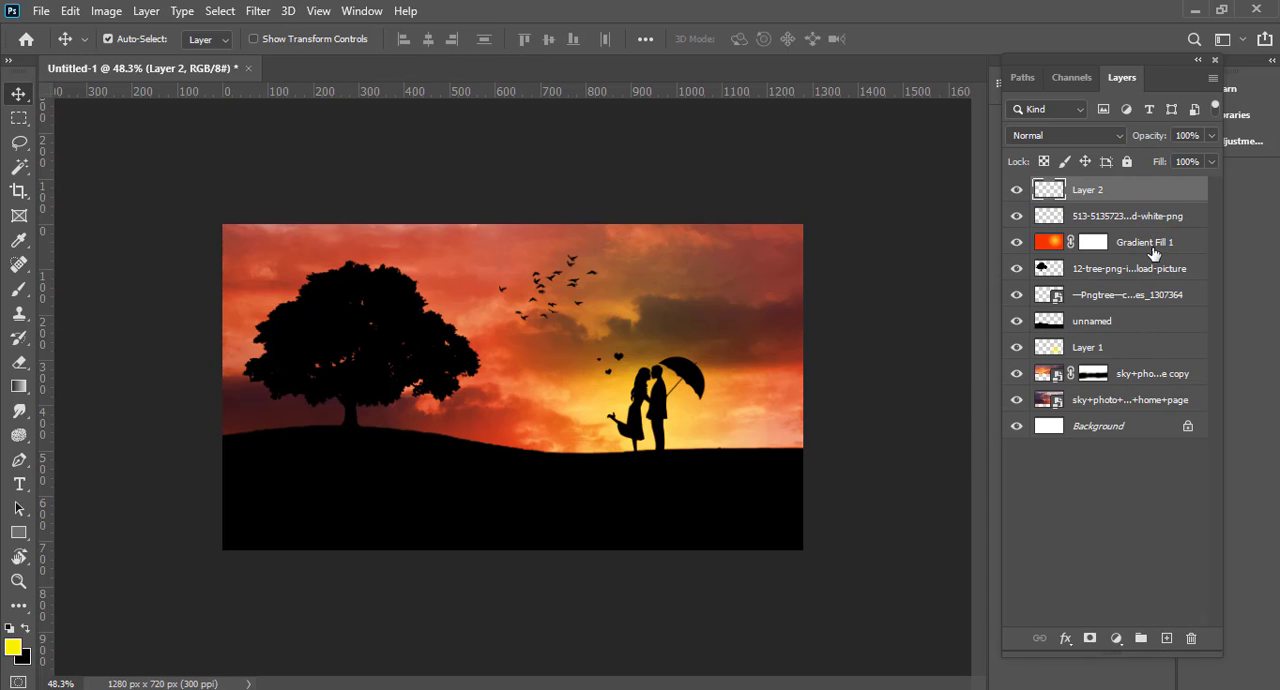
Step: Try to apply the Motion Blur filter to the empty top layer
{"action": "left_click", "coordinate": [257, 12]}
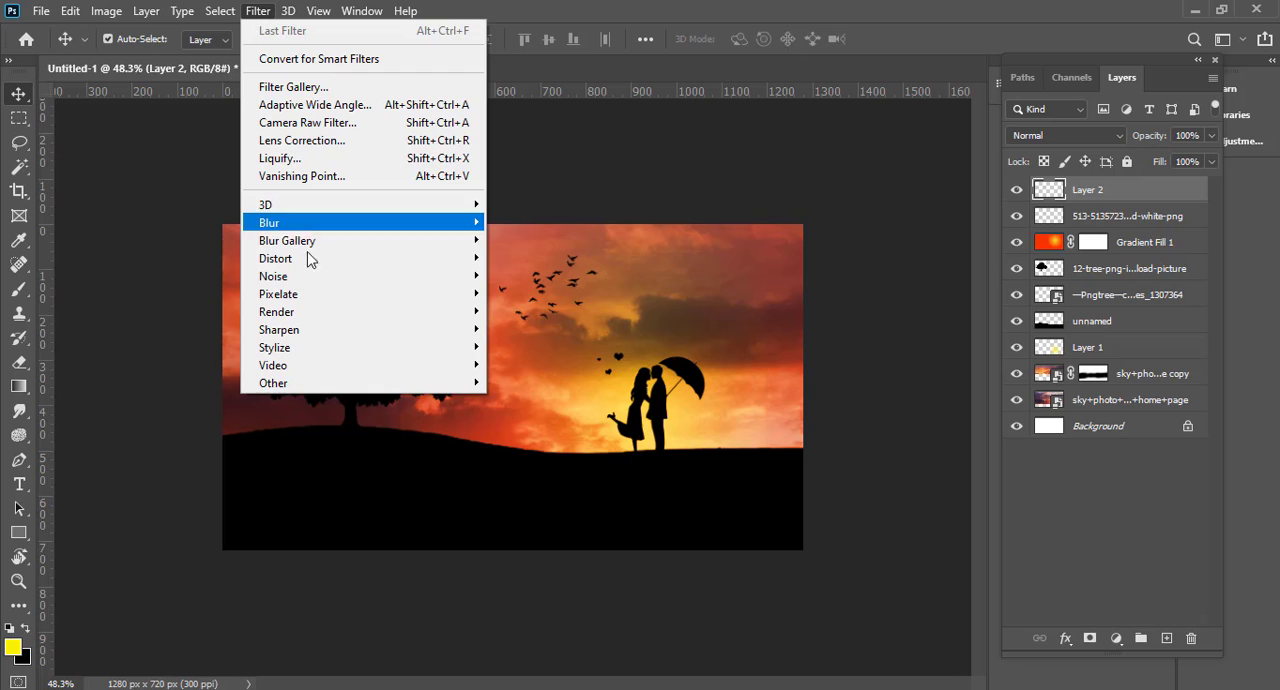
{"action": "mouse_move", "coordinate": [340, 224]}
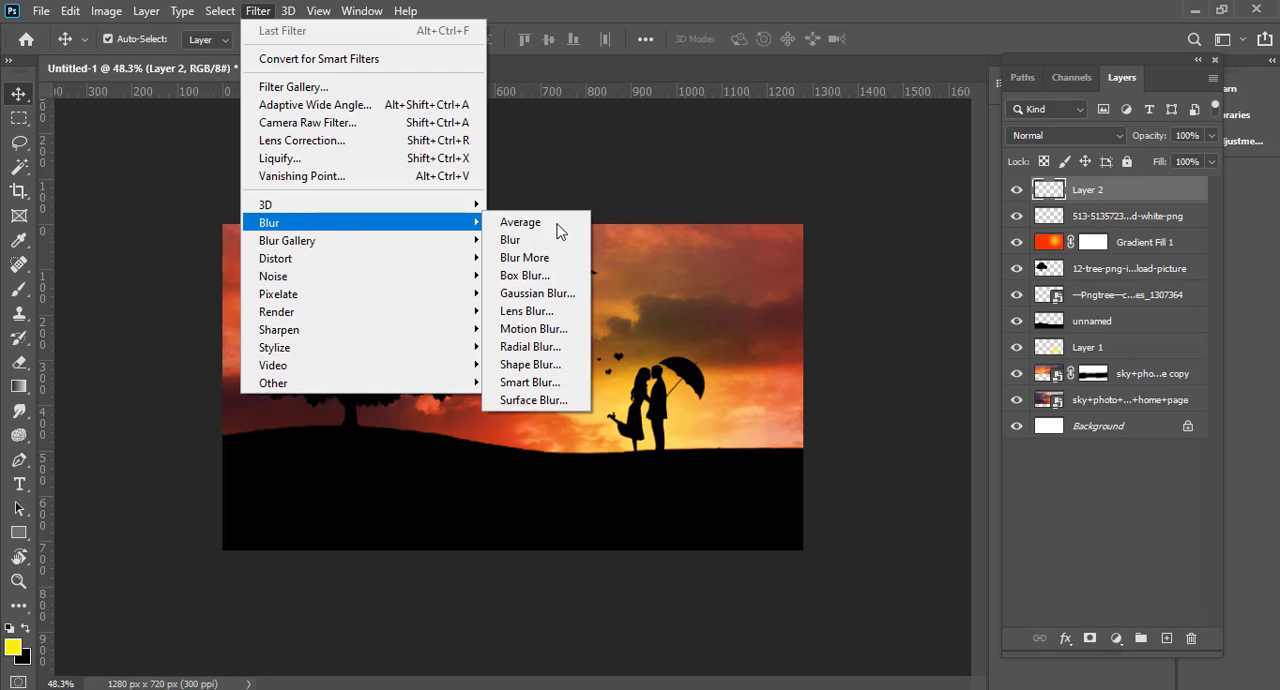
{"action": "left_click", "coordinate": [579, 330]}
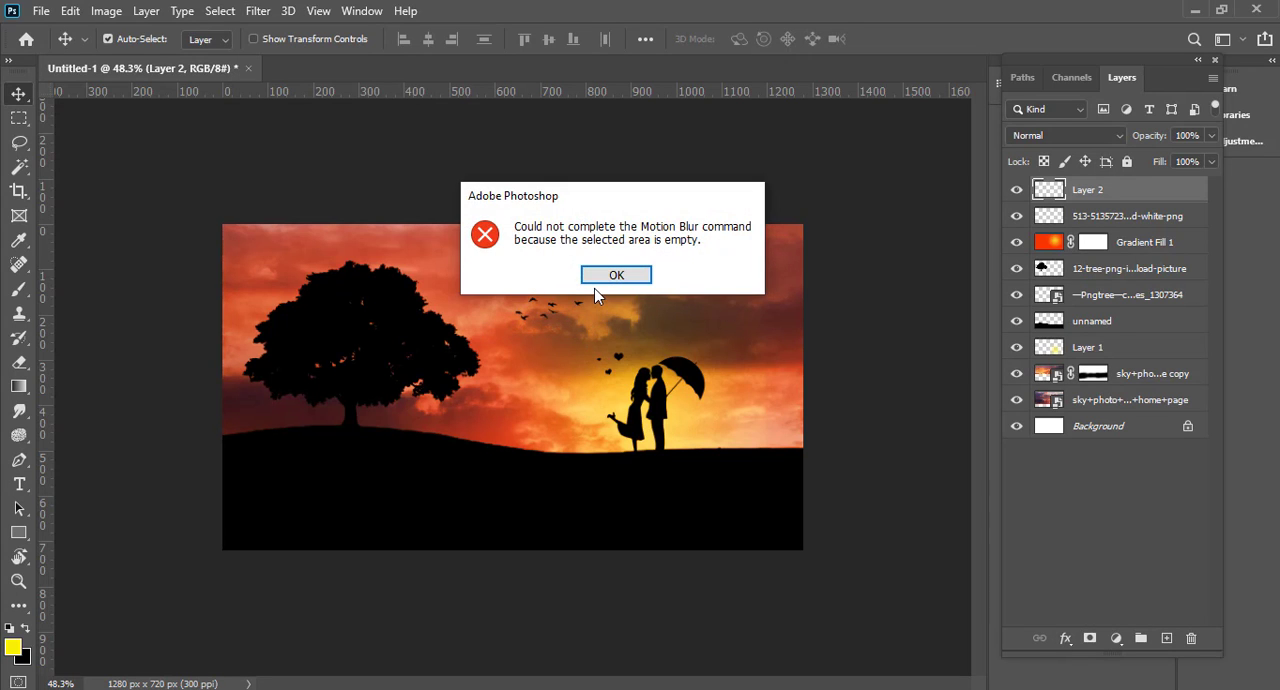
{"action": "key", "text": "Return"}
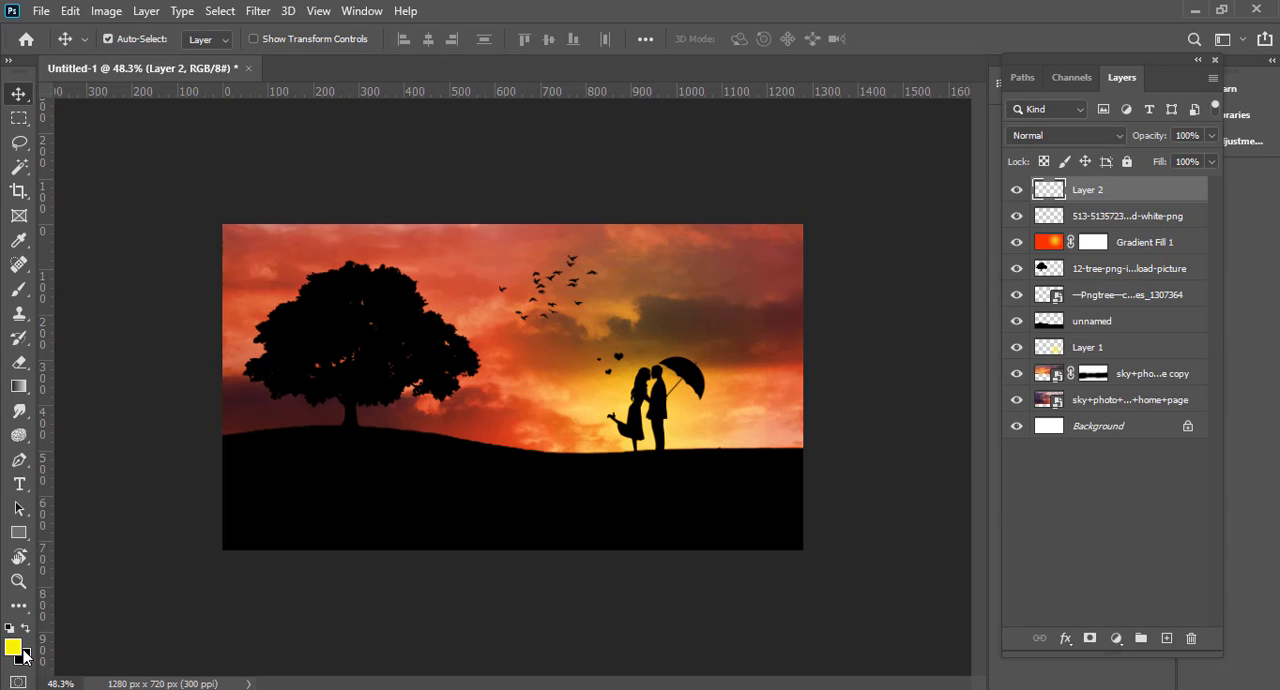
Step: Set the foreground color to light gray #d3d3d3 and fill the new top layer with it
{"action": "left_click", "coordinate": [14, 648]}
{"action": "left_click_drag", "start_coordinate": [720, 414], "coordinate": [710, 358]}
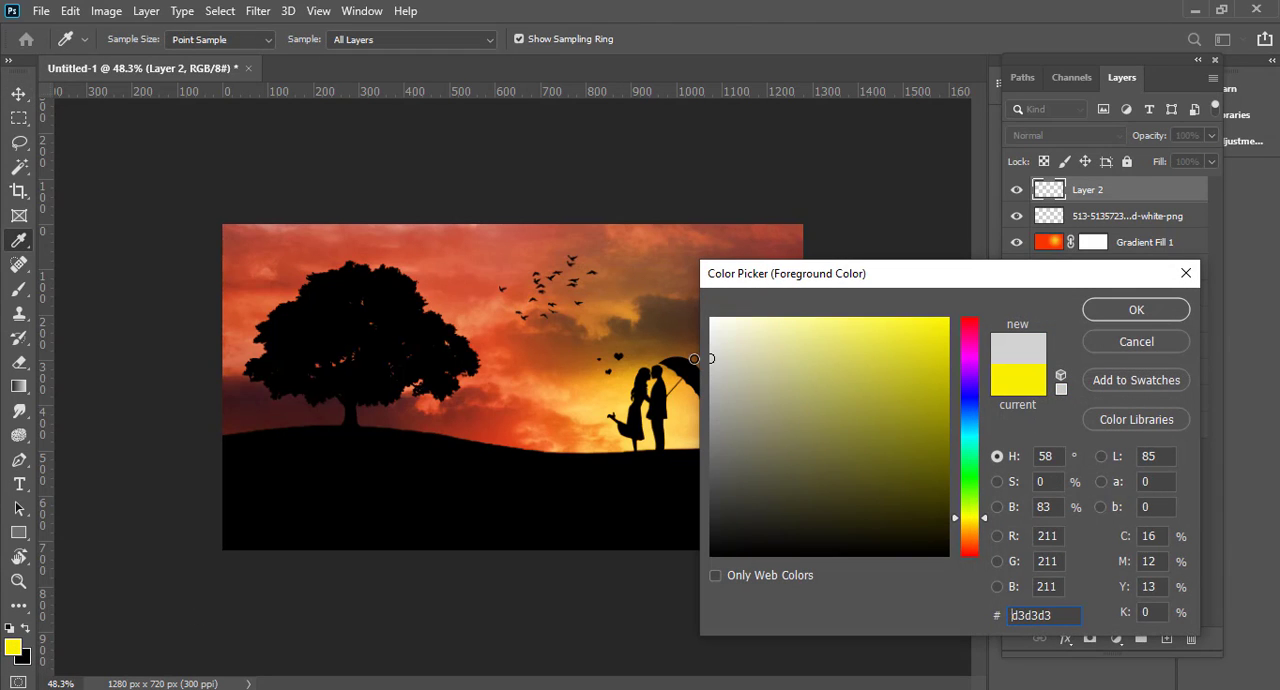
{"action": "left_click", "coordinate": [1099, 308]}
{"action": "key", "text": "v"}
{"action": "key", "text": "alt+BackSpace"}
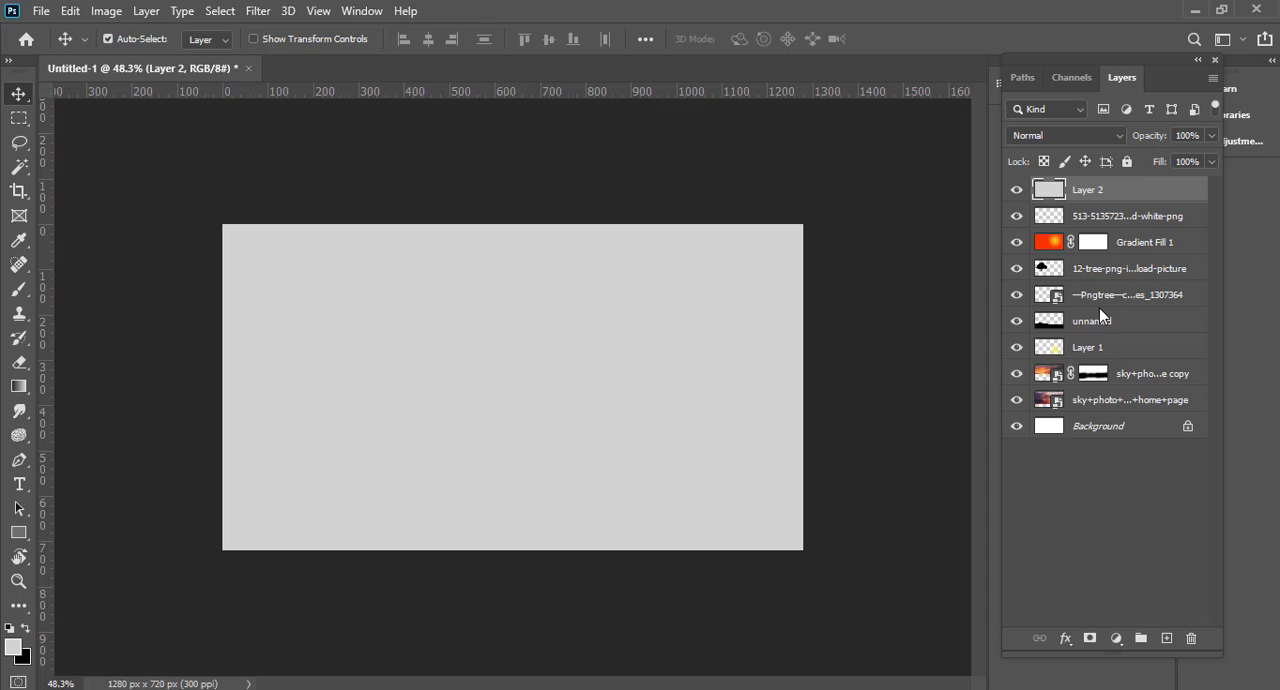
Step: Apply Motion Blur to the gray layer with a 90° angle and a distance of 124 pixels
{"action": "left_click", "coordinate": [262, 10]}
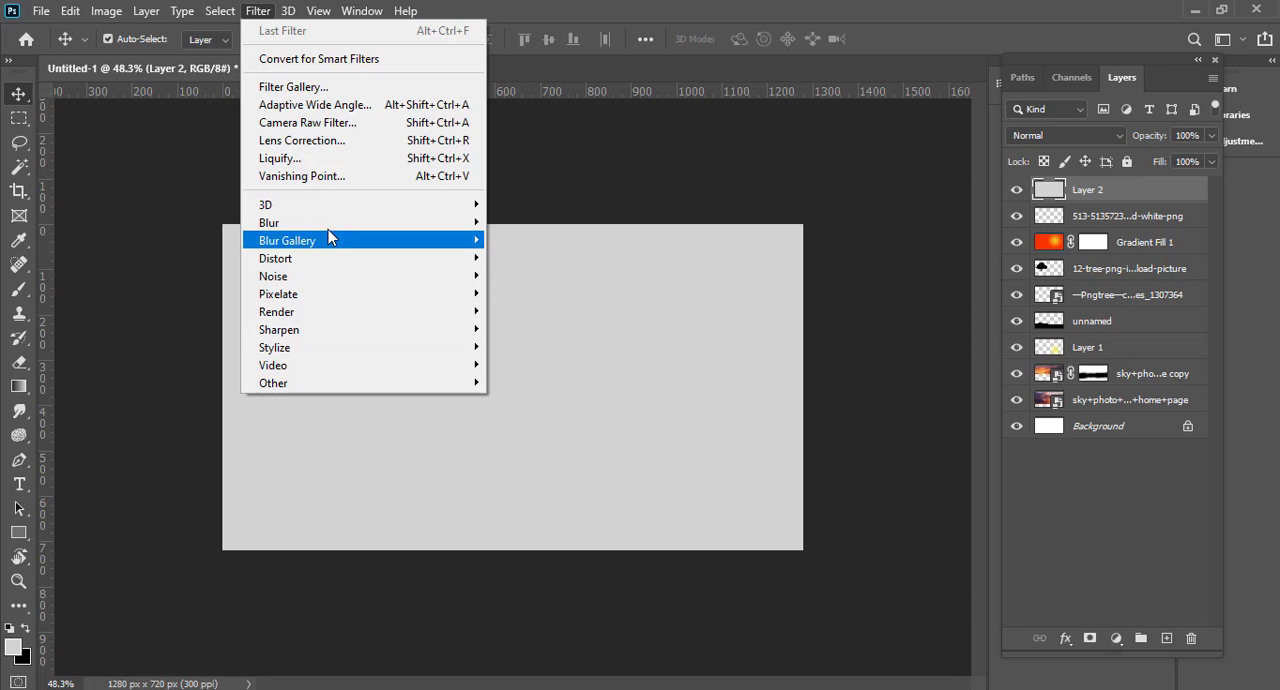
{"action": "mouse_move", "coordinate": [460, 222]}
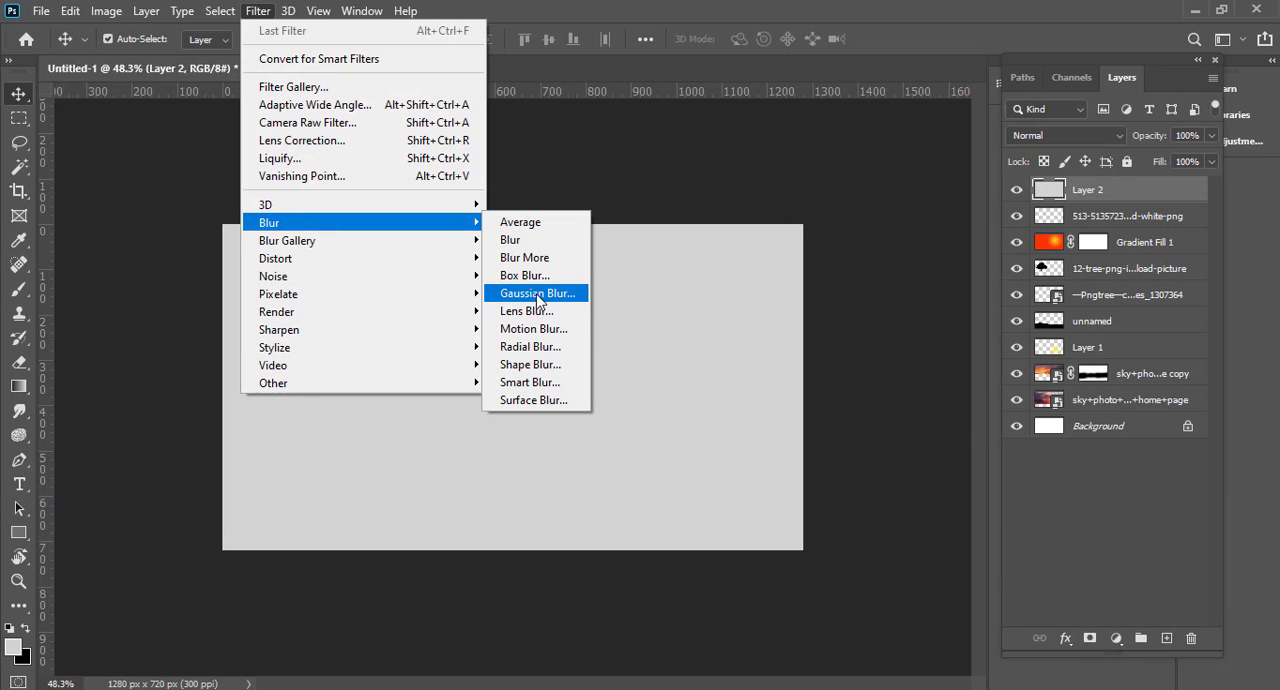
{"action": "left_click", "coordinate": [531, 329]}
{"action": "left_click_drag", "start_coordinate": [567, 414], "coordinate": [658, 376]}
{"action": "left_click_drag", "start_coordinate": [624, 91], "coordinate": [807, 102]}
{"action": "left_click_drag", "start_coordinate": [778, 436], "coordinate": [753, 437]}
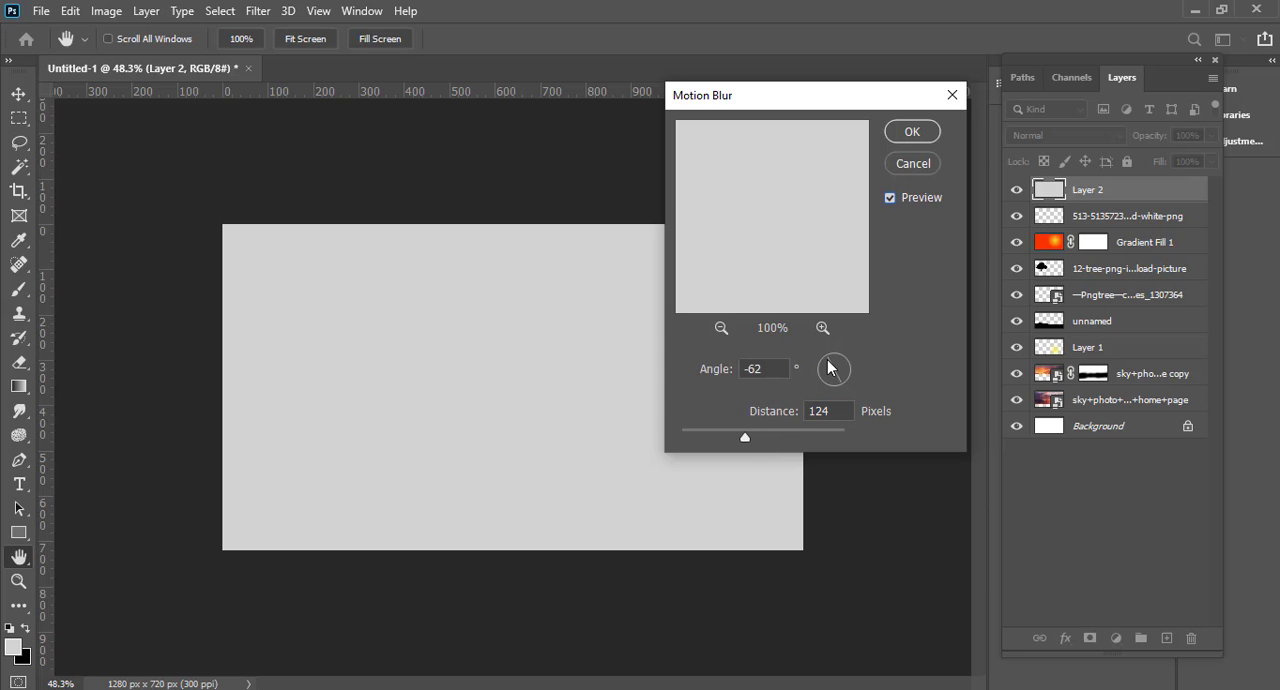
{"action": "left_click_drag", "start_coordinate": [829, 364], "coordinate": [837, 358]}
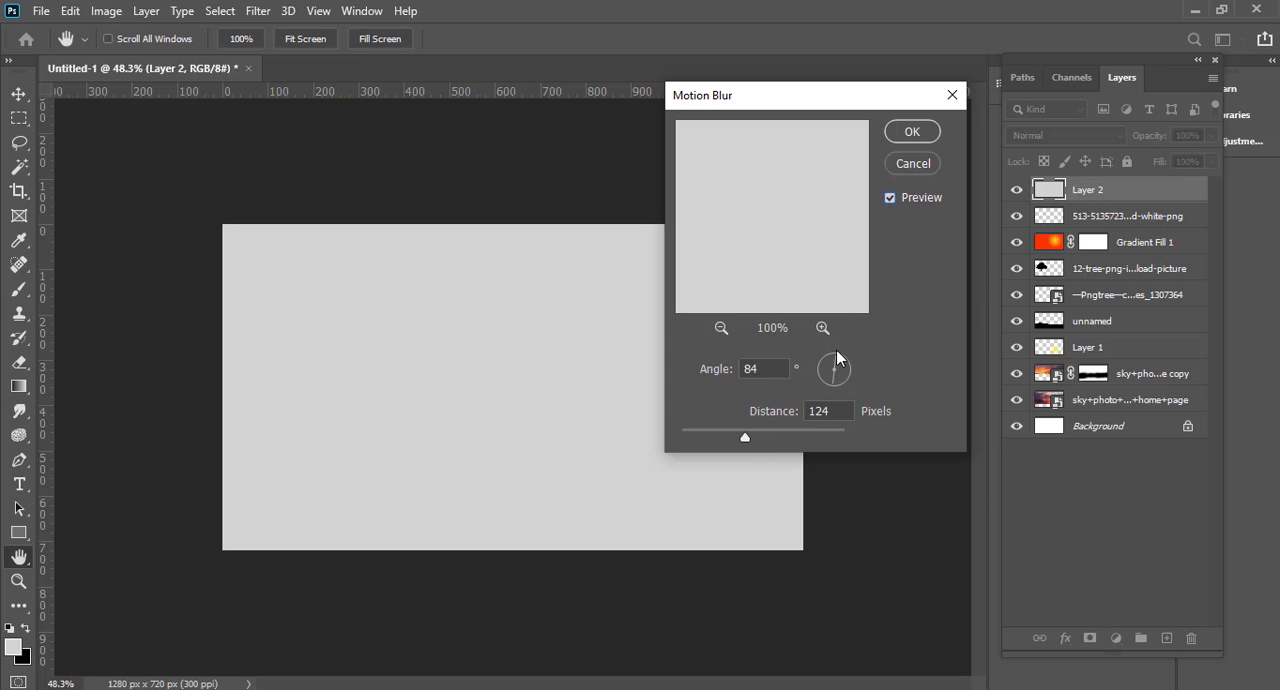
{"action": "left_click", "coordinate": [906, 131]}
Step: Add noise to the gray layer and turn it into vertical streaks with Motion Blur at 90° and 124 pixels
{"action": "left_click", "coordinate": [1016, 190]}
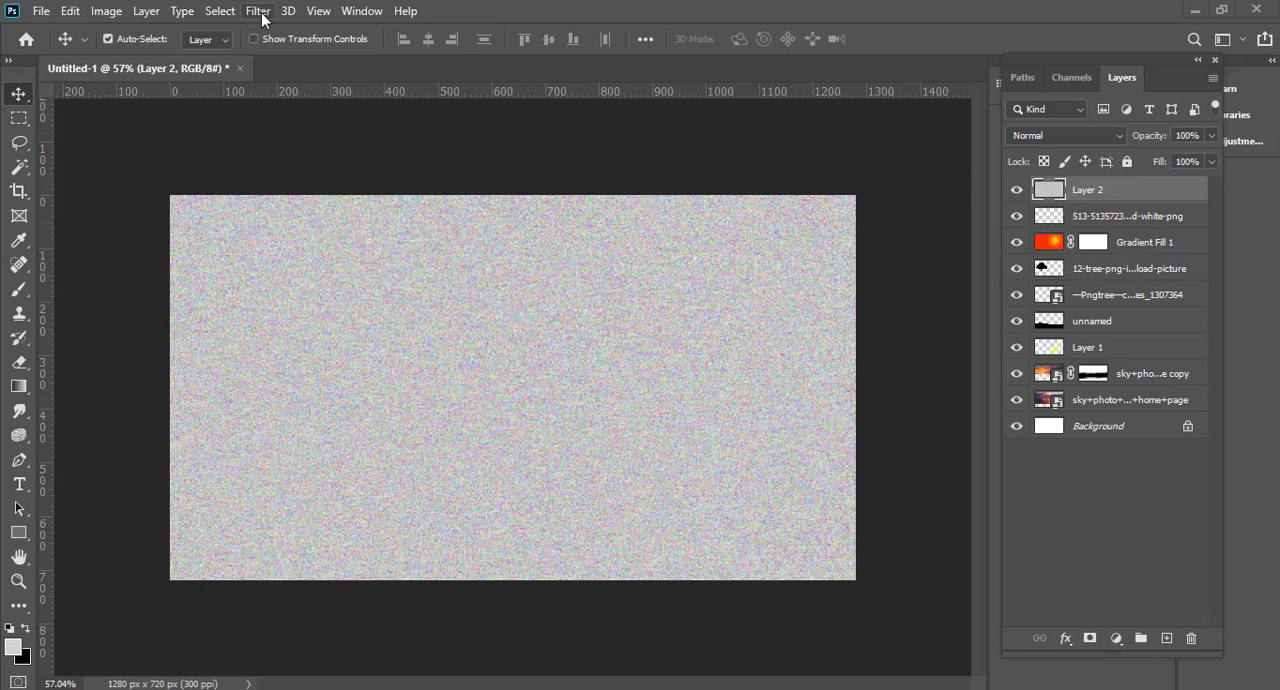
{"action": "left_click", "coordinate": [258, 11]}
{"action": "mouse_move", "coordinate": [363, 222]}
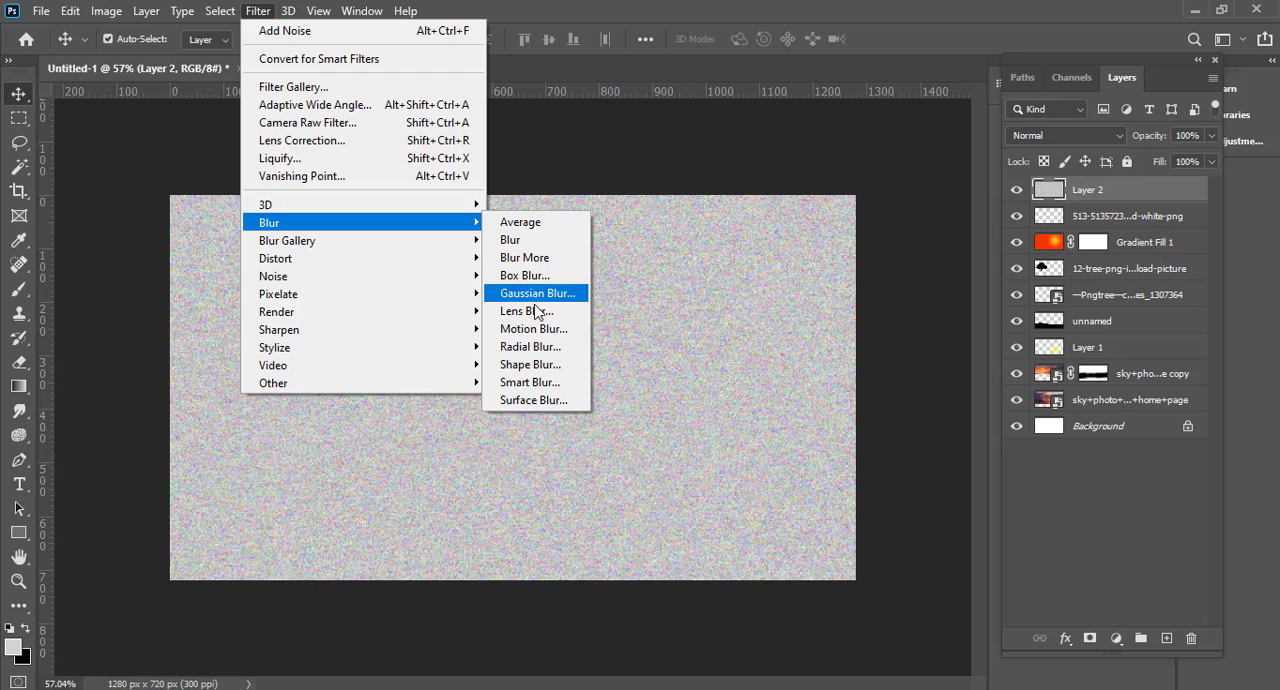
{"action": "left_click", "coordinate": [538, 329]}
{"action": "scroll", "coordinate": [538, 320], "scroll_direction": "down", "scroll_amount": 1}
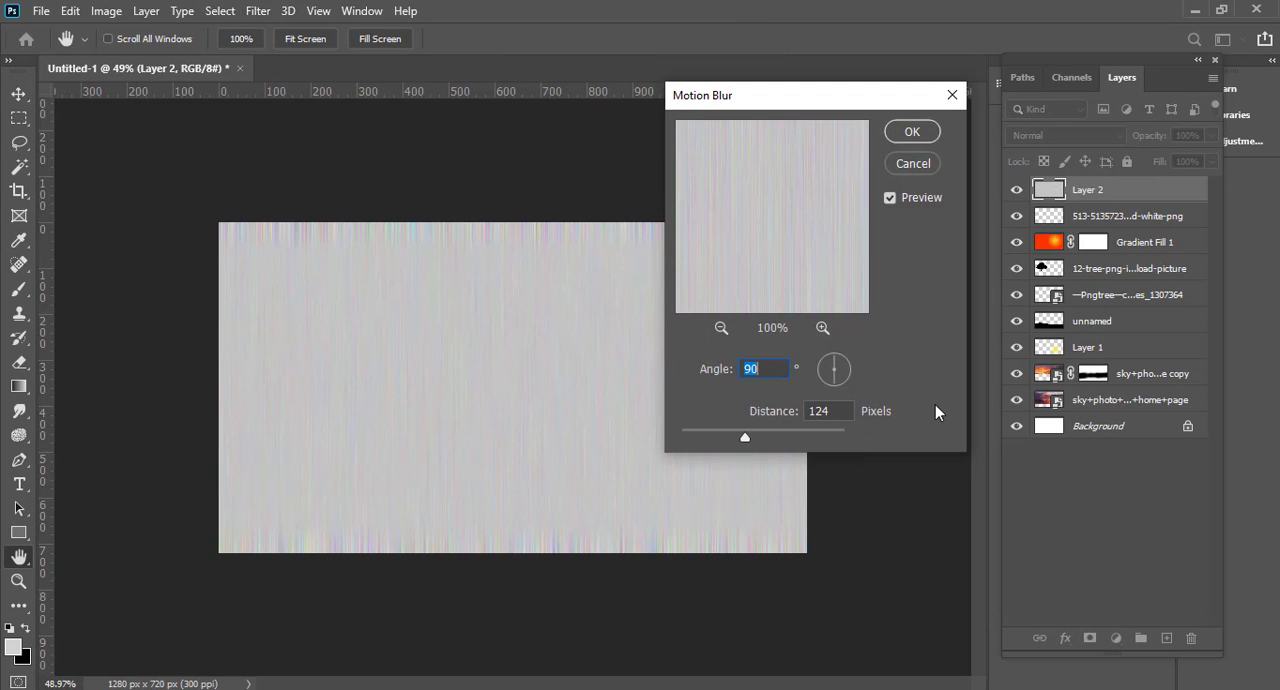
{"action": "key", "text": "Return"}
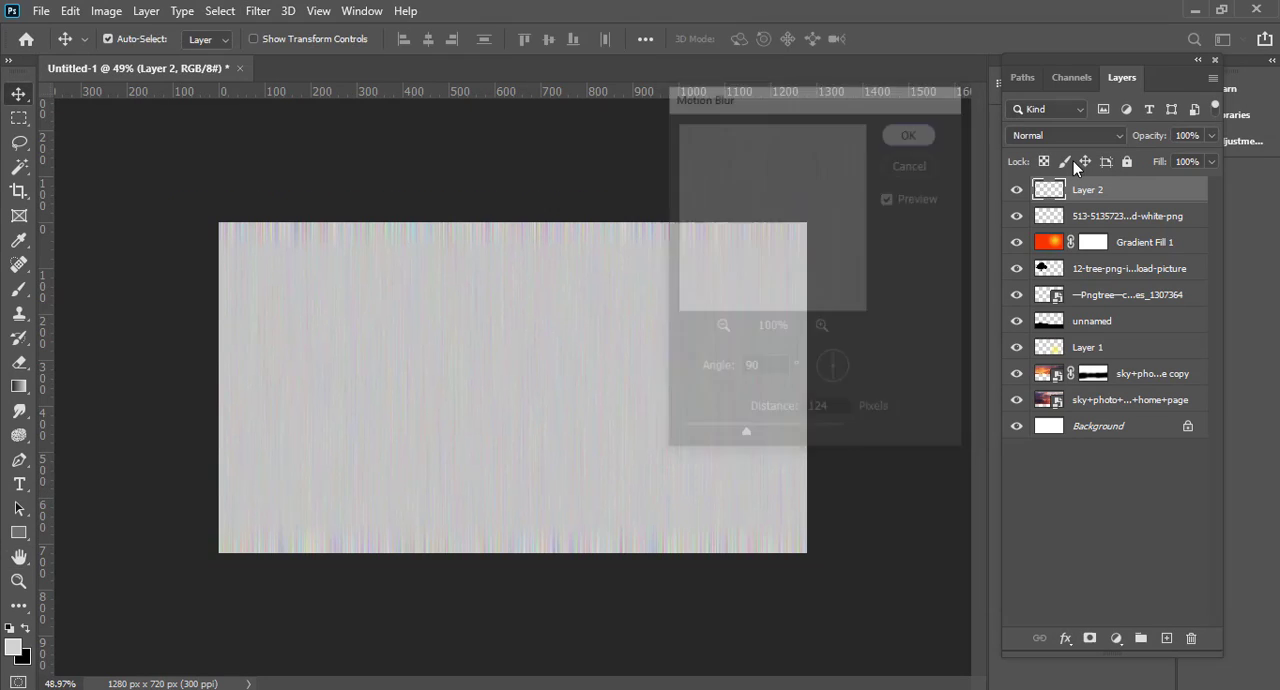
Step: Try Soft Light on the streaked gray layer and switch its blend mode to Hard Light
{"action": "left_click", "coordinate": [1063, 135]}
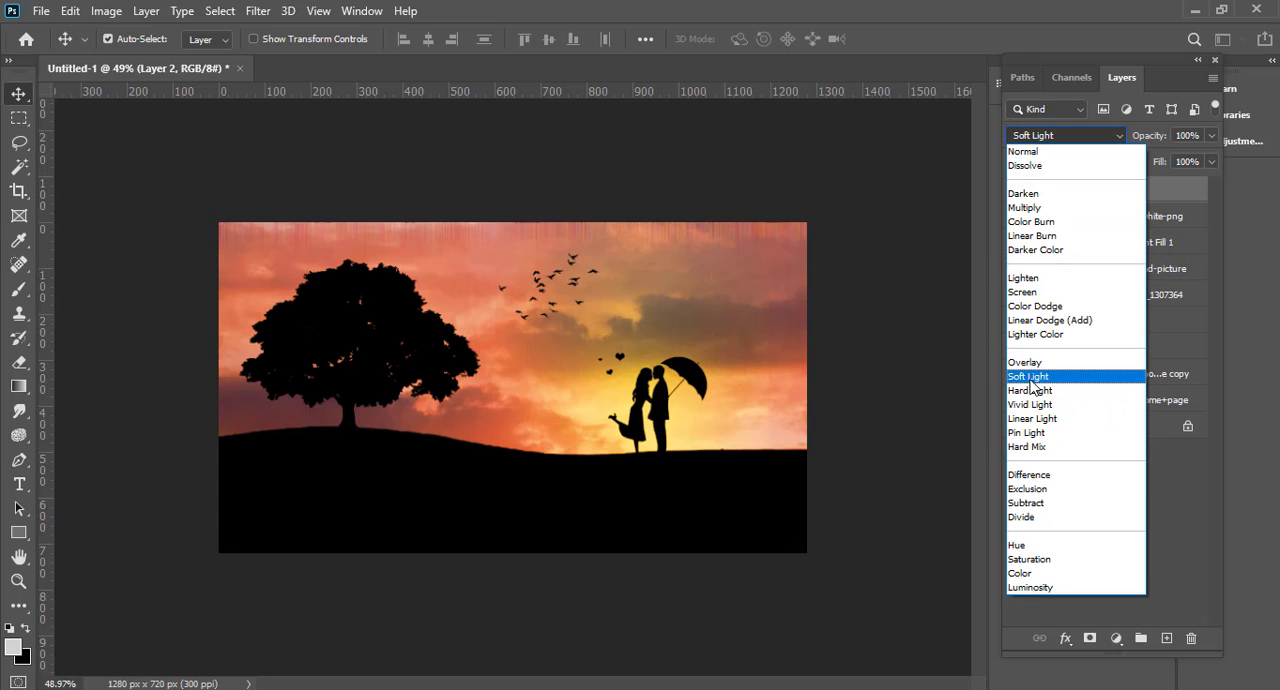
{"action": "left_click", "coordinate": [1030, 377]}
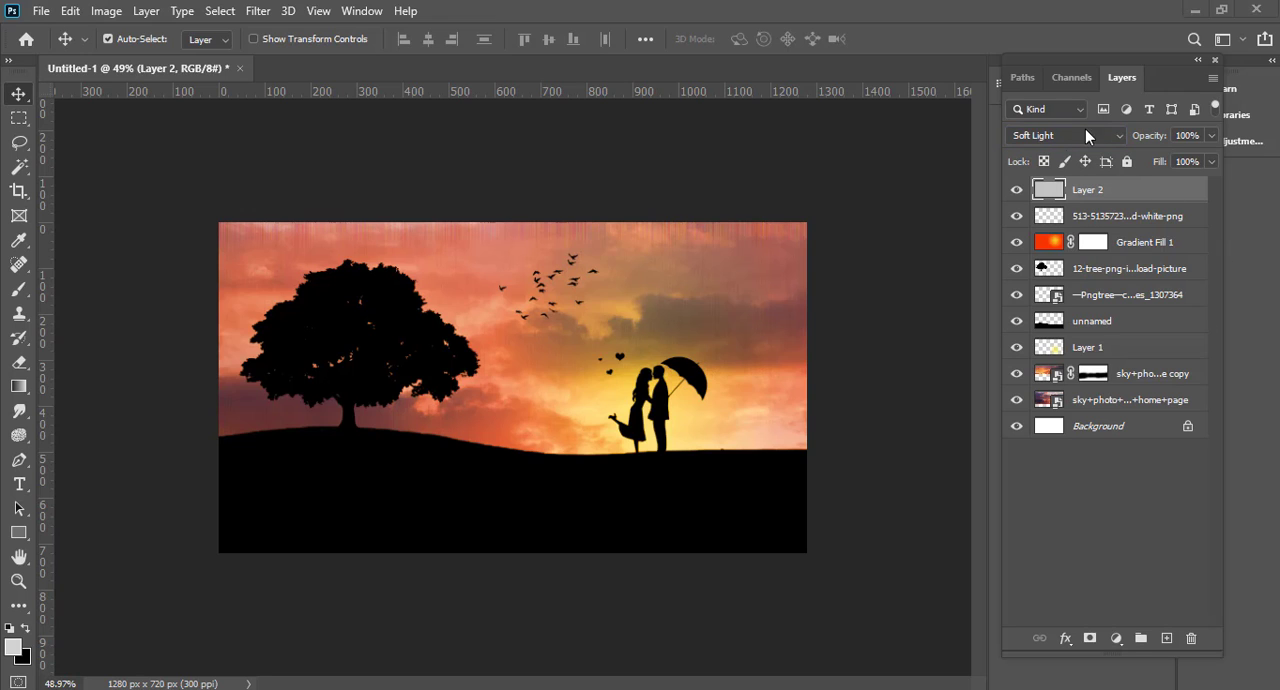
{"action": "left_click", "coordinate": [1055, 131]}
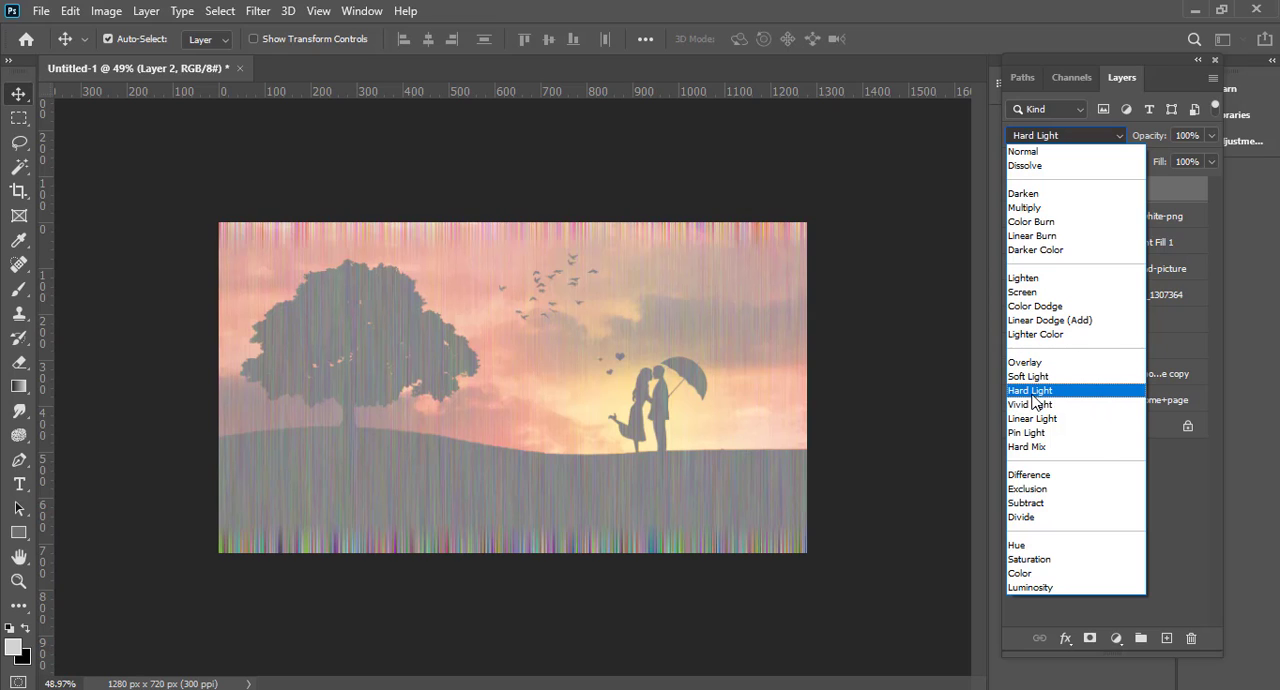
{"action": "left_click", "coordinate": [1033, 394]}
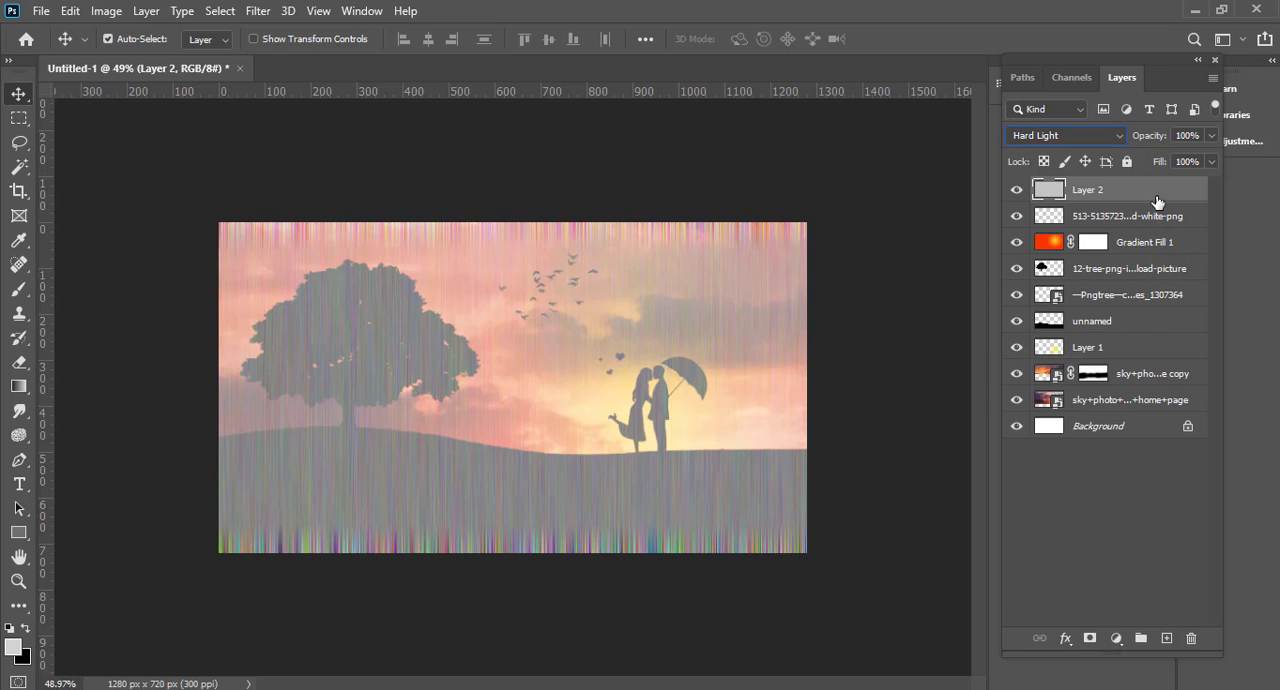
Step: Switch the streaked gray layer's blend mode to Soft Light and set its opacity to 77%
{"action": "left_click_drag", "start_coordinate": [1155, 140], "coordinate": [1074, 135]}
{"action": "left_click", "coordinate": [1089, 131]}
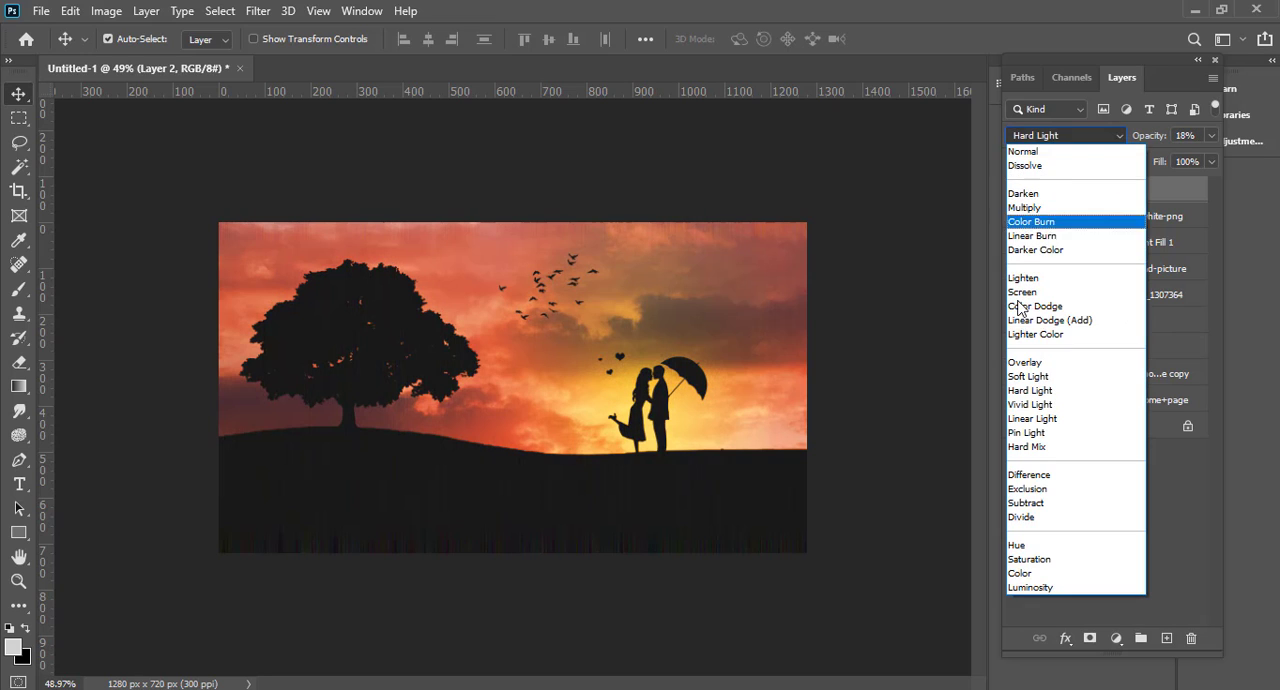
{"action": "left_click", "coordinate": [1026, 377]}
{"action": "left_click_drag", "start_coordinate": [1143, 137], "coordinate": [1197, 140]}
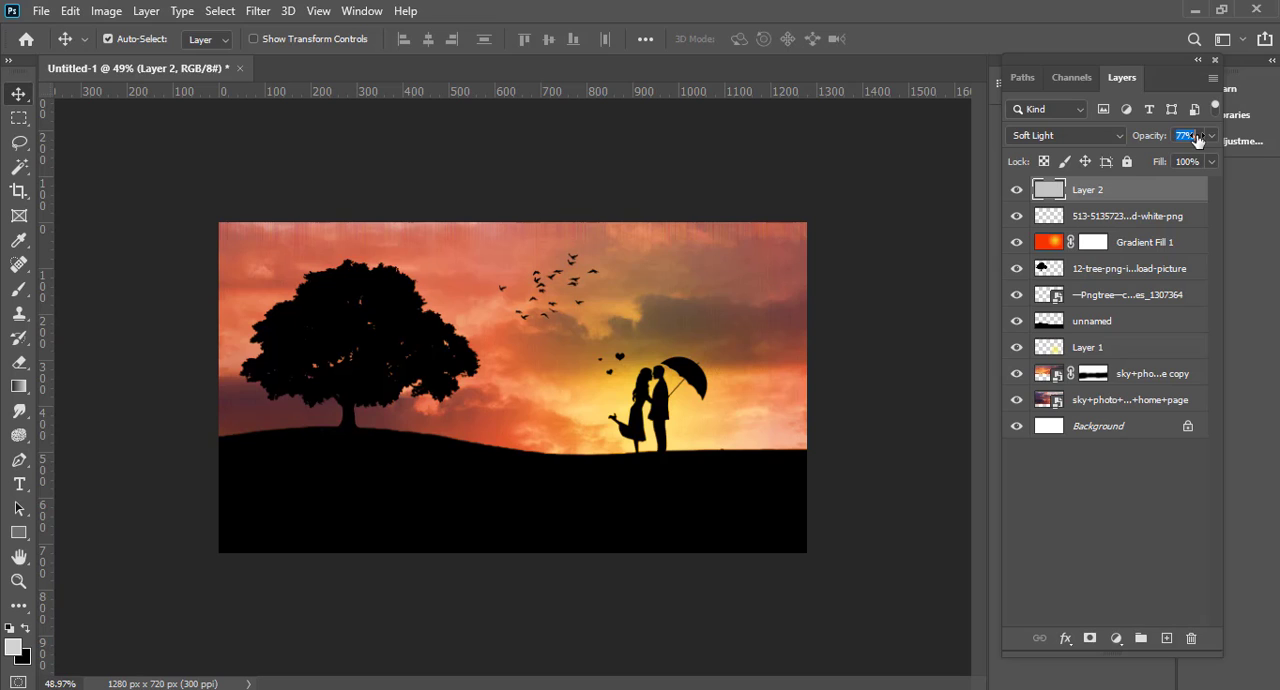
Step: Stretch the streaked gray layer vertically to 114.86% height so it extends past the canvas's upper and lower edges
{"action": "scroll", "coordinate": [751, 344], "scroll_direction": "up", "scroll_amount": 2}
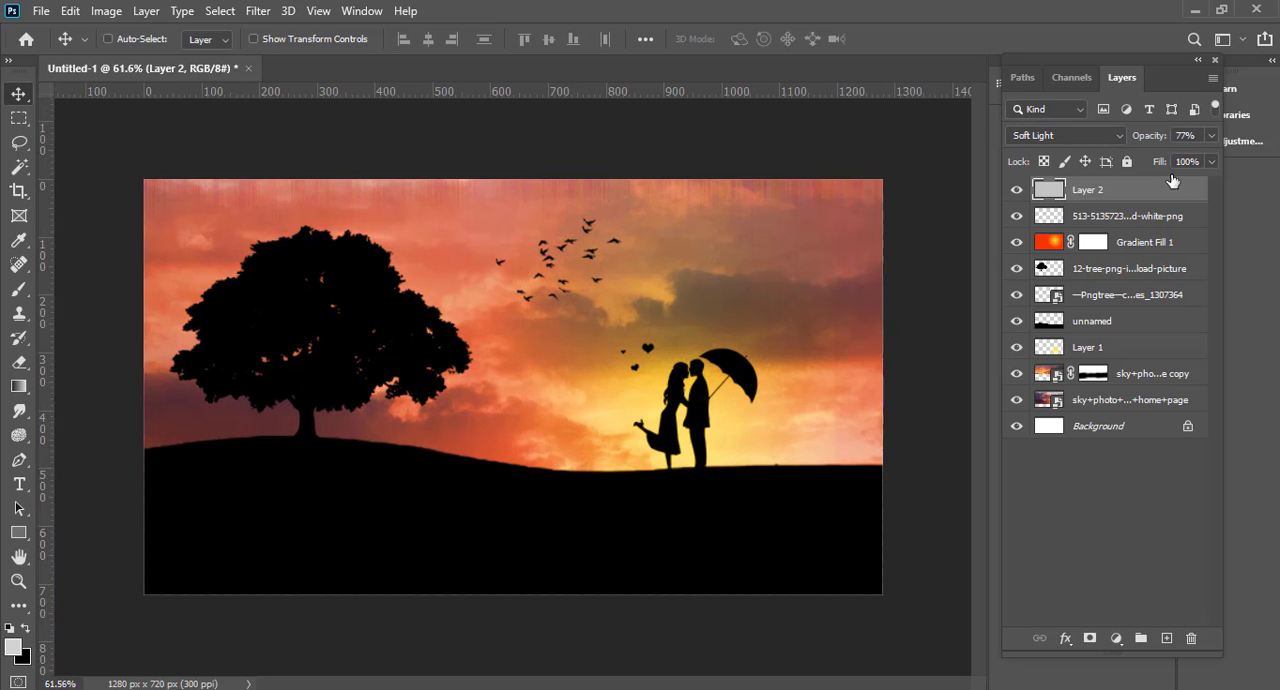
{"action": "key", "text": "ctrl+t"}
{"action": "left_click_drag", "start_coordinate": [514, 177], "coordinate": [514, 148]}
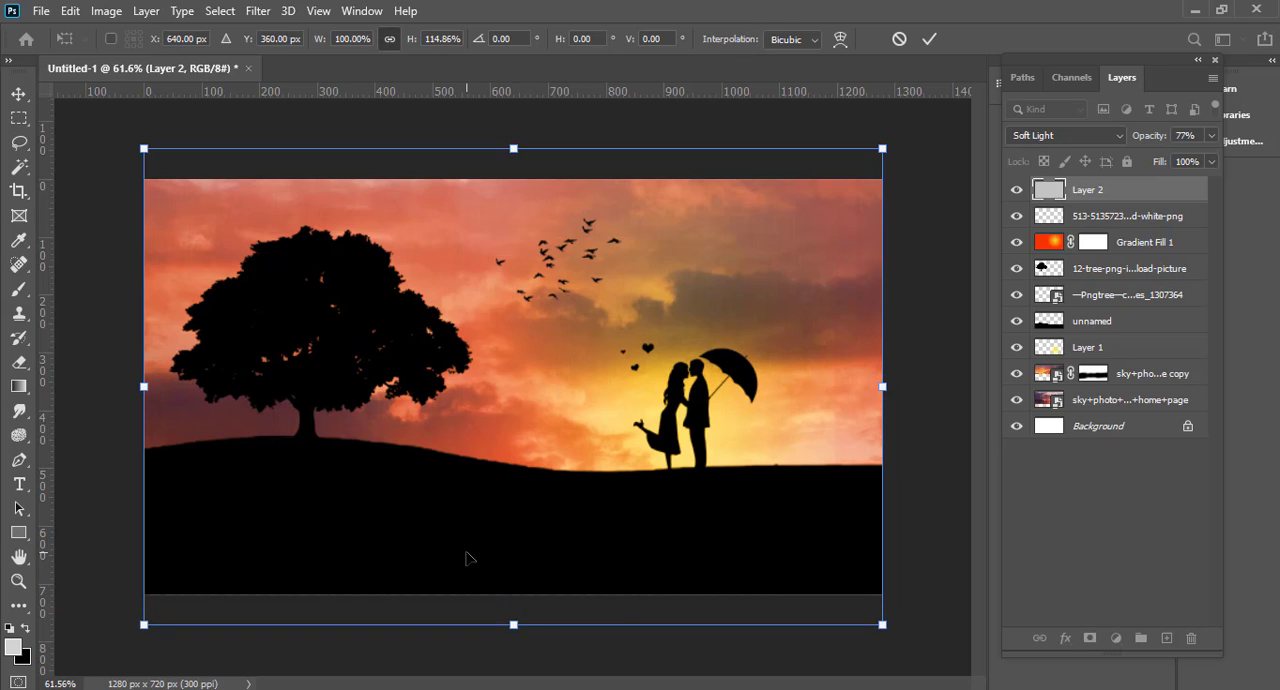
{"action": "key", "text": "Return"}
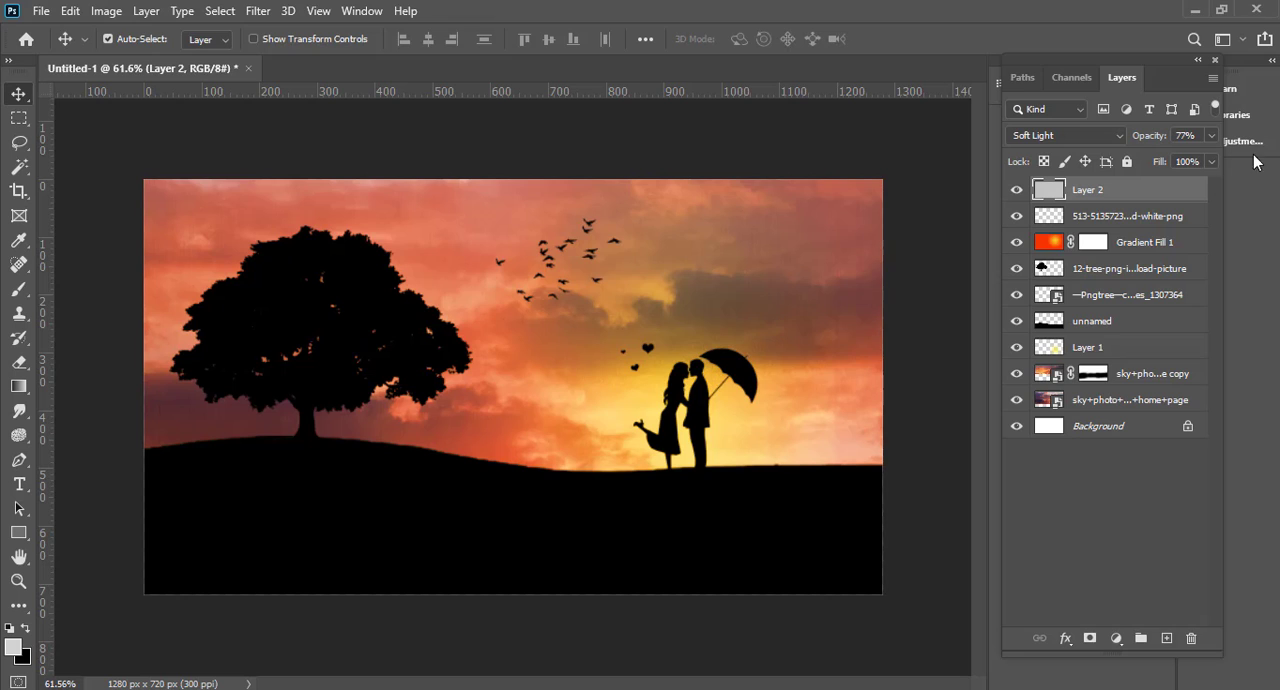
Step: Compare the image with and without the streaked layer at full opacity and set its opacity to 63%
{"action": "left_click_drag", "start_coordinate": [1150, 137], "coordinate": [1187, 137]}
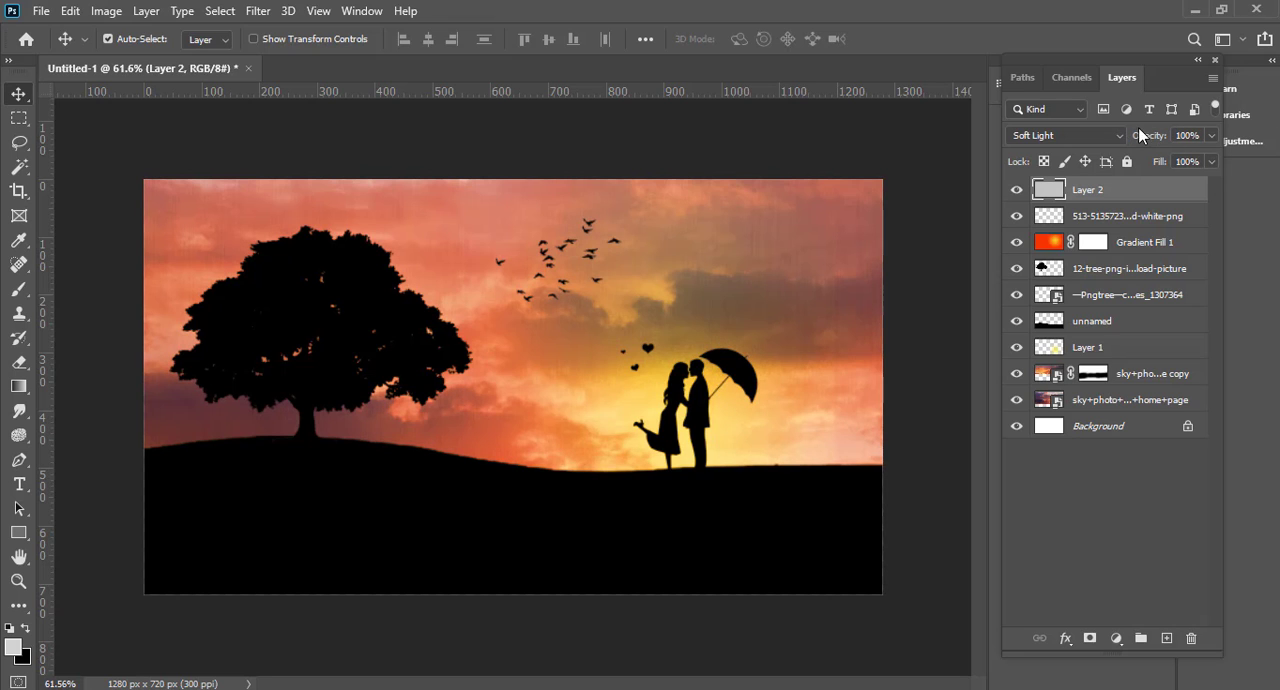
{"action": "left_click", "coordinate": [1016, 190]}
{"action": "left_click", "coordinate": [1017, 190]}
{"action": "left_click_drag", "start_coordinate": [1152, 143], "coordinate": [1120, 135]}
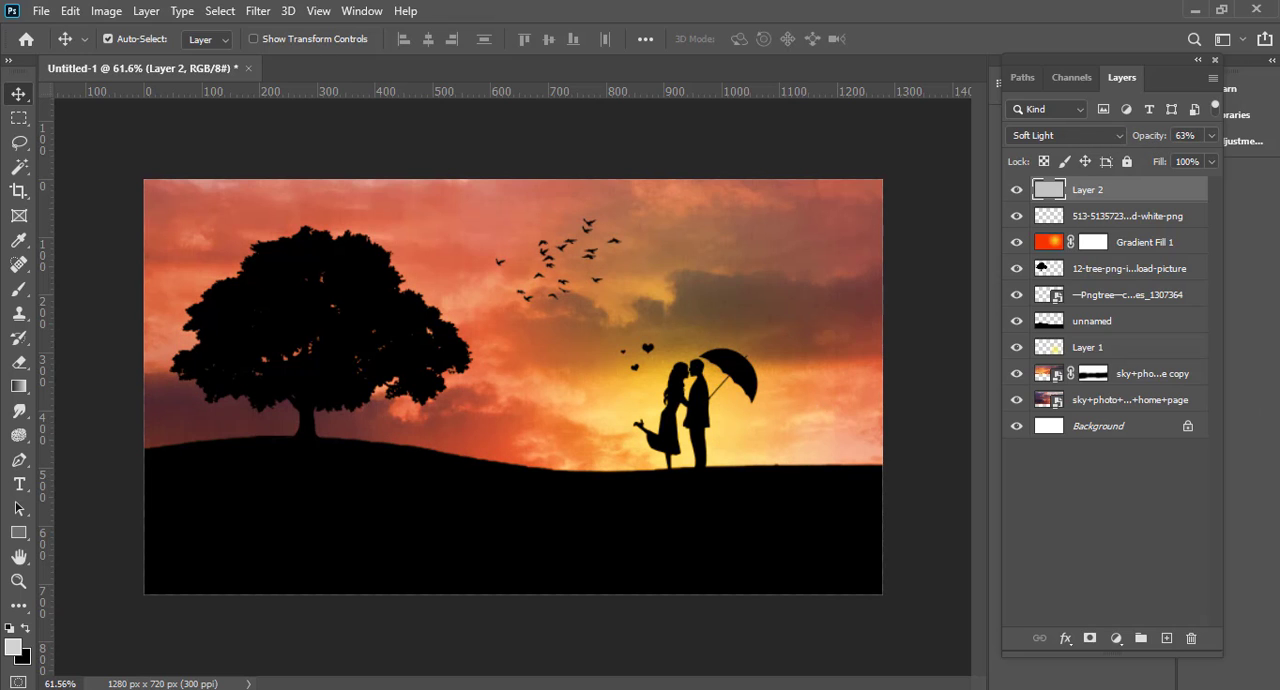
Step: Add a linear 90° gradient fill layer above all others with the pink-orange-navy Purples preset, blended in Soft Light
{"action": "left_click_drag", "start_coordinate": [632, 400], "coordinate": [759, 373]}
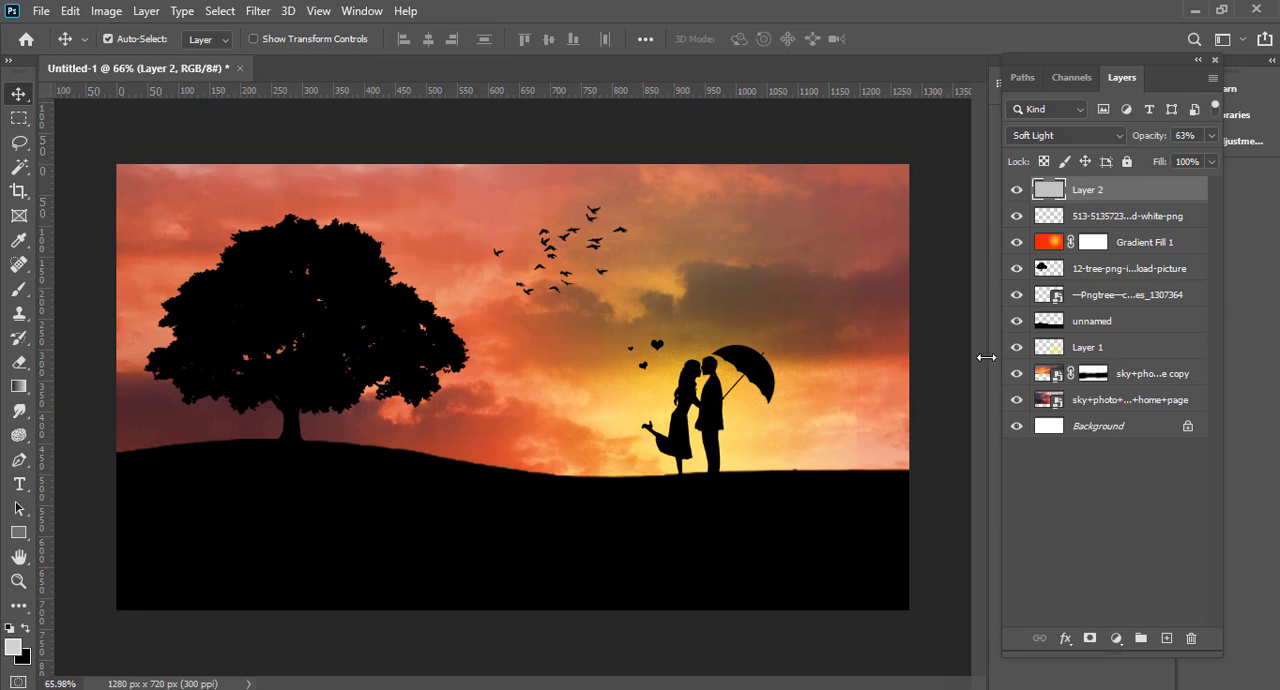
{"action": "left_click", "coordinate": [1116, 638]}
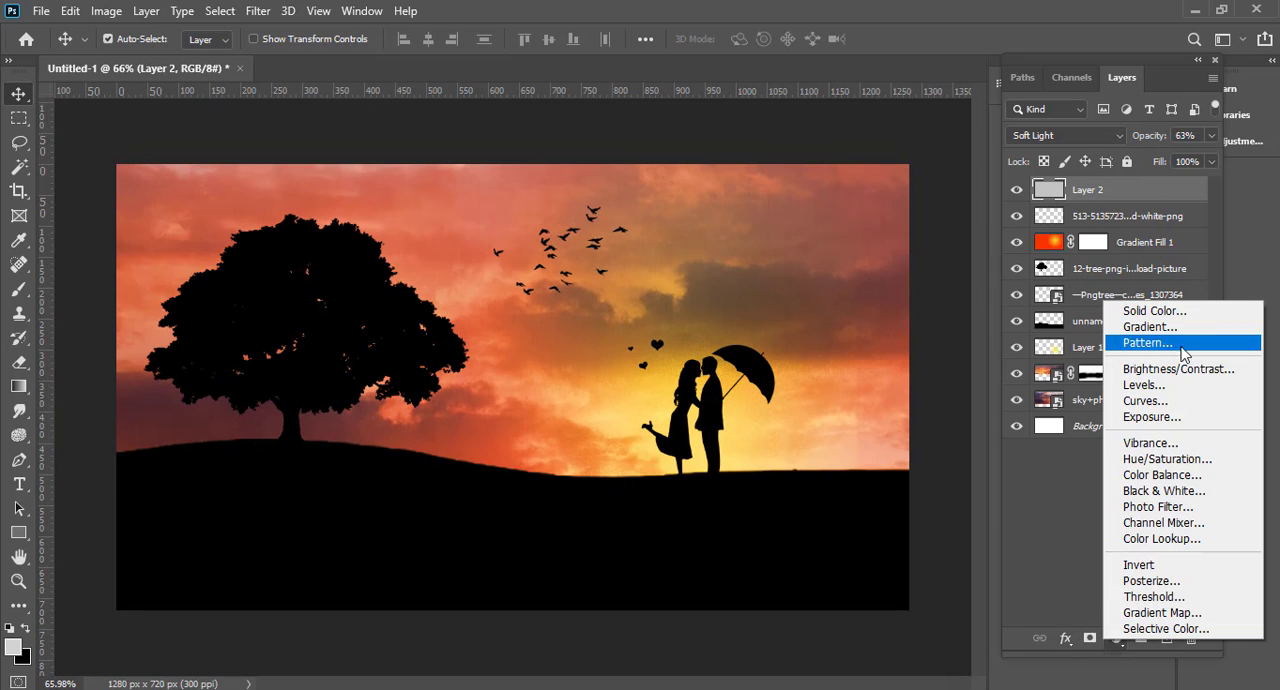
{"action": "left_click", "coordinate": [1143, 326]}
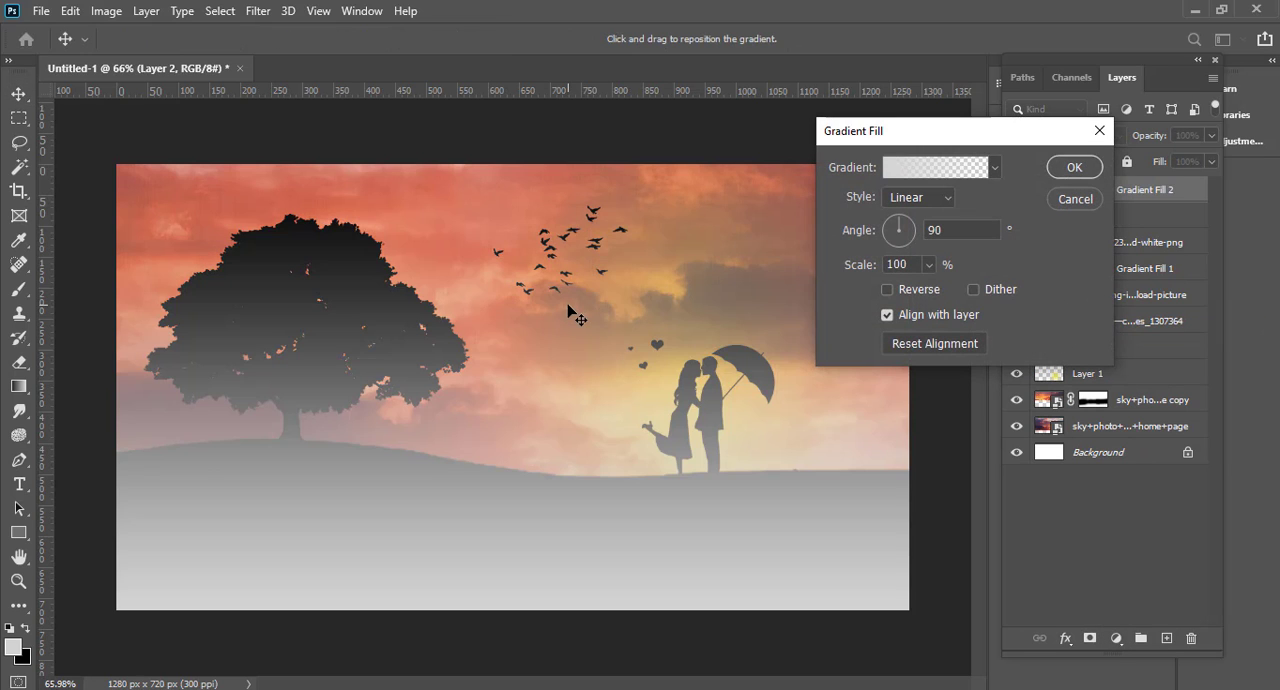
{"action": "left_click_drag", "start_coordinate": [598, 316], "coordinate": [578, 307]}
{"action": "left_click", "coordinate": [932, 167]}
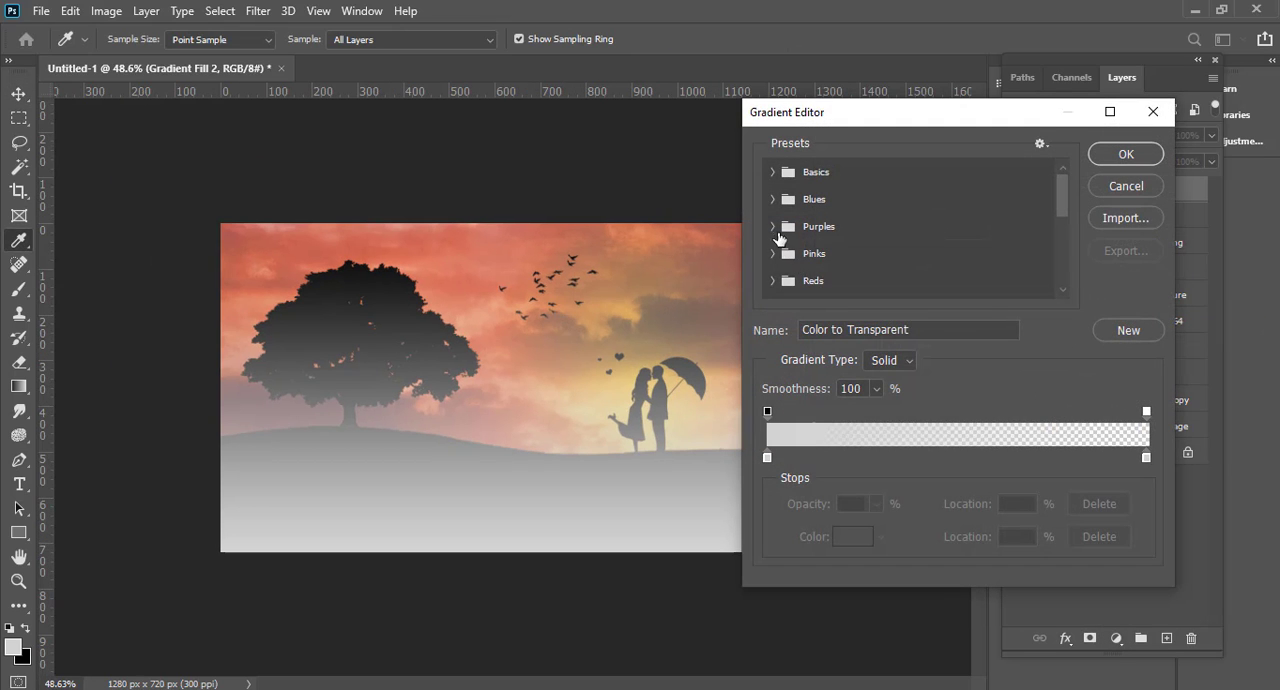
{"action": "left_click", "coordinate": [779, 236]}
{"action": "scroll", "coordinate": [928, 279], "scroll_direction": "down", "scroll_amount": 1}
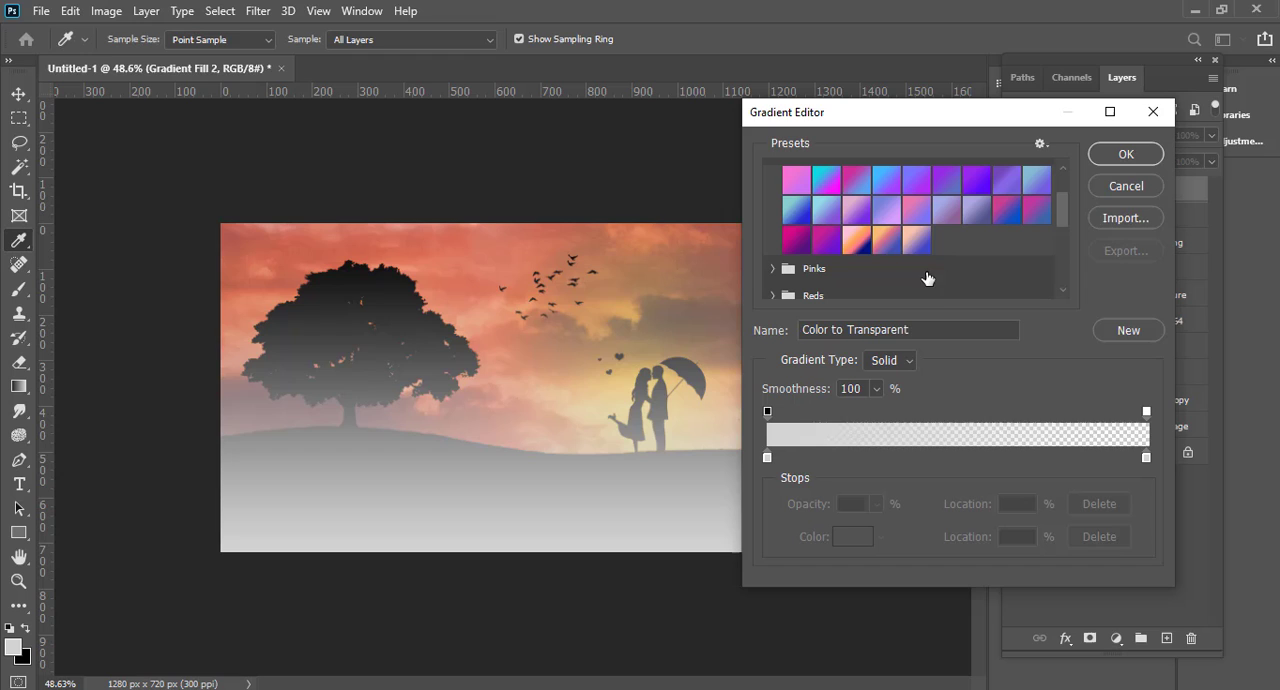
{"action": "left_click", "coordinate": [855, 240]}
{"action": "left_click", "coordinate": [1115, 157]}
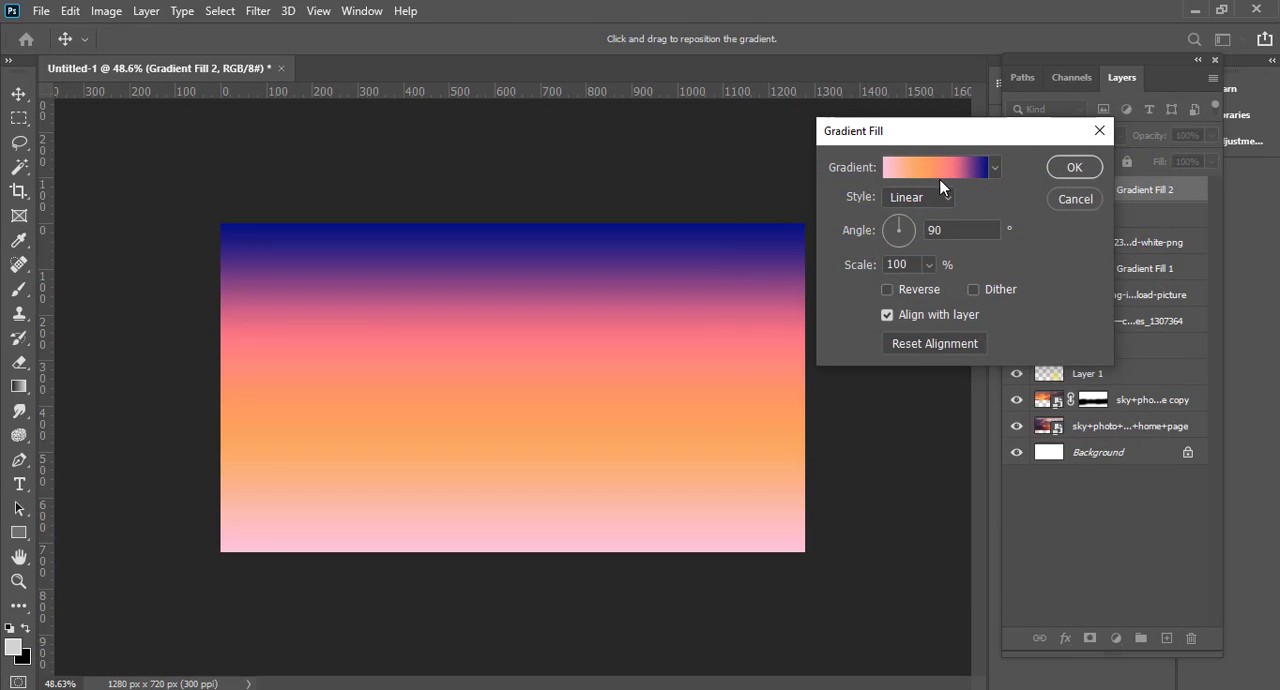
{"action": "left_click", "coordinate": [1072, 168]}
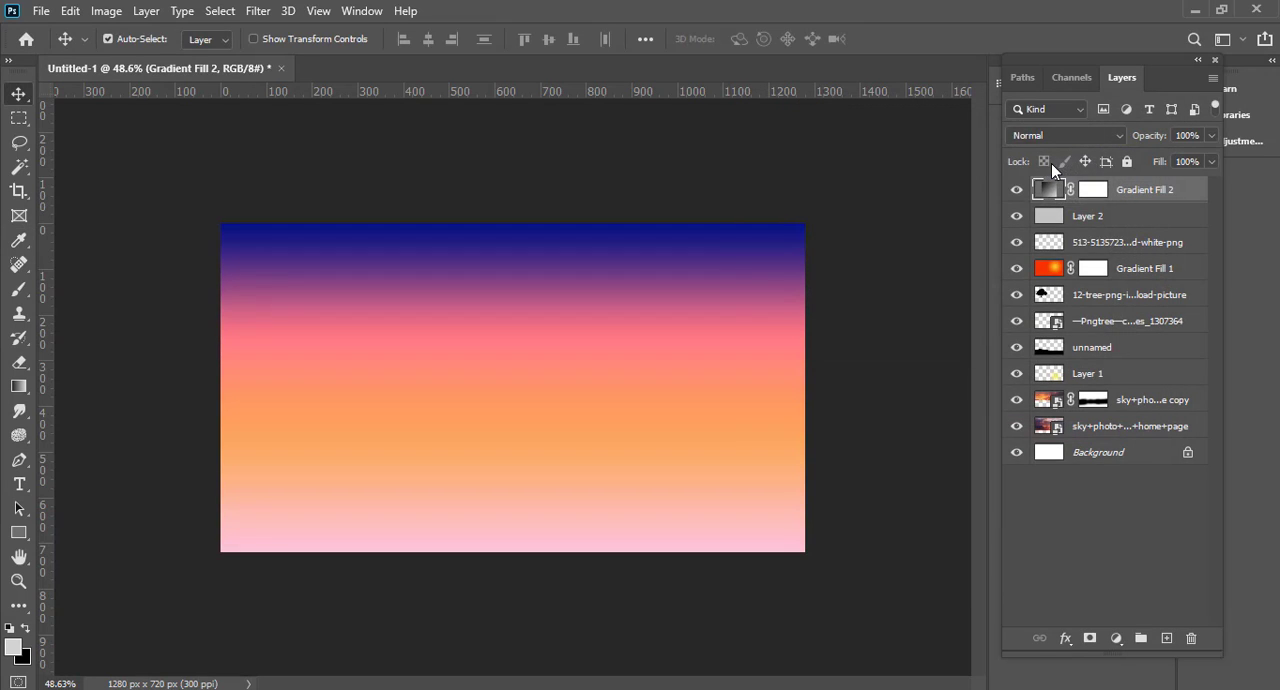
{"action": "left_click", "coordinate": [1062, 135]}
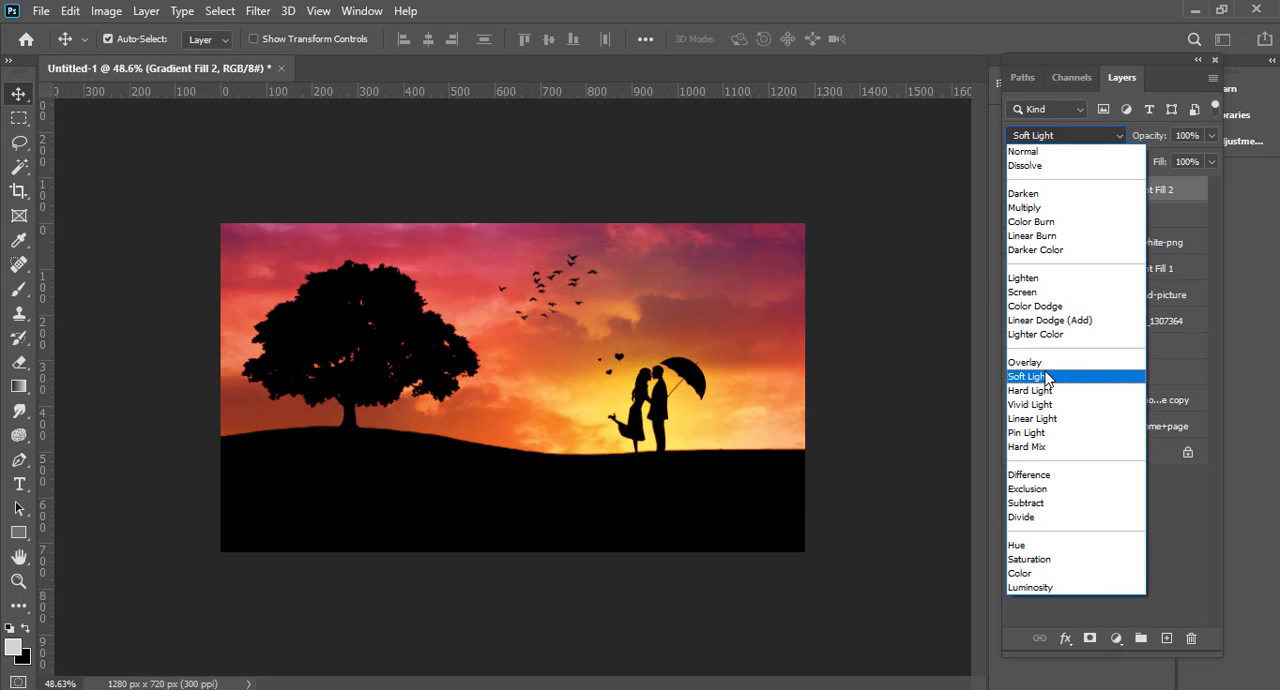
{"action": "left_click", "coordinate": [1048, 377]}
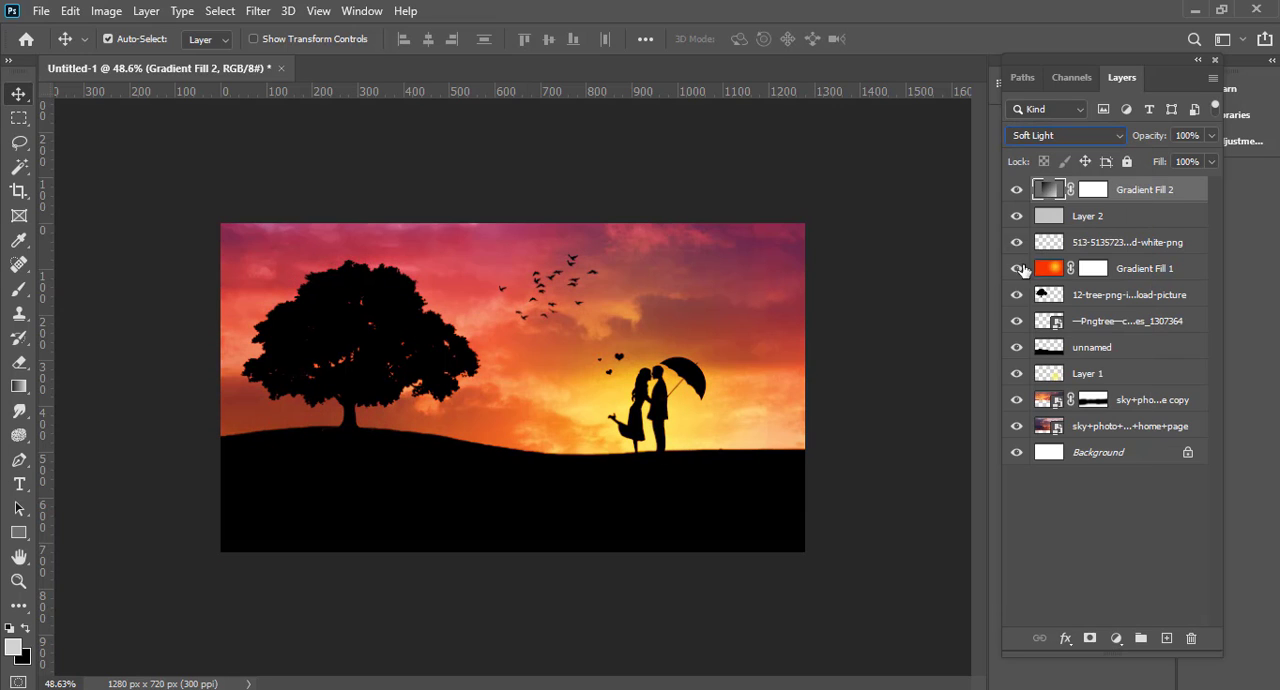
Step: Compare the composite with and without the new gradient fill layer and examine the couple up close
{"action": "left_click", "coordinate": [1011, 192]}
{"action": "mouse_move", "coordinate": [488, 308]}
{"action": "left_mouse_down"}
{"action": "mouse_move", "coordinate": [531, 294]}
{"action": "mouse_move", "coordinate": [506, 299]}
{"action": "left_mouse_up"}
{"action": "left_click", "coordinate": [1017, 192]}
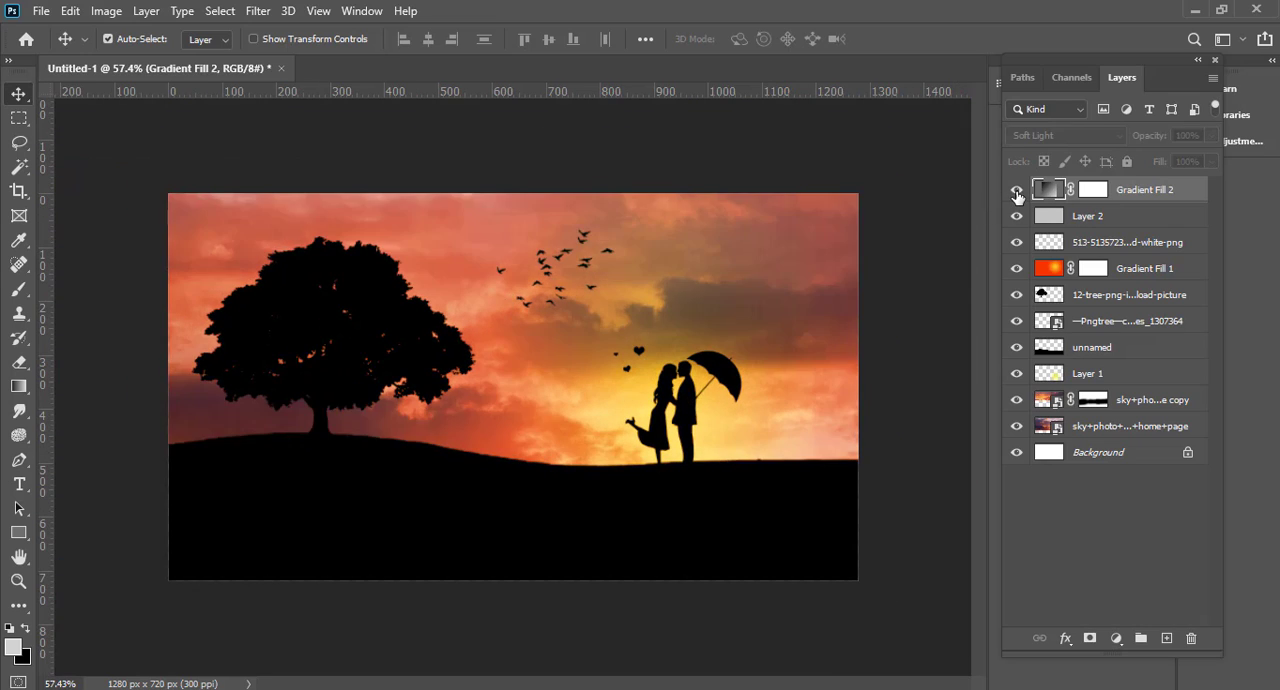
{"action": "left_click", "coordinate": [1017, 192]}
{"action": "left_click", "coordinate": [1017, 192]}
{"action": "left_click", "coordinate": [1017, 192]}
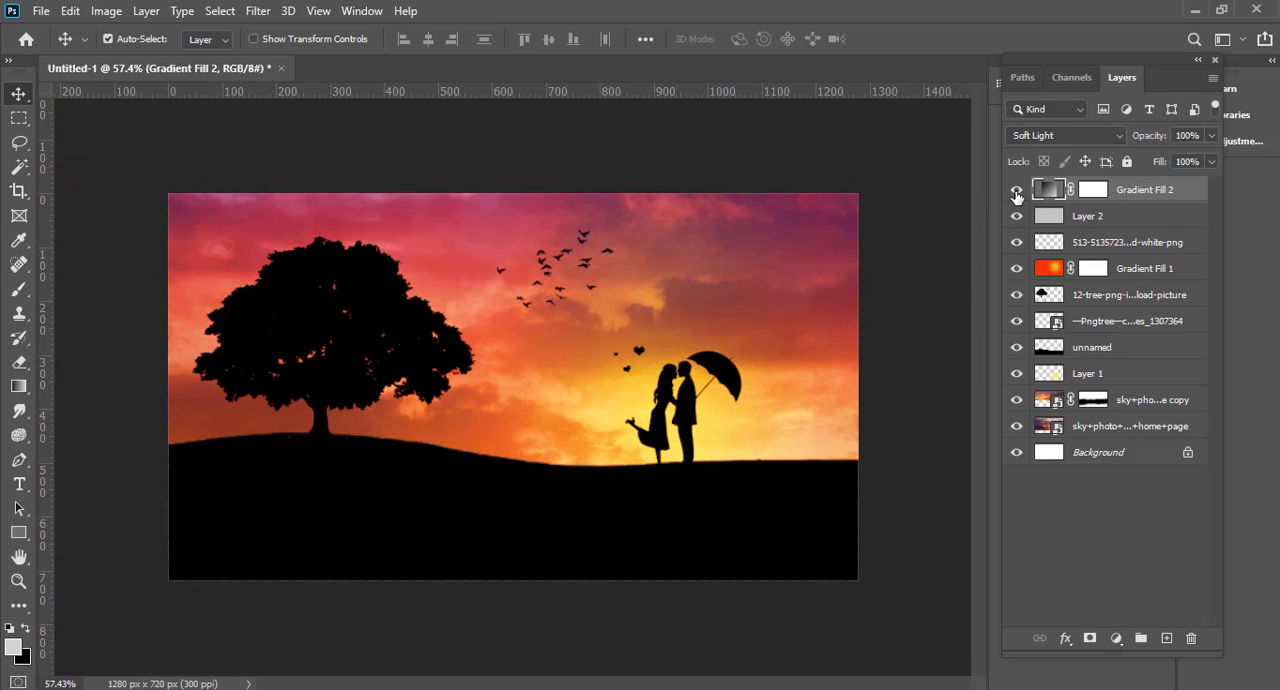
{"action": "left_click", "coordinate": [1017, 192]}
{"action": "left_click", "coordinate": [1017, 192]}
{"action": "mouse_move", "coordinate": [737, 355]}
{"action": "left_mouse_down"}
{"action": "mouse_move", "coordinate": [777, 355]}
{"action": "mouse_move", "coordinate": [727, 352]}
{"action": "left_mouse_up"}
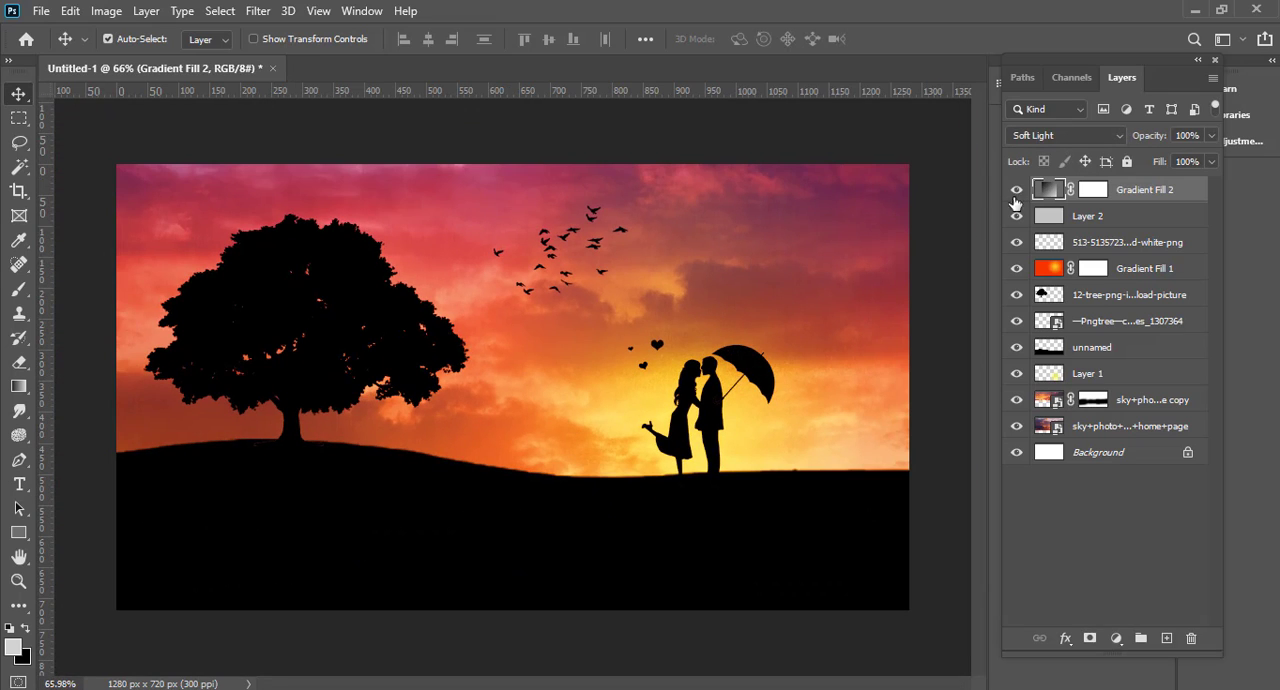
{"action": "left_click_drag", "start_coordinate": [653, 433], "coordinate": [628, 433]}
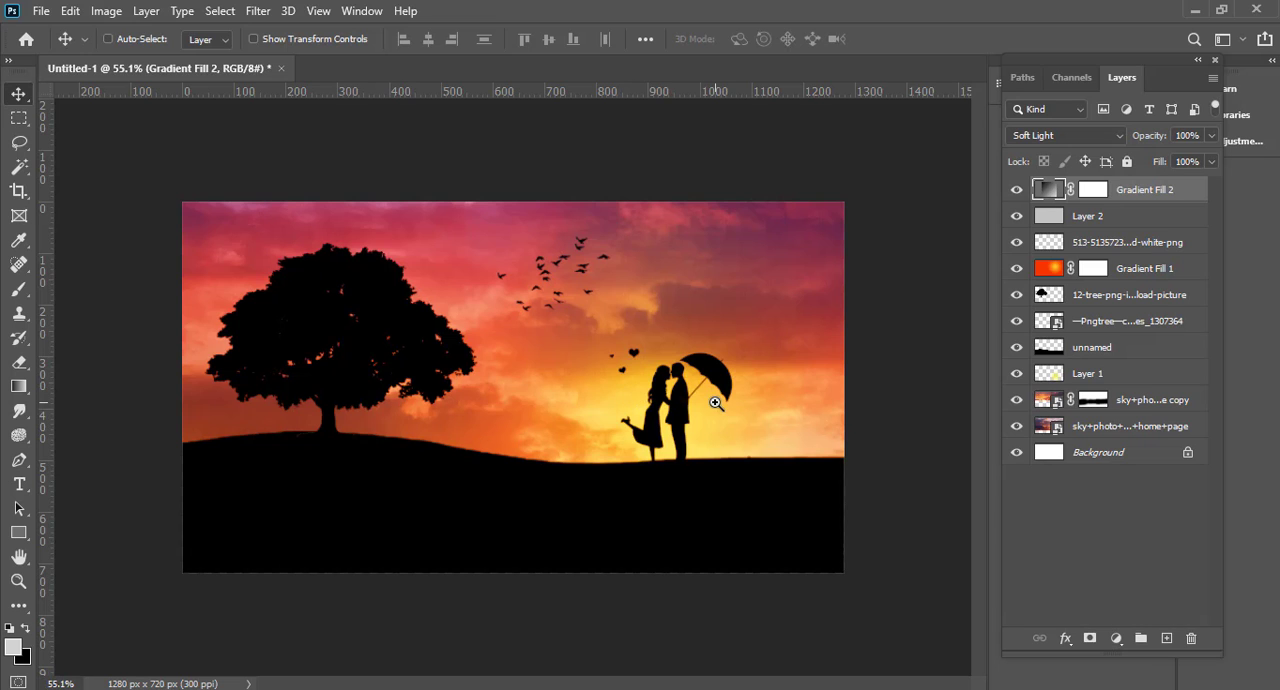
{"action": "mouse_move", "coordinate": [715, 402]}
{"action": "left_mouse_down"}
{"action": "mouse_move", "coordinate": [687, 401]}
{"action": "mouse_move", "coordinate": [716, 404]}
{"action": "left_mouse_up"}
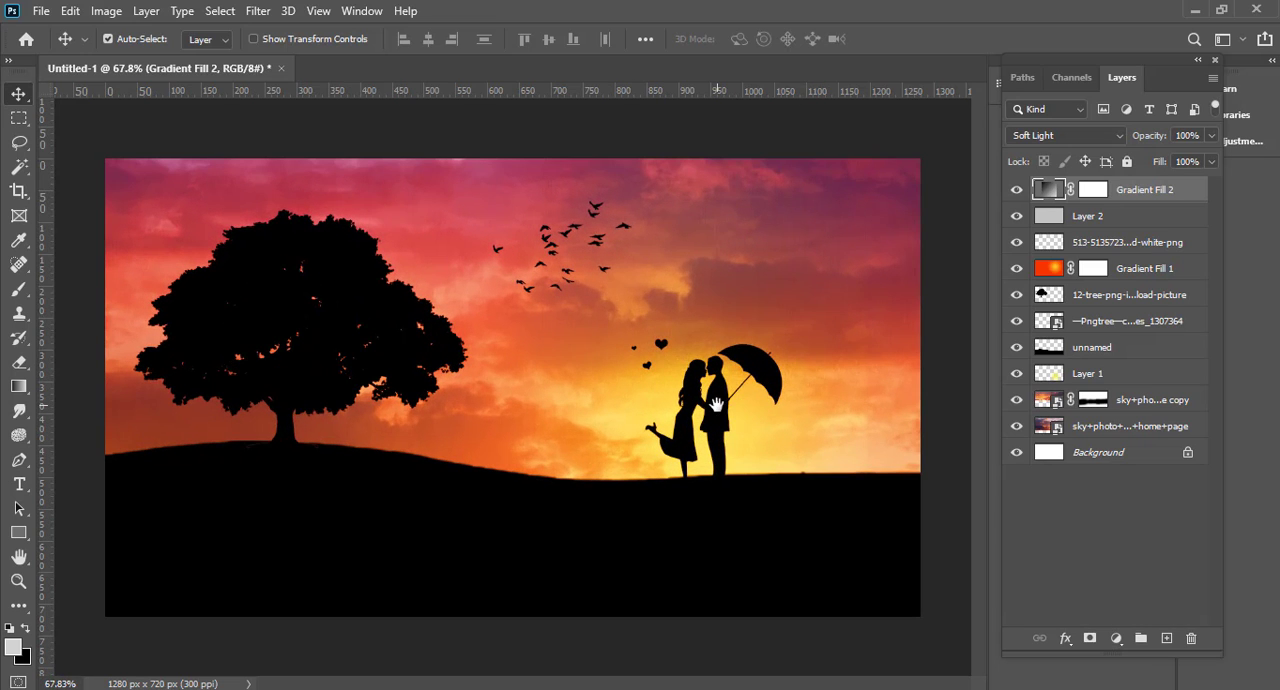
{"action": "left_click_drag", "start_coordinate": [717, 446], "coordinate": [740, 436]}
{"action": "left_click_drag", "start_coordinate": [714, 411], "coordinate": [716, 410]}
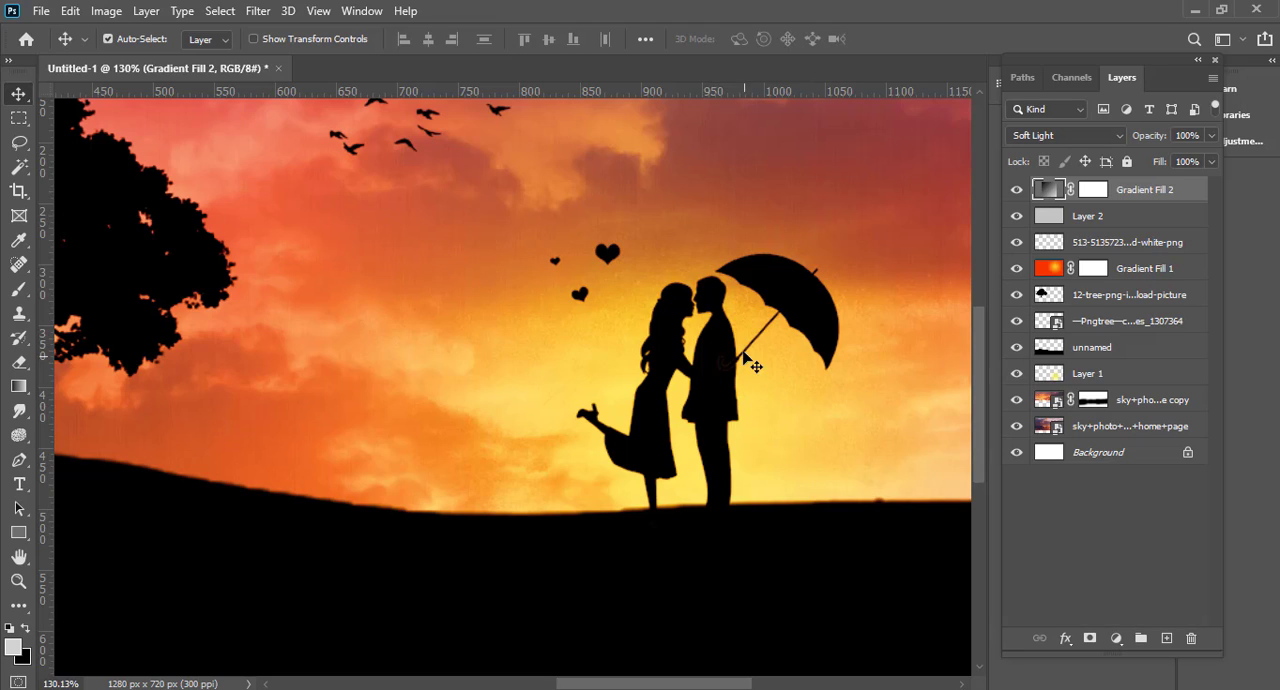
Step: Identify the couple silhouette's layer, scale it down to 20.35% with the feet on the hill, and deselect it
{"action": "left_click", "coordinate": [1016, 244]}
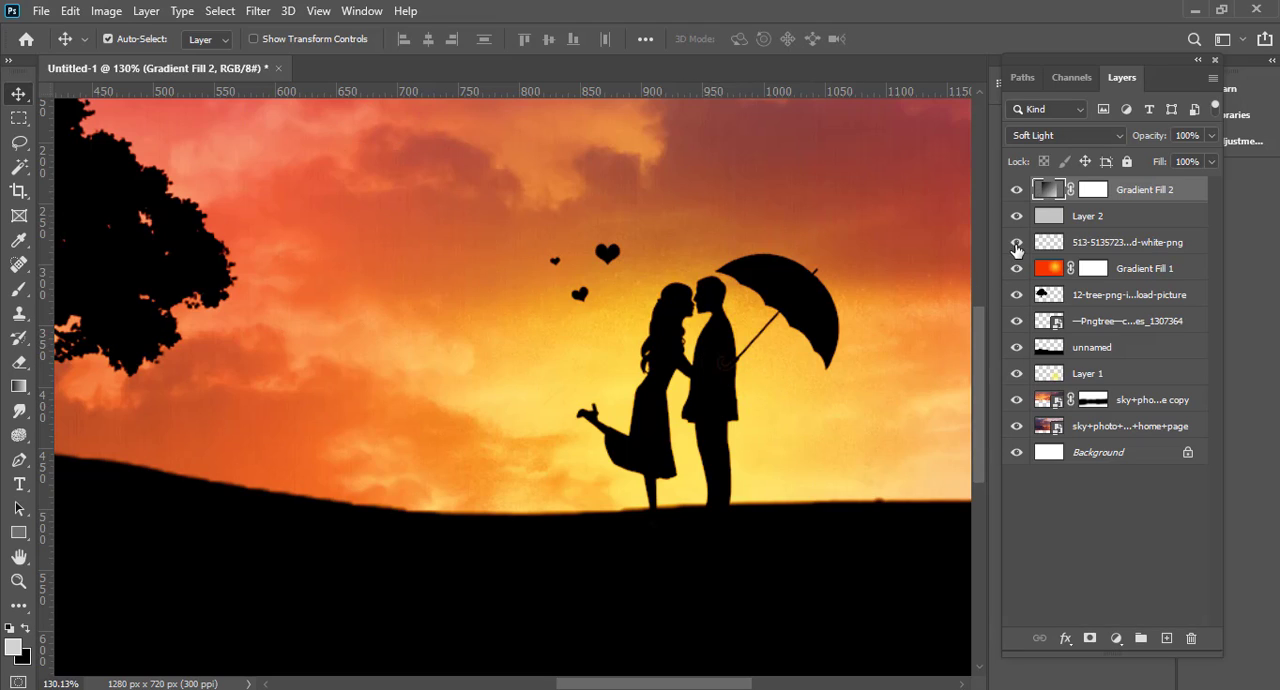
{"action": "left_click", "coordinate": [1016, 244]}
{"action": "left_click", "coordinate": [1016, 321]}
{"action": "left_click", "coordinate": [1016, 321]}
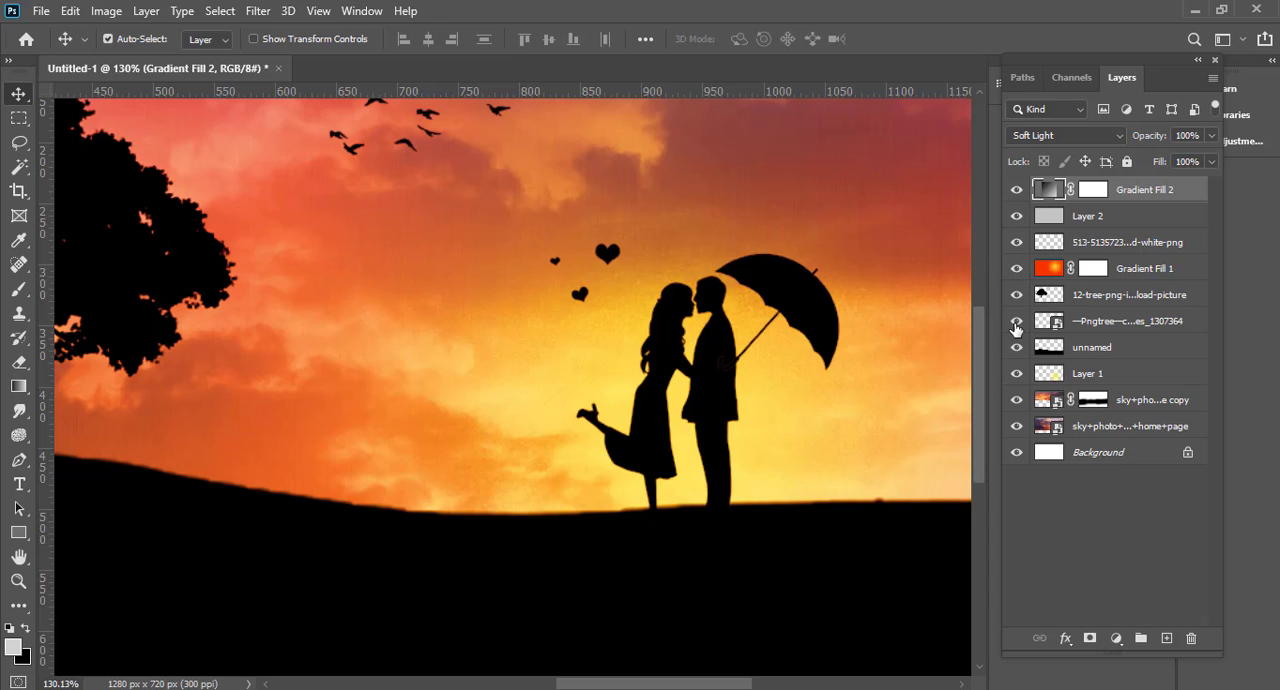
{"action": "left_click", "coordinate": [1038, 332]}
{"action": "key", "text": "ctrl+t"}
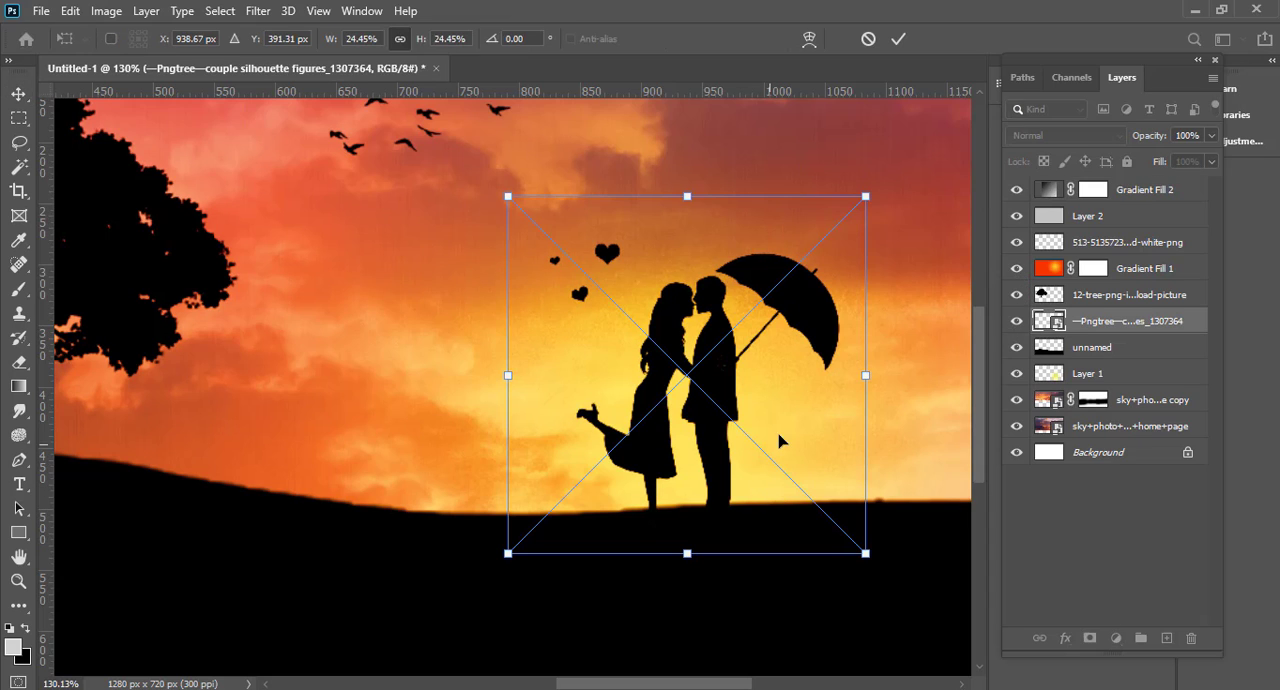
{"action": "left_click_drag", "start_coordinate": [861, 378], "coordinate": [836, 377]}
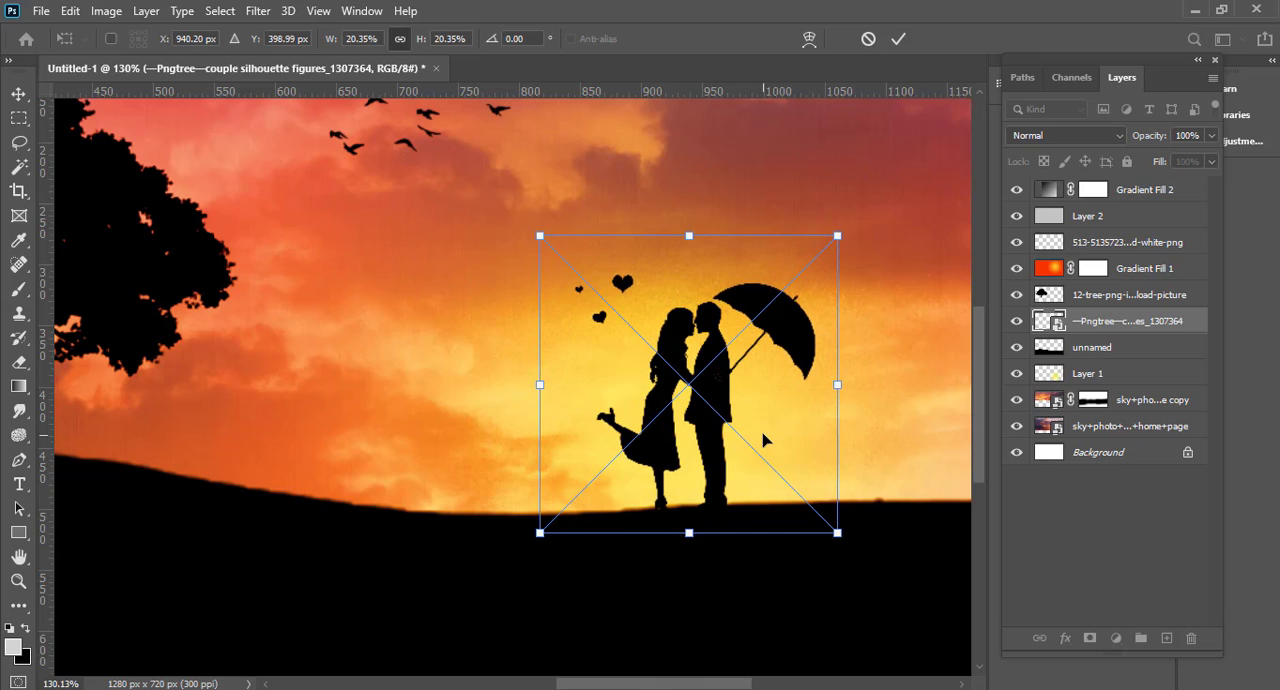
{"action": "key", "text": "Return"}
{"action": "scroll", "coordinate": [770, 450], "scroll_direction": "down", "scroll_amount": 10}
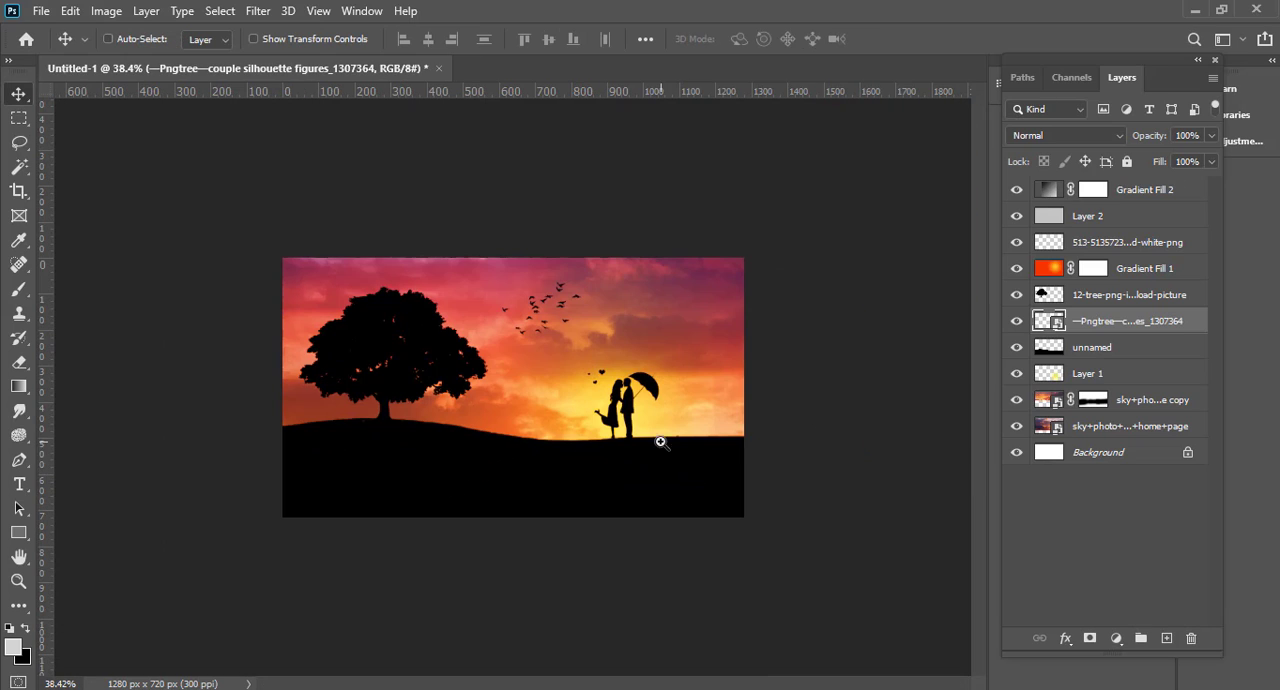
{"action": "left_click", "coordinate": [797, 497]}
{"action": "scroll", "coordinate": [757, 435], "scroll_direction": "up", "scroll_amount": 1}
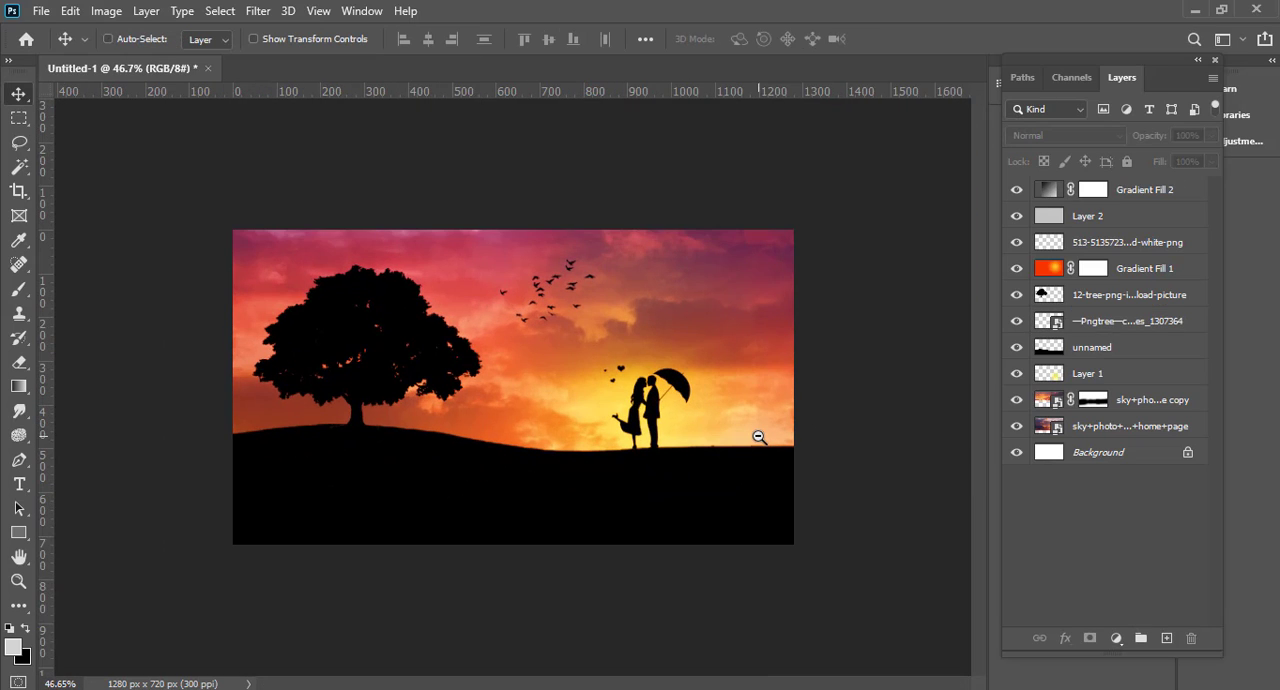